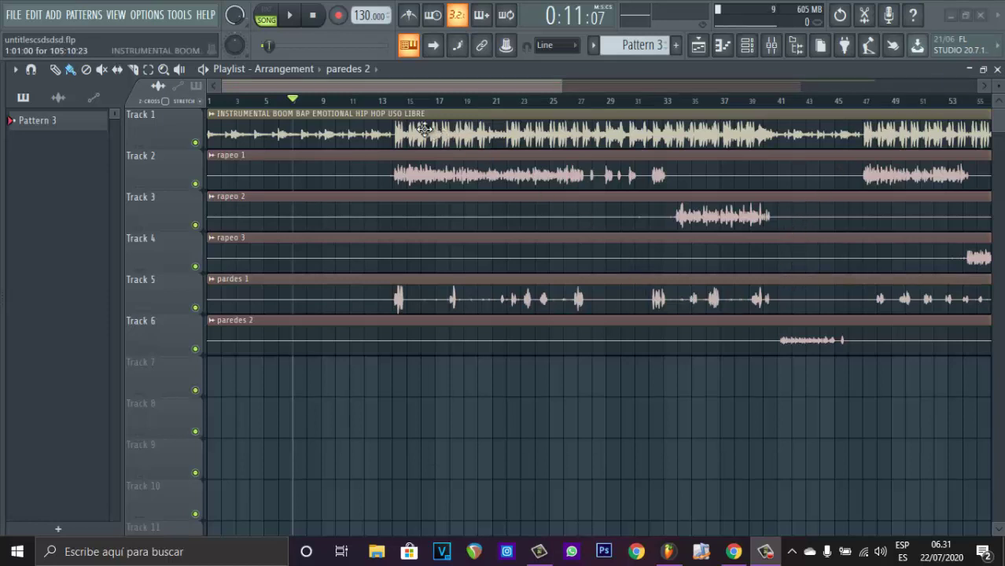
Play the song from about bar 14, muting and unmuting the instrumental on Track 1 to compare, and stop playback
left_click_drag(378, 105, 391, 105)
key("space")
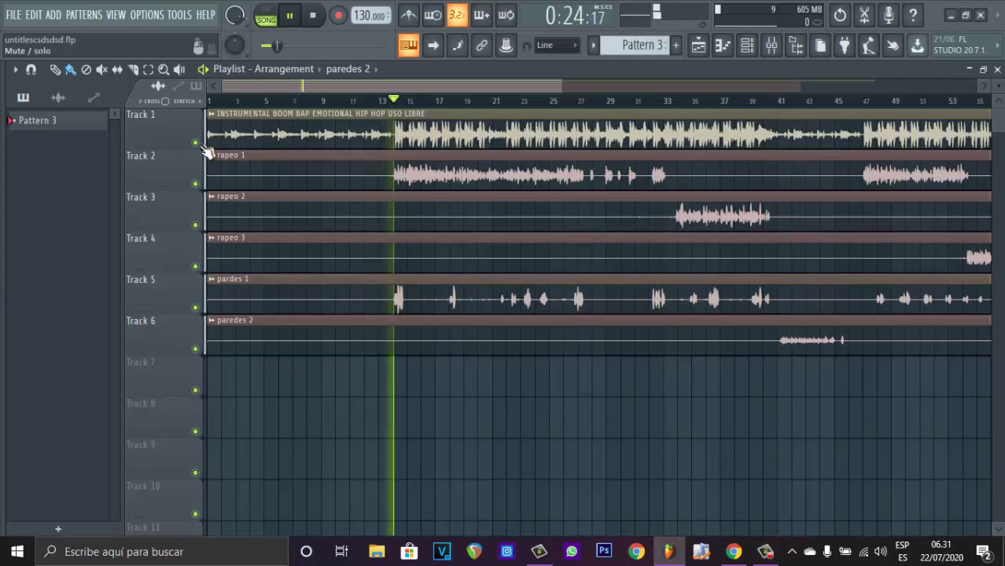
left_click(196, 145)
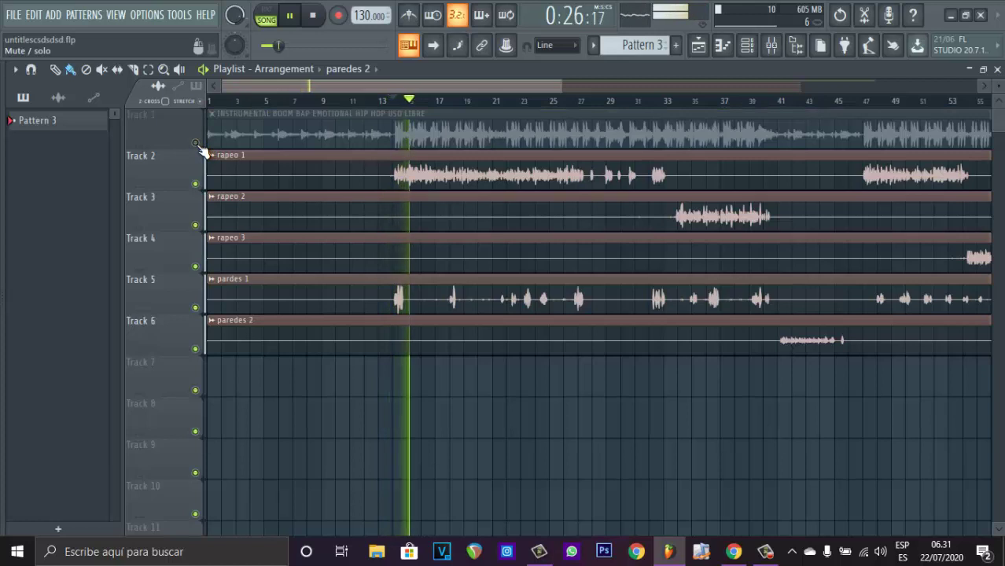
left_click(197, 143)
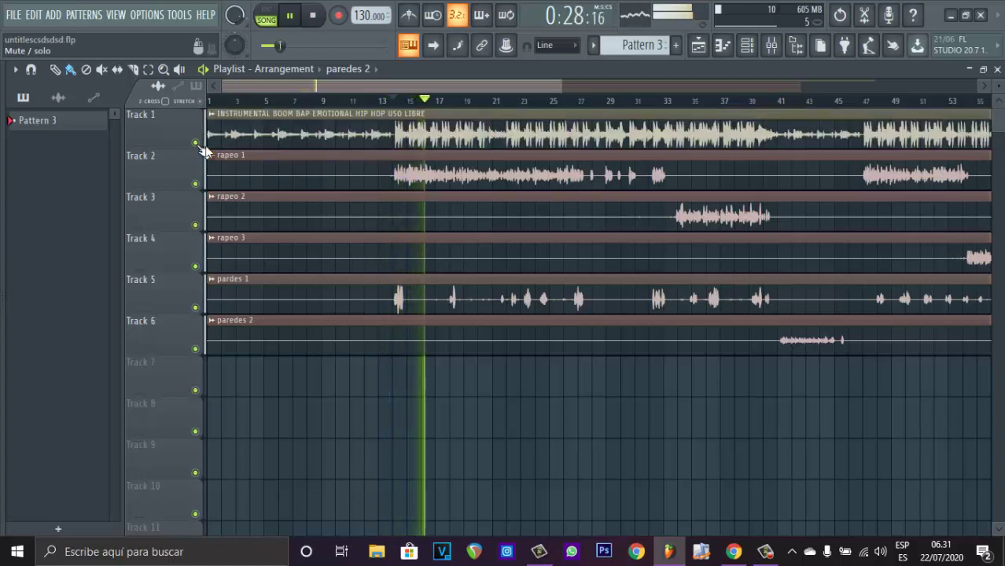
key("space")
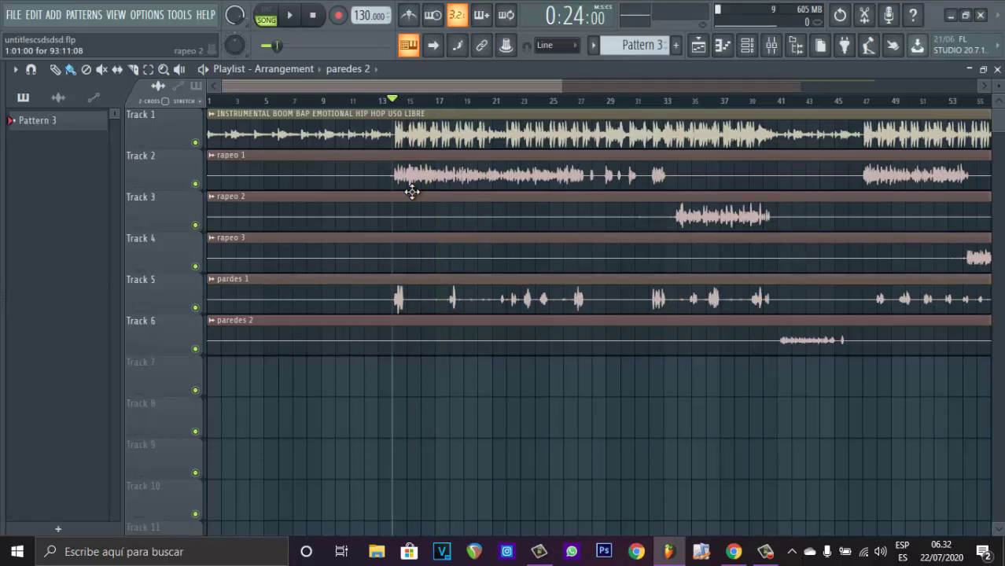
Open the mixer, select the Insert 7 track and display its available audio input sources
scroll(389, 107, "down", 3)
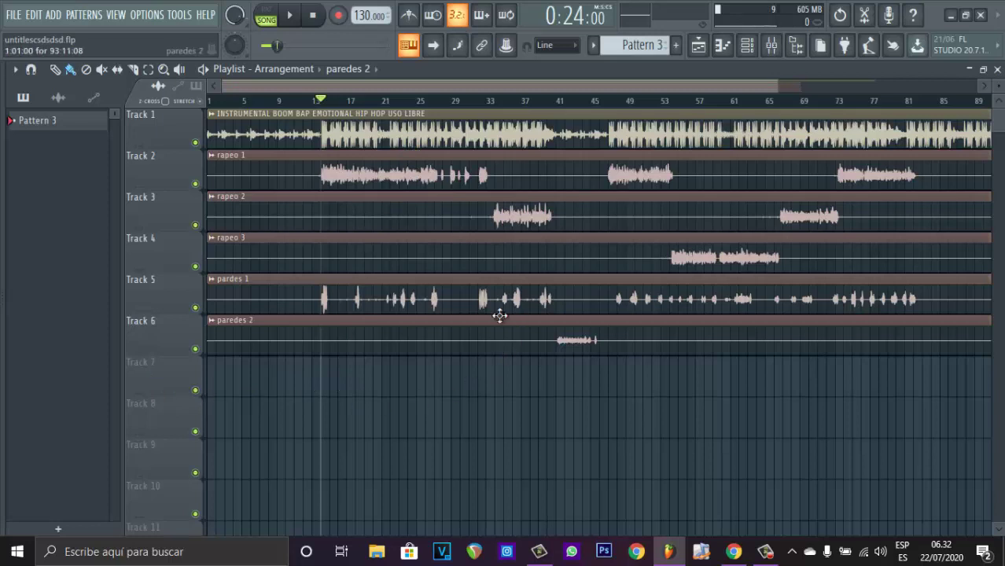
left_click(774, 48)
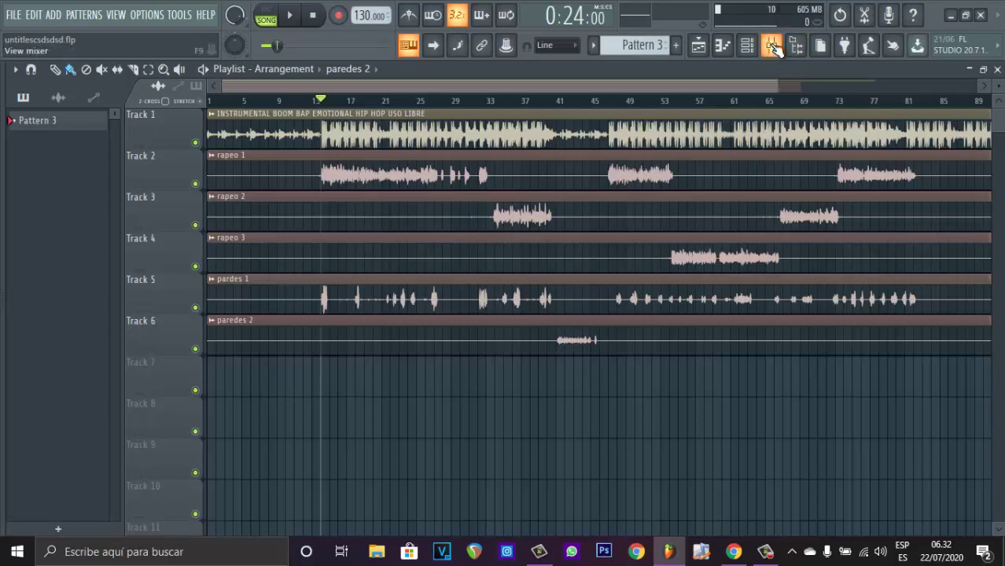
left_click(774, 47)
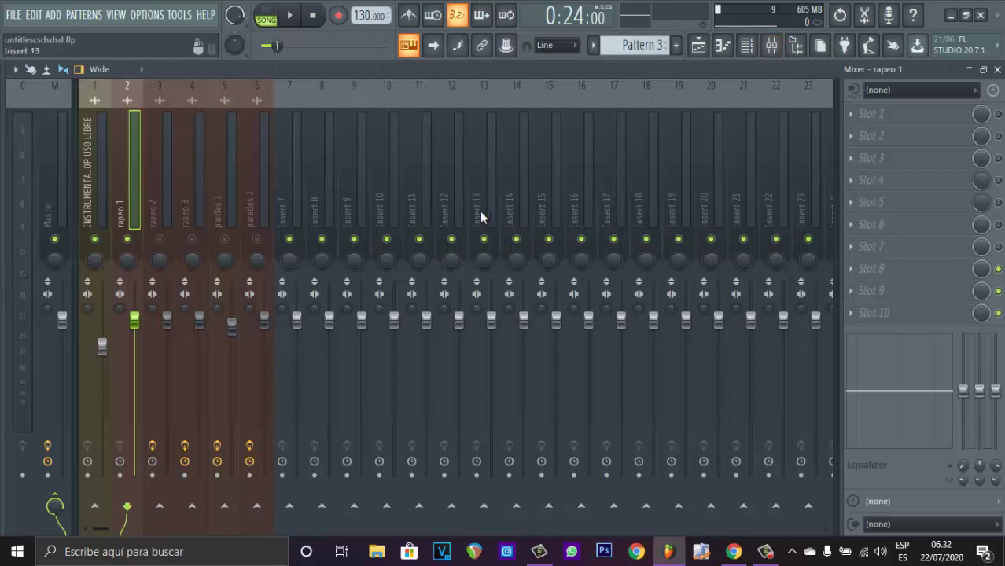
left_click(278, 185)
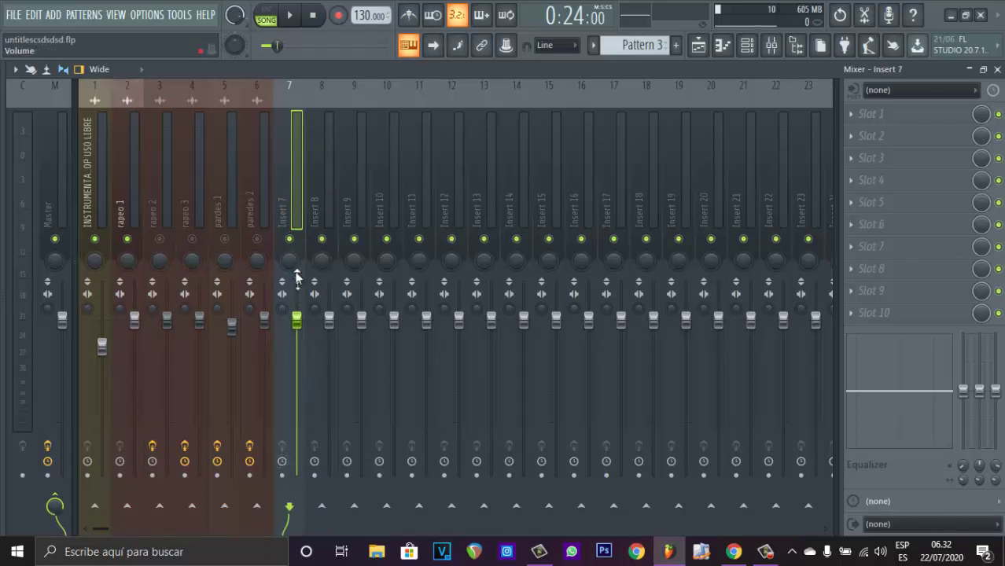
left_click(910, 92)
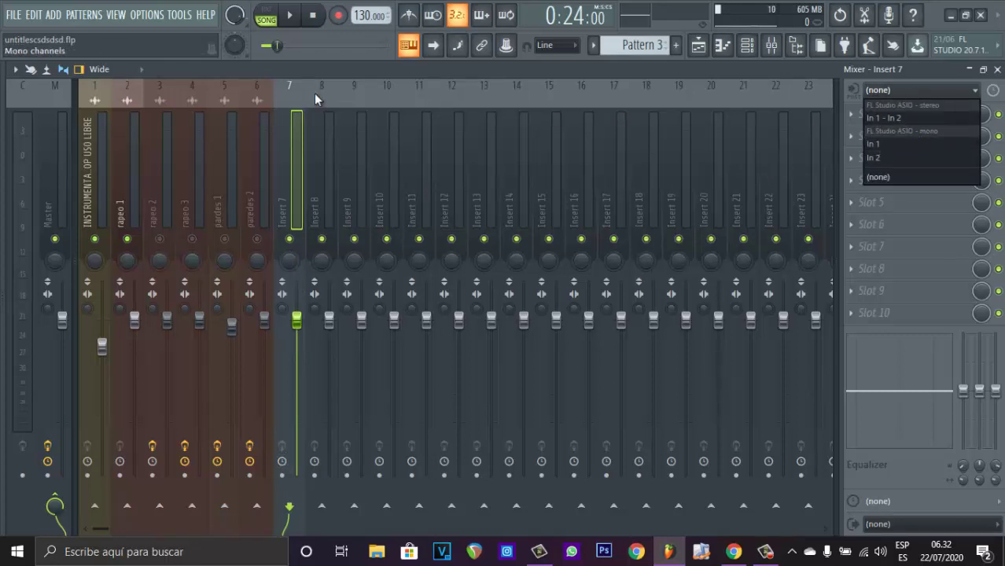
Examine the available input/output devices in the audio settings and close the settings
left_click(147, 15)
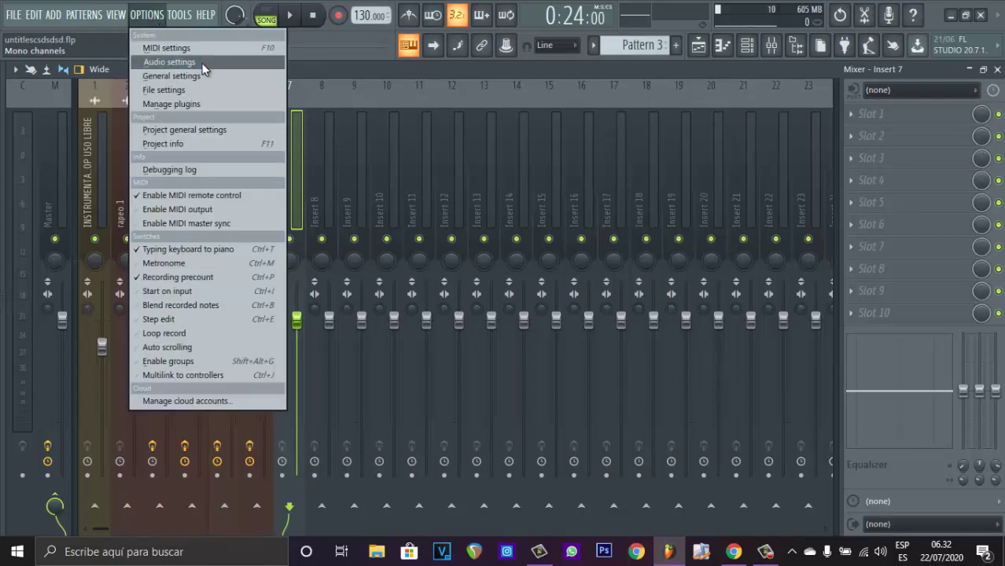
left_click(181, 62)
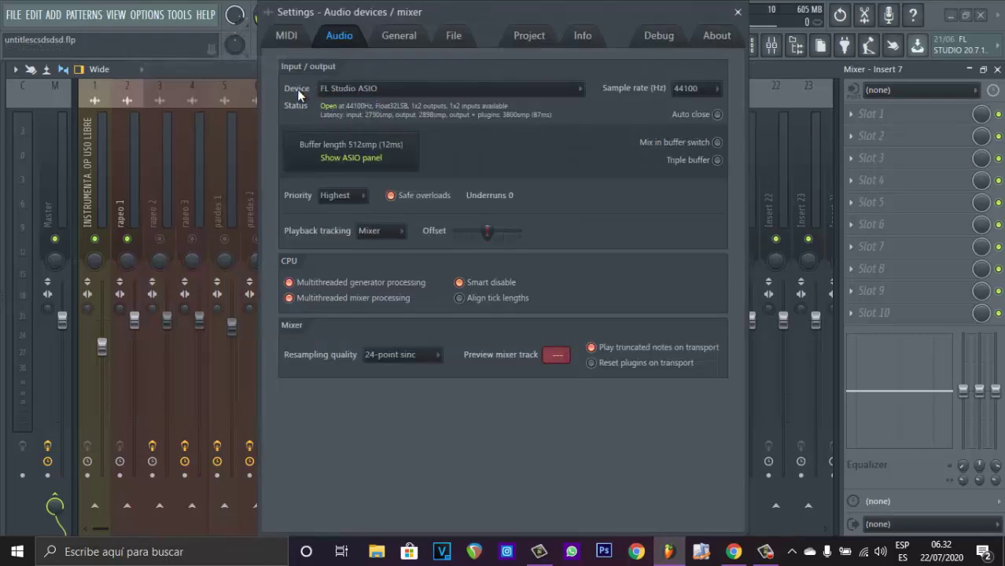
left_click(404, 88)
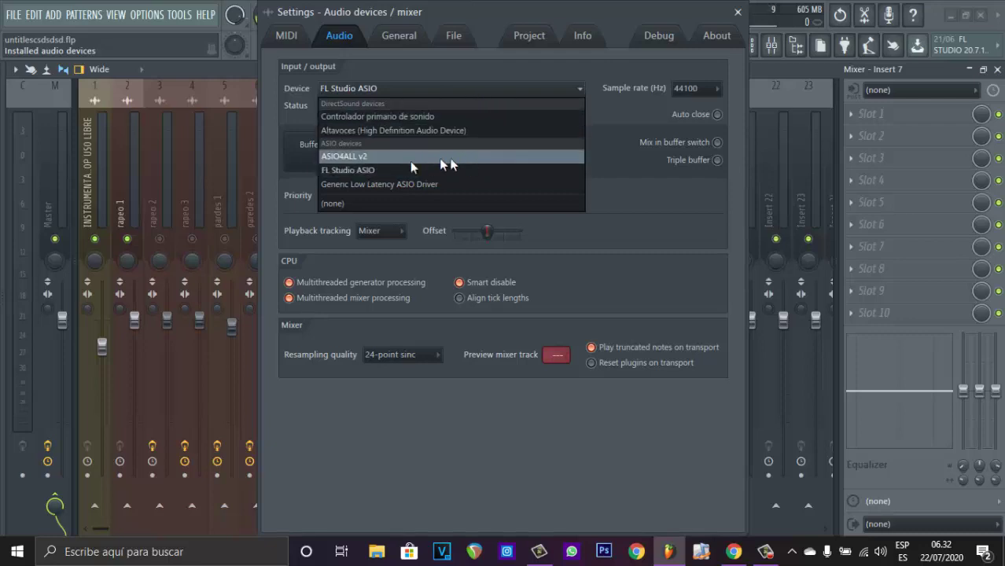
left_click(493, 67)
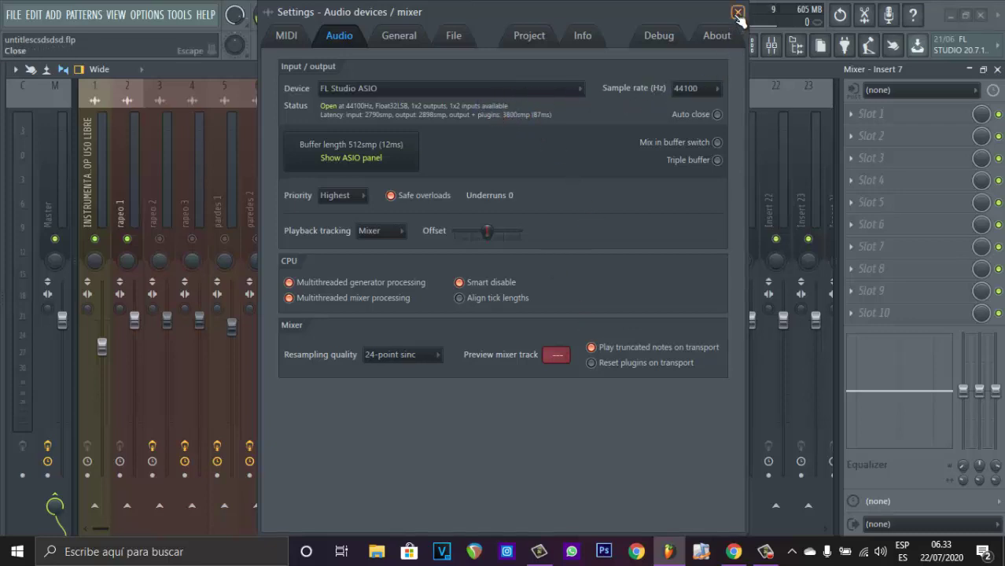
left_click(583, 90)
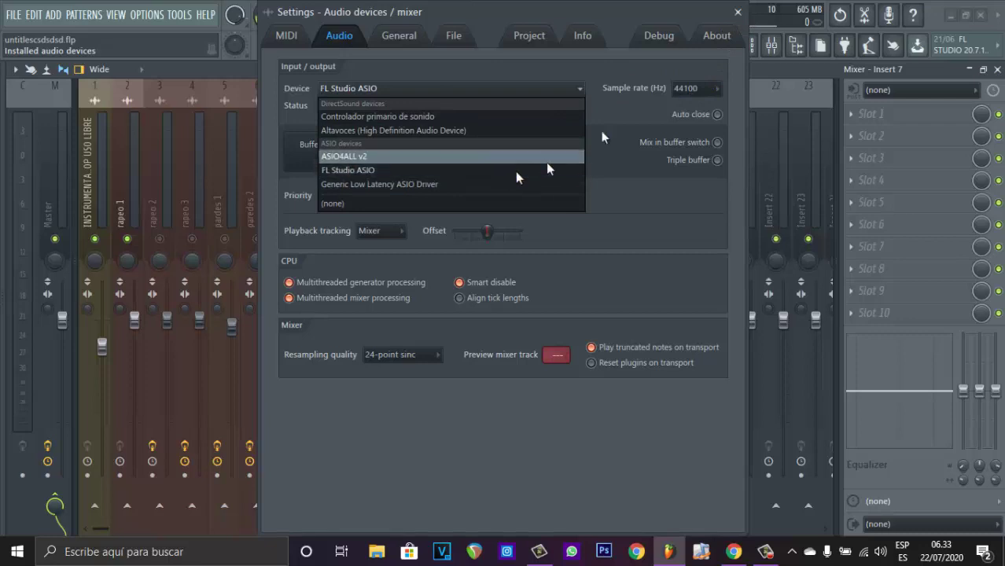
left_click(738, 14)
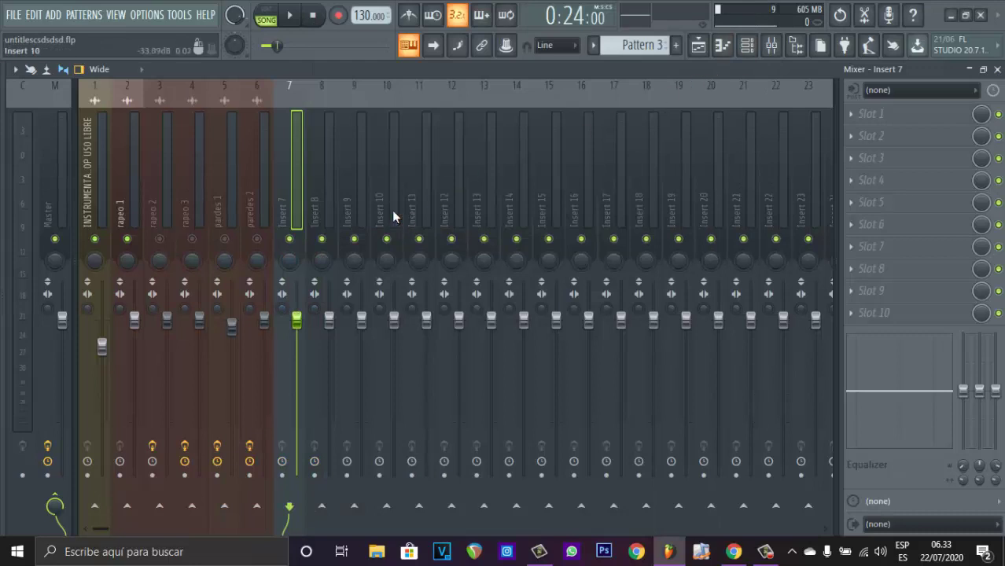
Set Insert 7's audio input to mono In 1 and lower its volume to about 57%, testing the track's mute
left_click(904, 92)
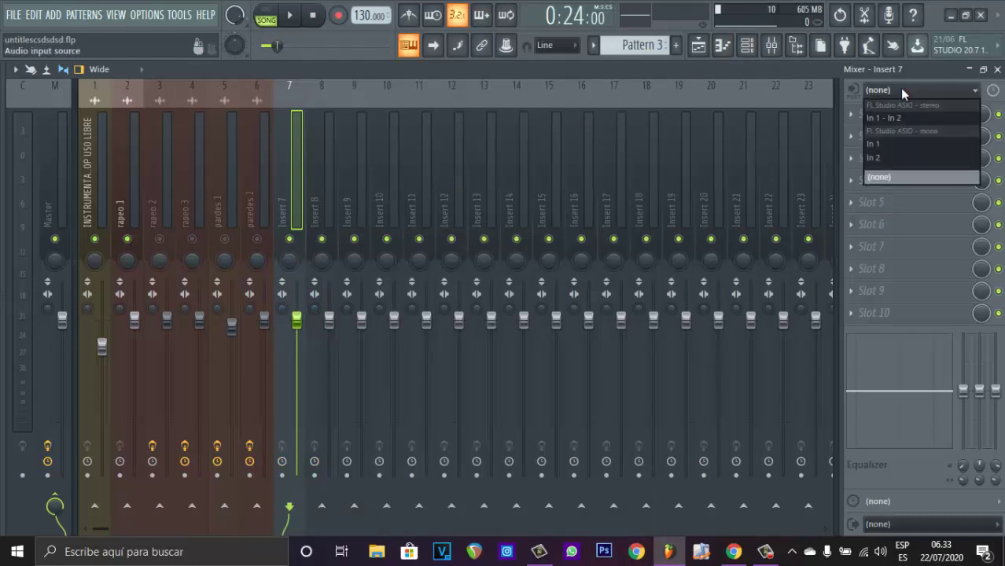
left_click(886, 146)
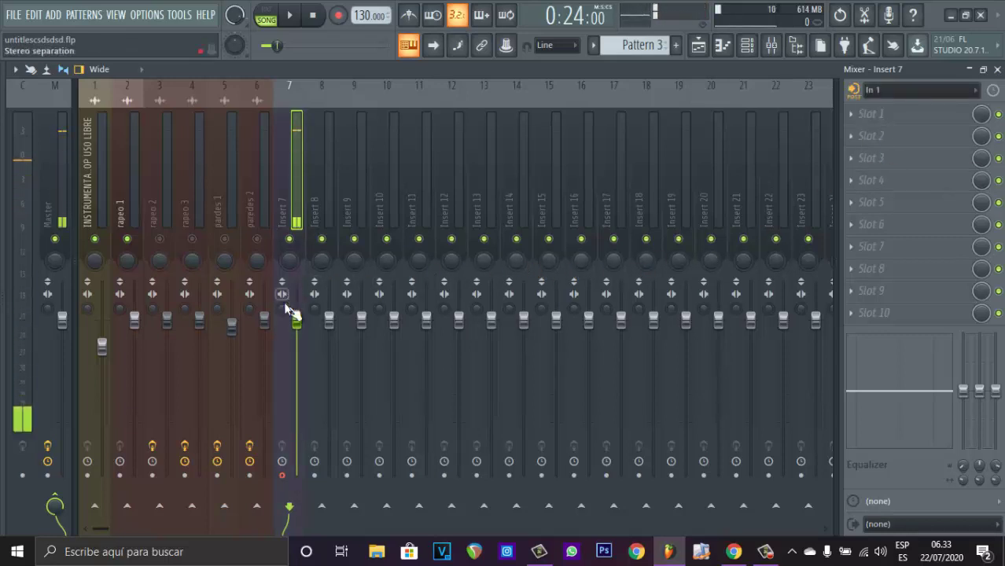
left_click_drag(296, 319, 301, 456)
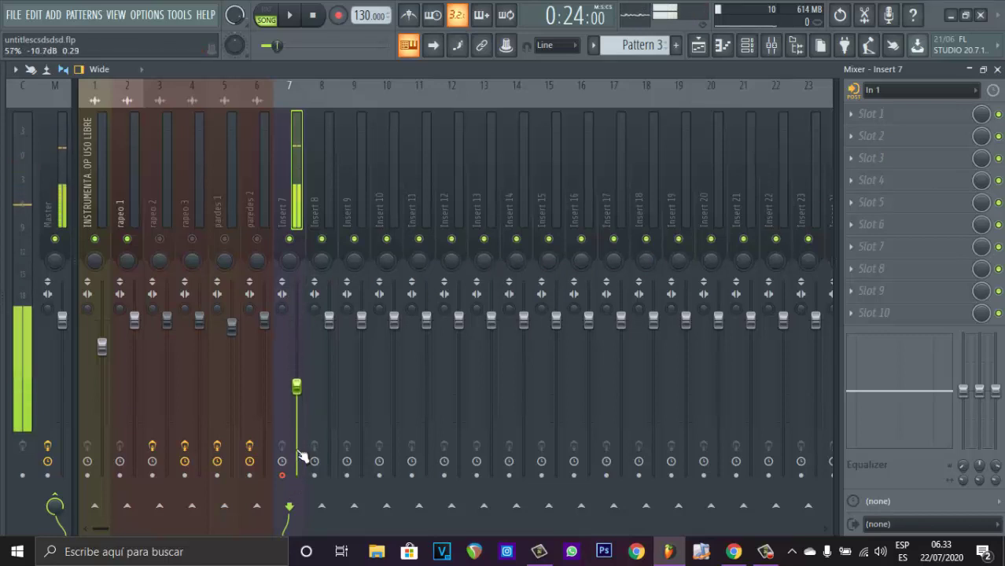
left_click(289, 239)
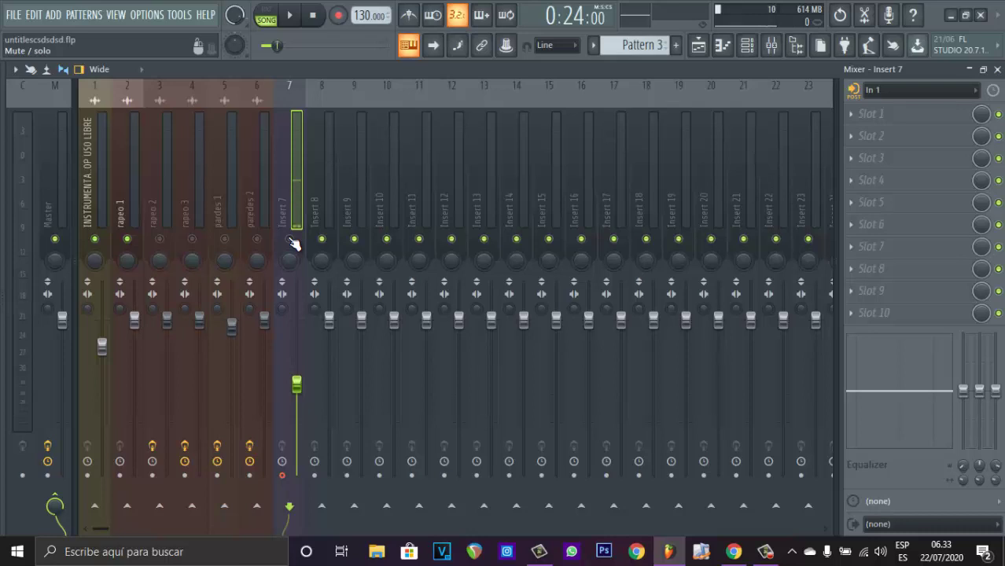
left_click(289, 239)
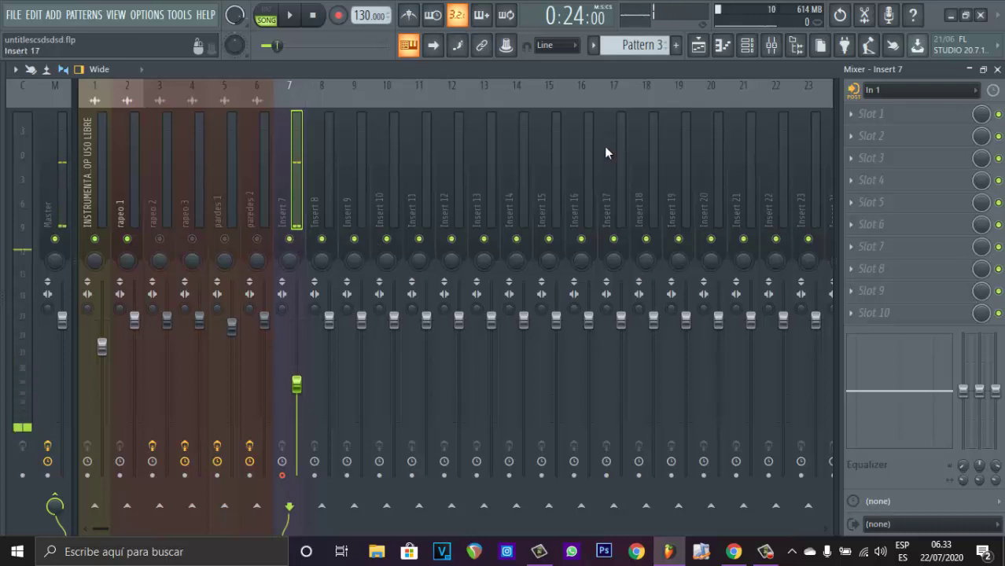
Record a short vocal take into the playlist as an audio clip, starting at about bar 14
left_click(698, 44)
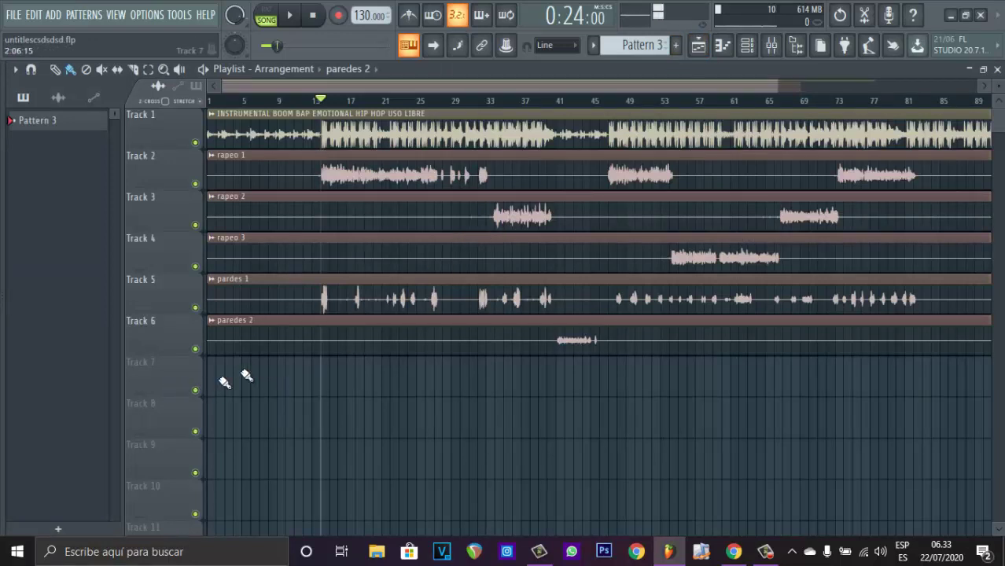
left_click(339, 16)
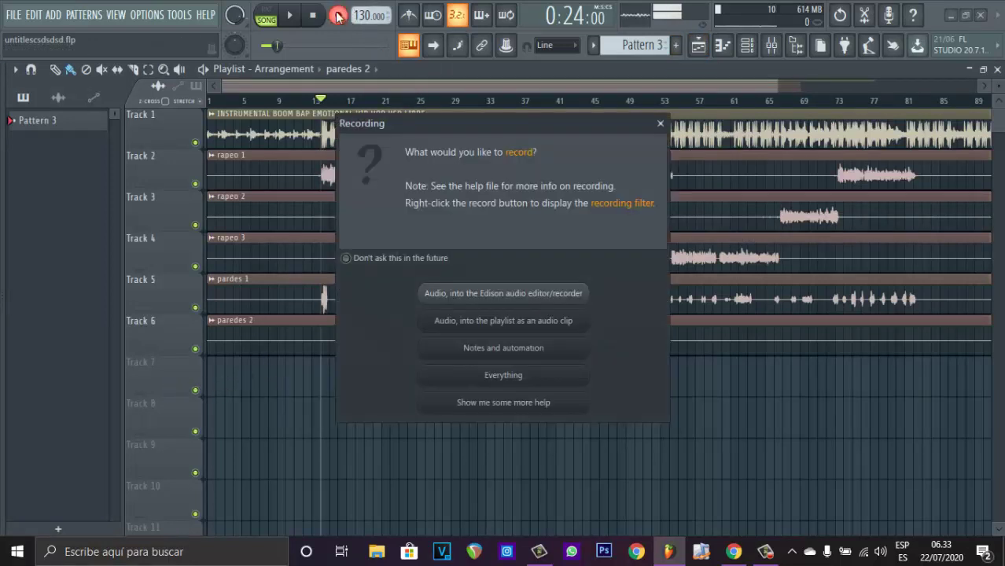
left_click(507, 330)
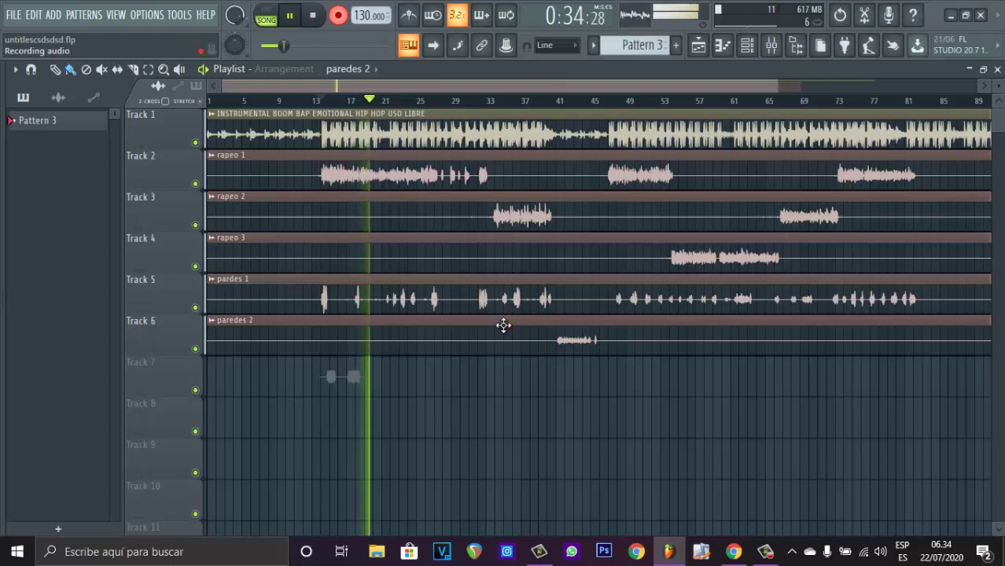
key("space")
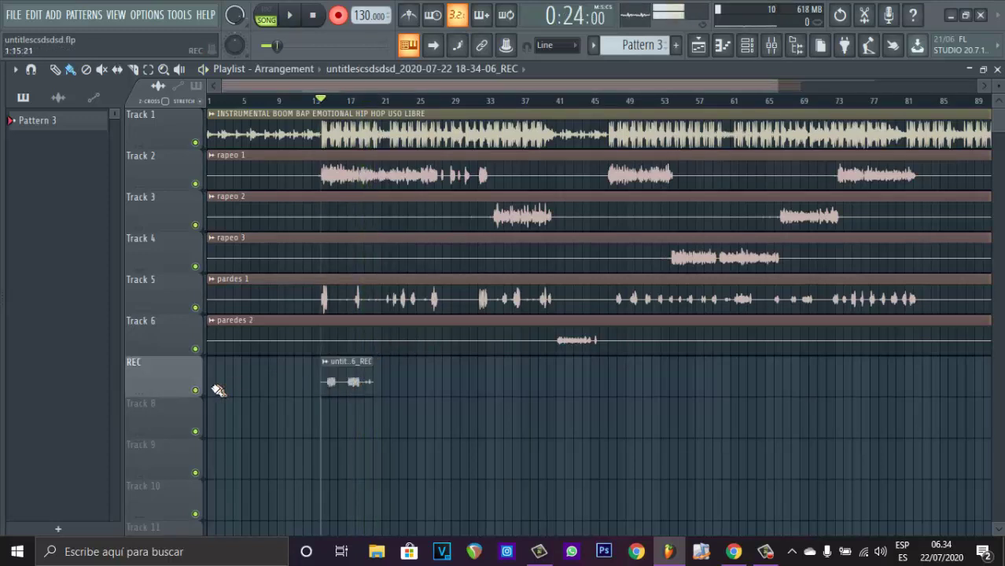
Solo the REC track, play back the recorded take, disarm recording and restore all the other tracks
left_click(196, 346)
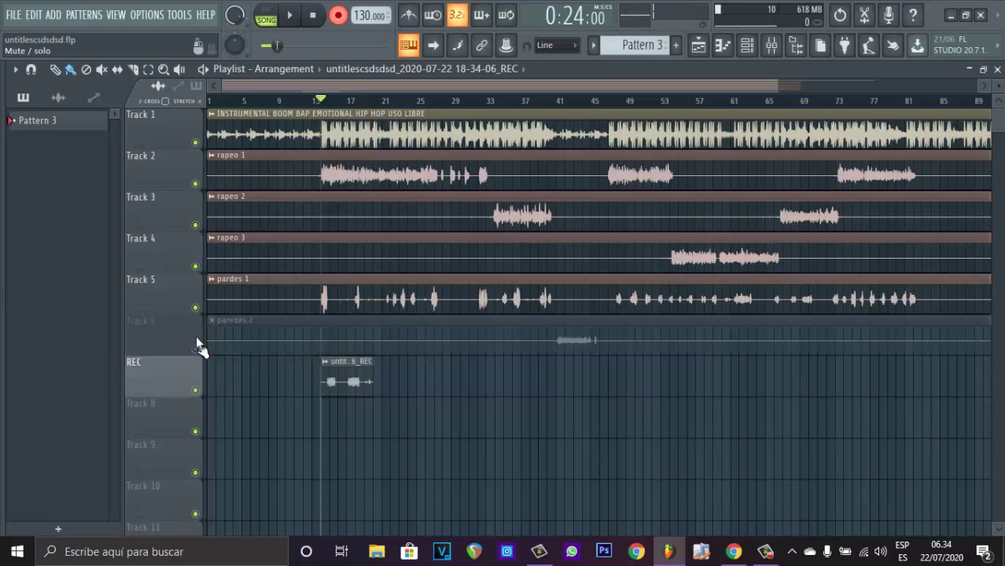
right_click(194, 390)
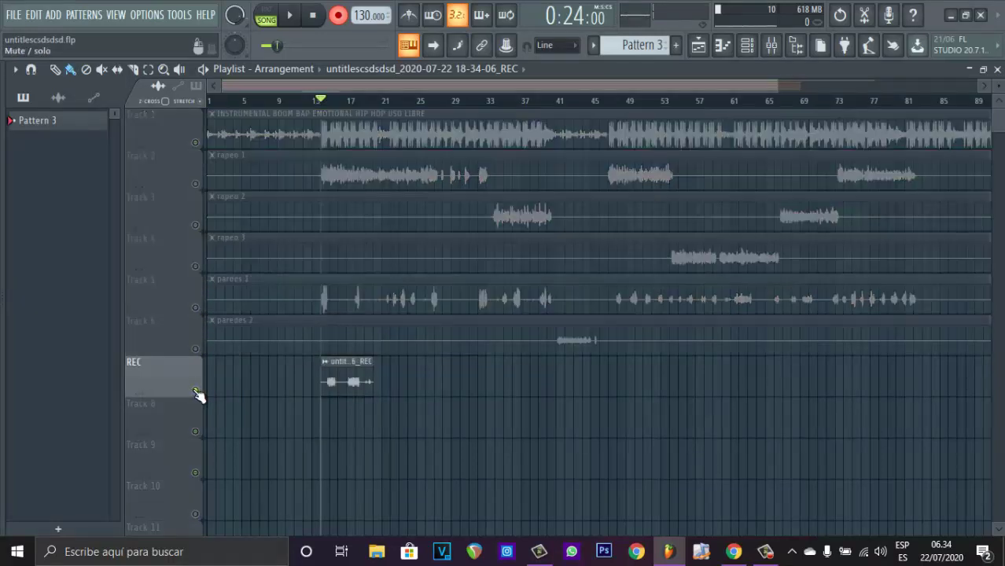
left_click(198, 349)
key("space")
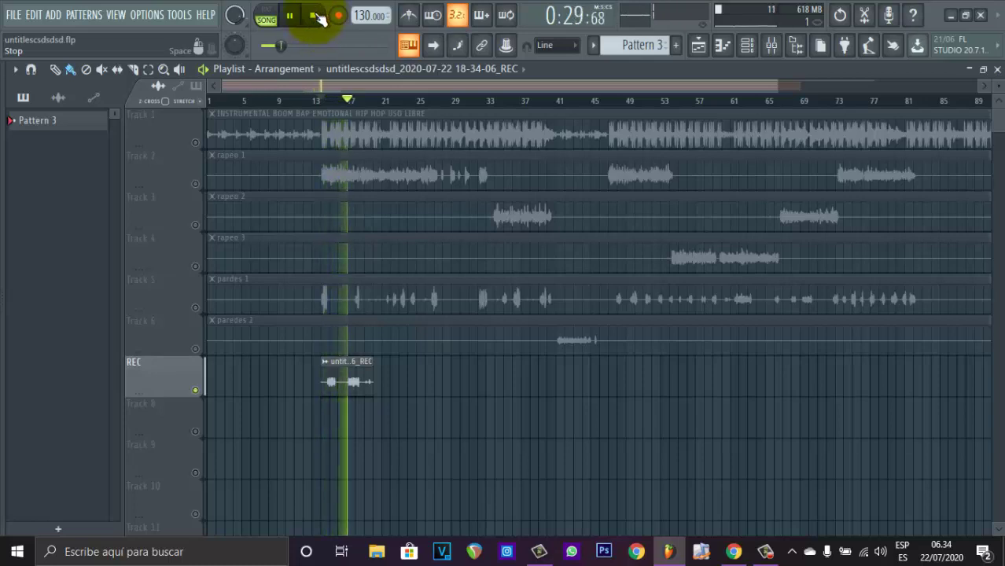
left_click(314, 15)
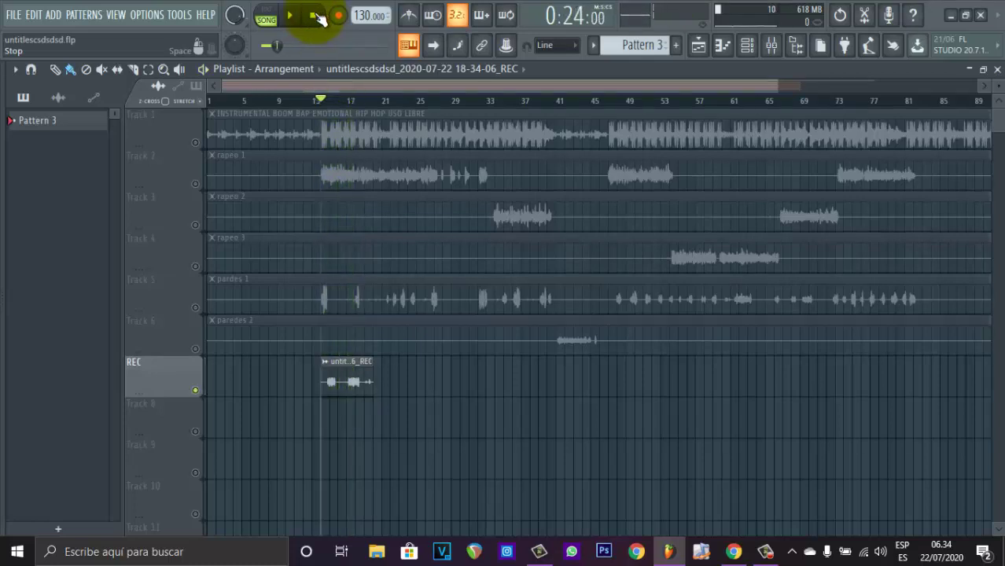
right_click(196, 392)
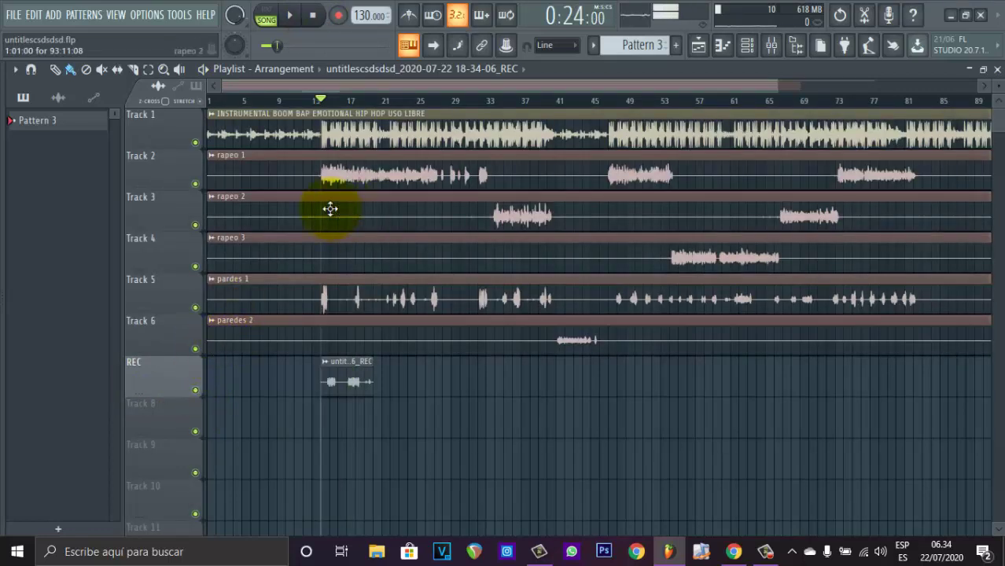
Move the playhead to just before bar 13 and select the instrumental clip on Track 1
left_click(312, 102)
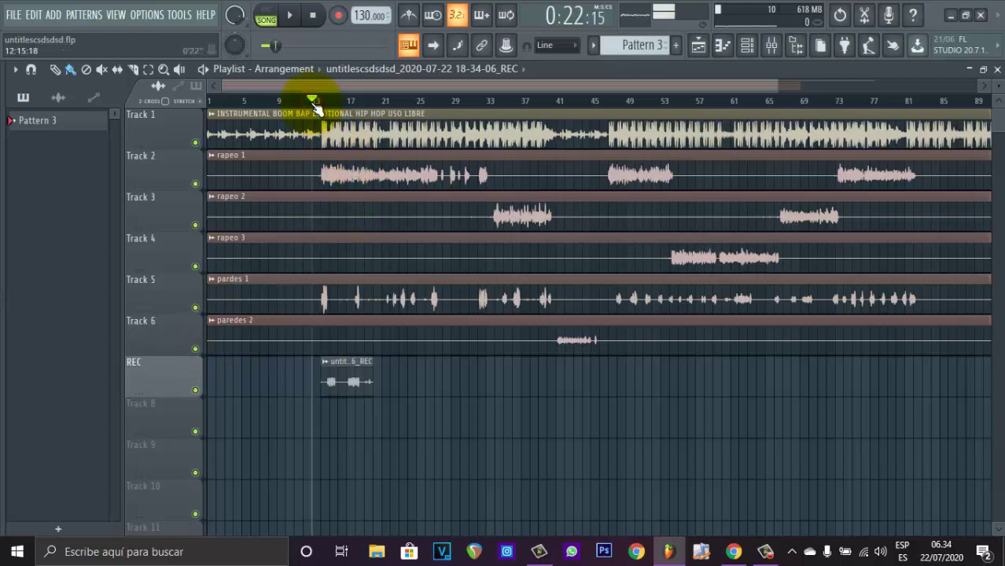
left_click(358, 291)
left_click(445, 175)
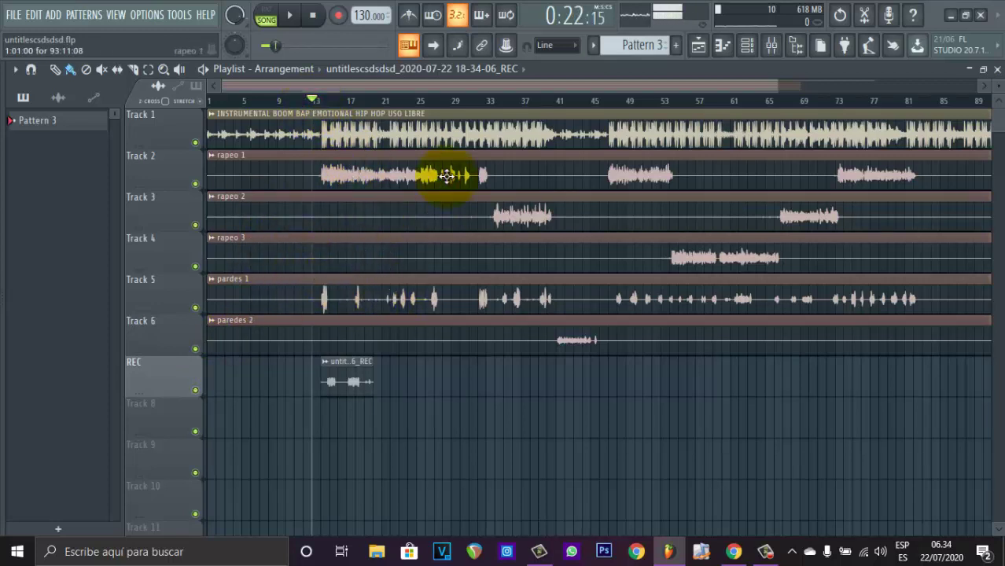
left_click(357, 135)
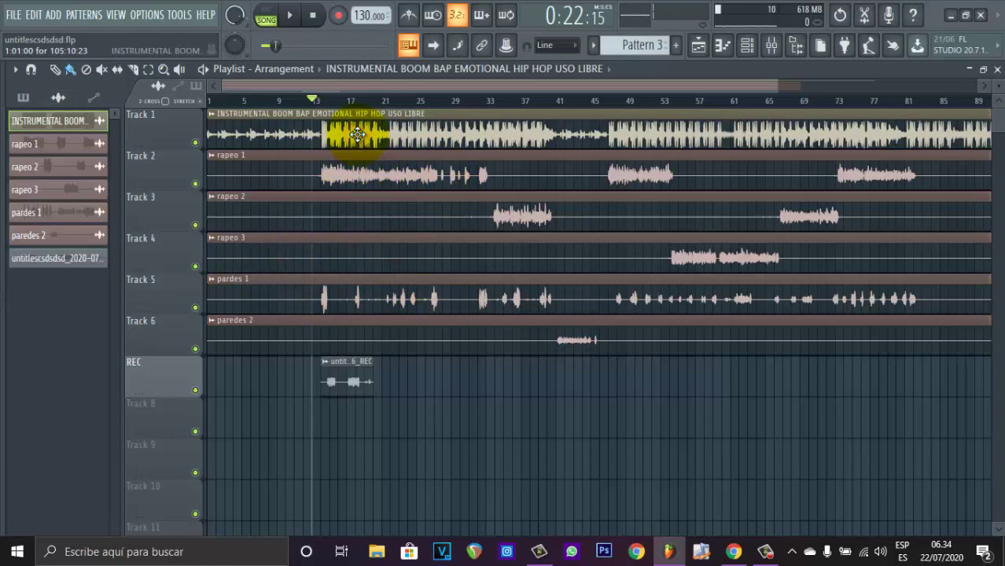
Open the channel rack and enlarge it downward to show the audio clip channels and the new recording
left_click(746, 45)
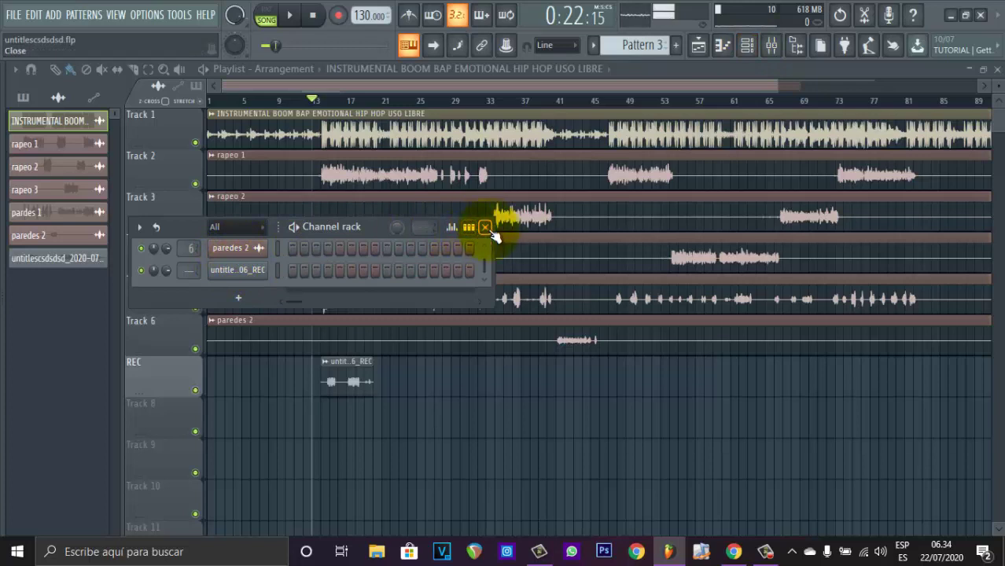
left_click_drag(316, 346, 331, 475)
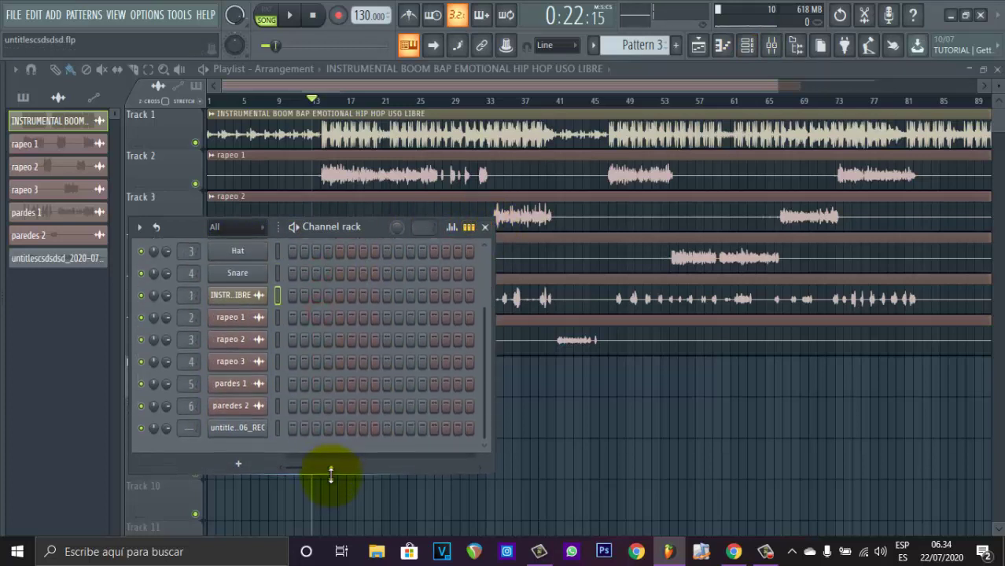
mouse_move(485, 384)
left_mouse_down()
mouse_move(484, 334)
mouse_move(479, 384)
left_mouse_up()
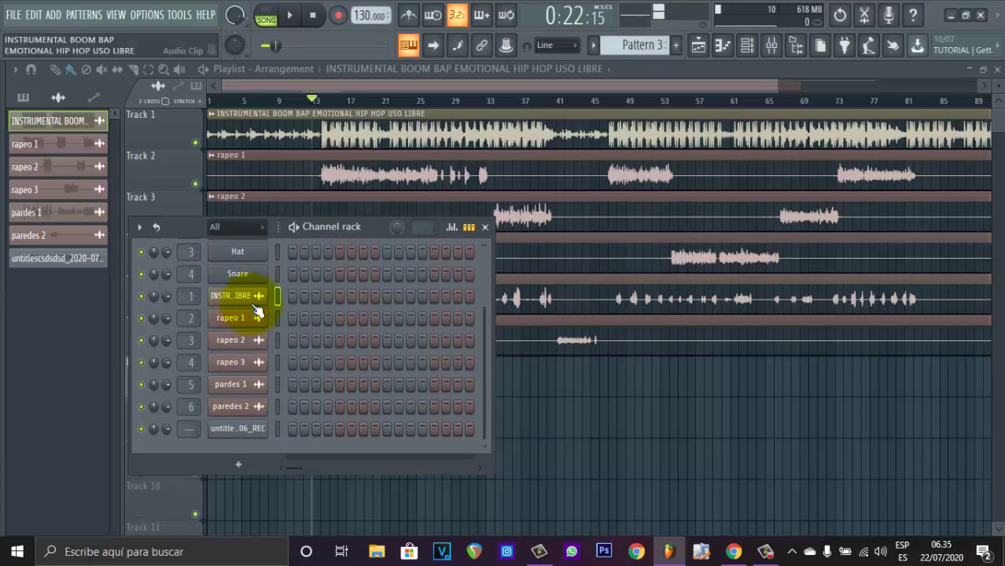
Close the channel rack, look at the channel routing option for the instrumental's mixer track and mute the REC mixer track
left_click(485, 228)
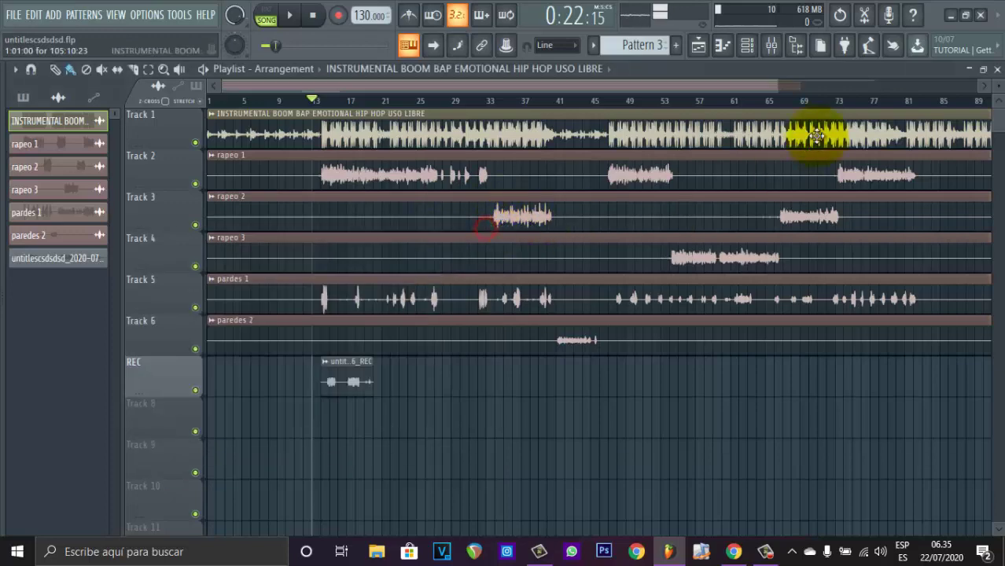
left_click(771, 44)
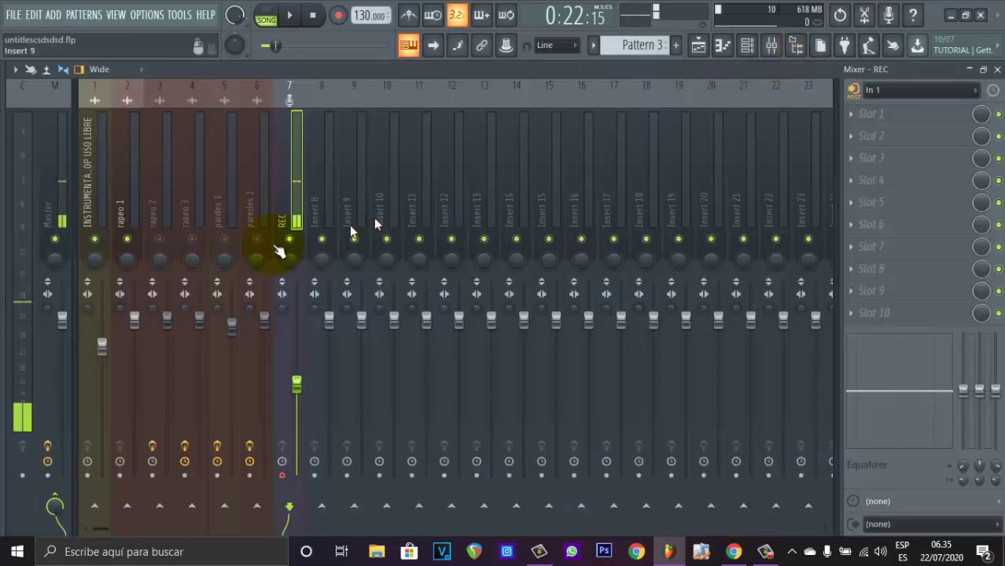
left_click(86, 208)
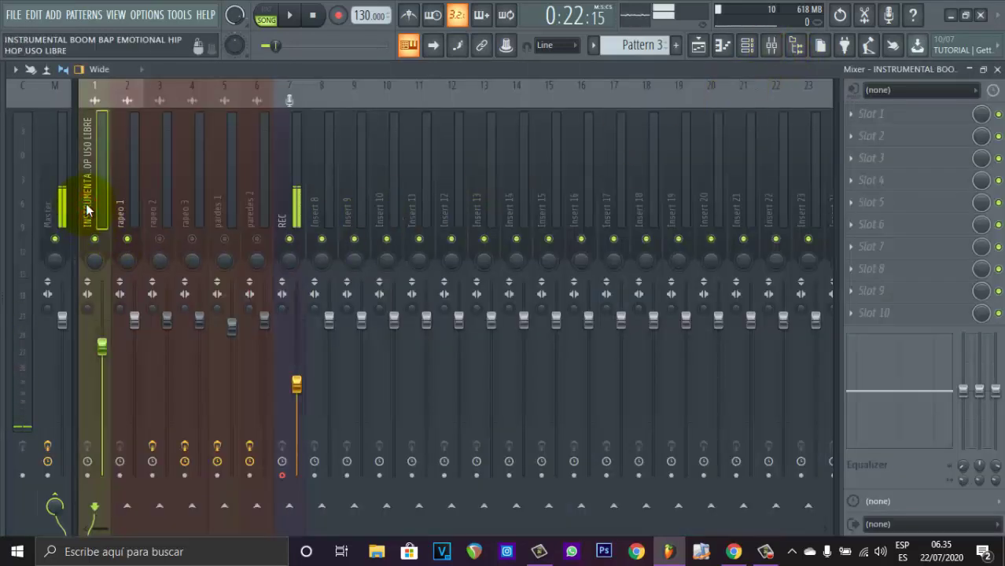
right_click(86, 208)
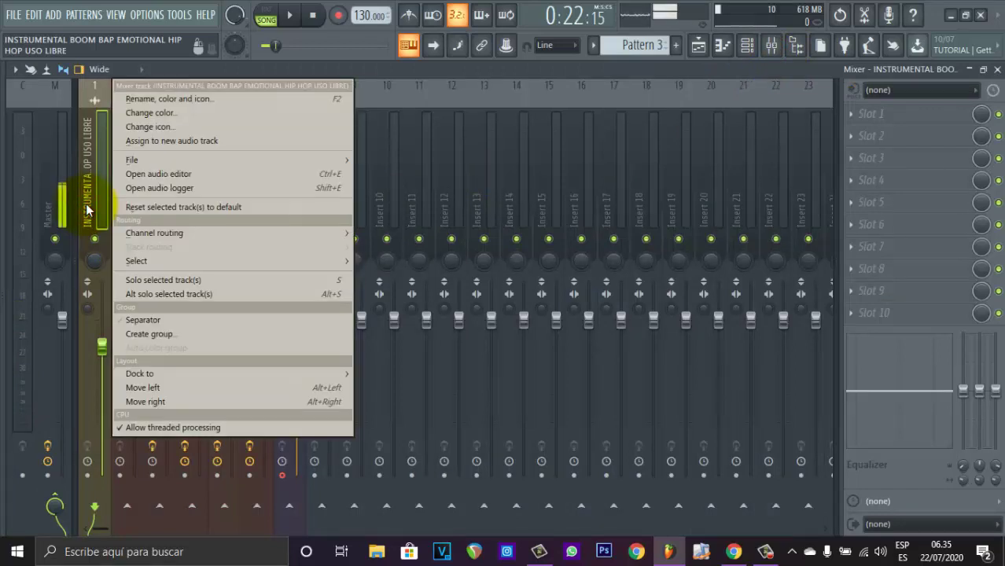
mouse_move(136, 233)
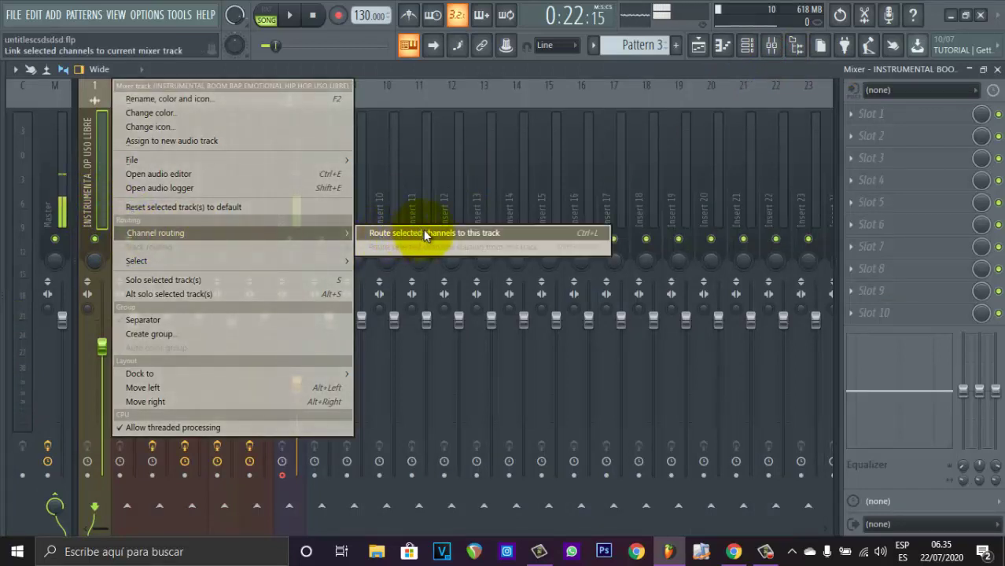
left_click(369, 69)
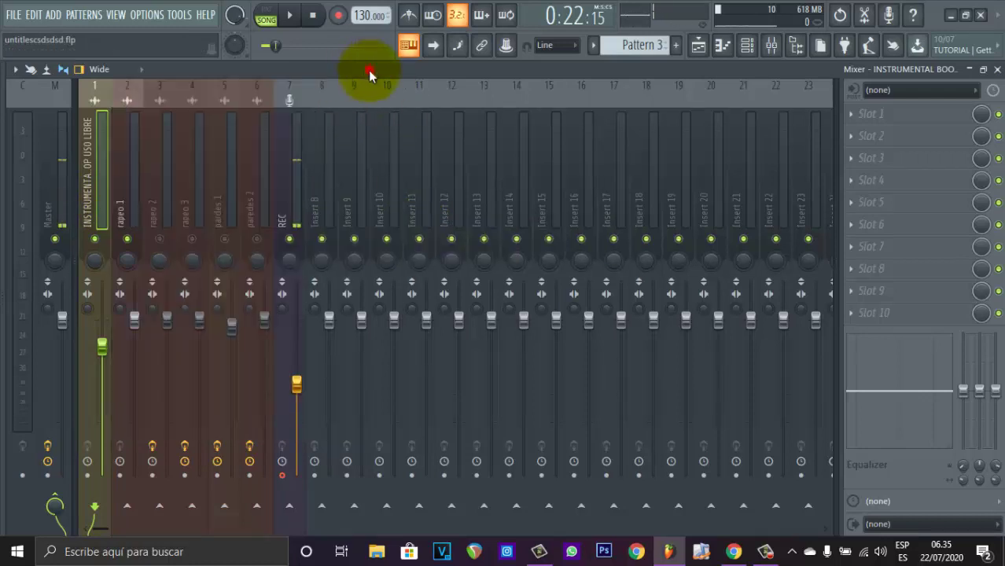
left_click(289, 239)
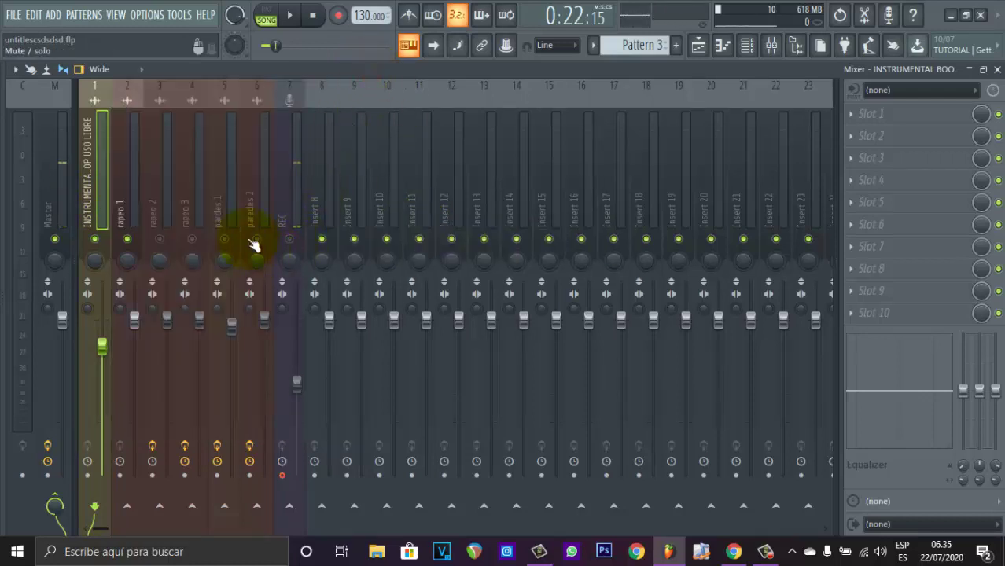
Match the rapeo 1 clip in the playlist to its mixer track and look through the vocal tracks' effects up to paredes 2
left_click(697, 47)
left_click(363, 174)
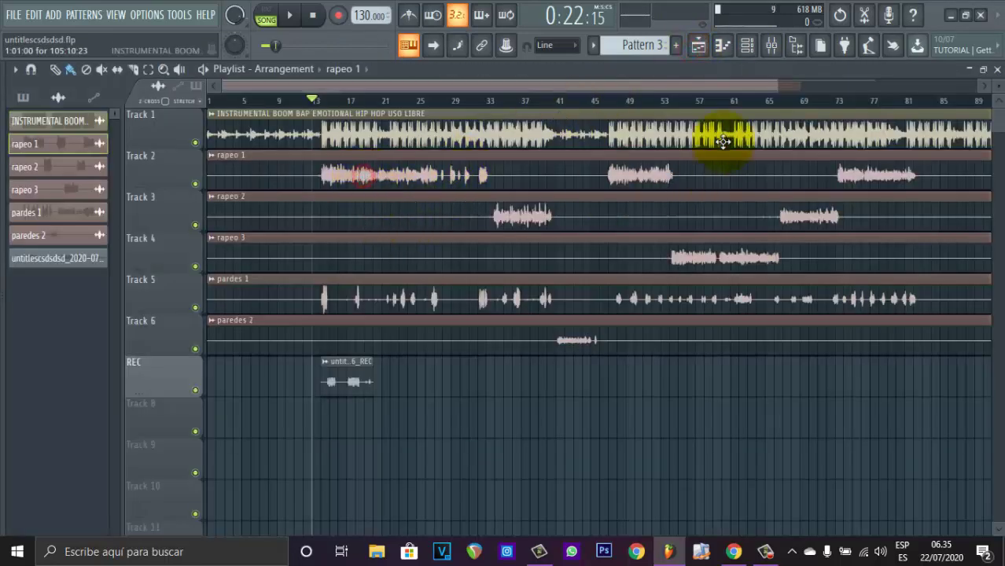
left_click(770, 45)
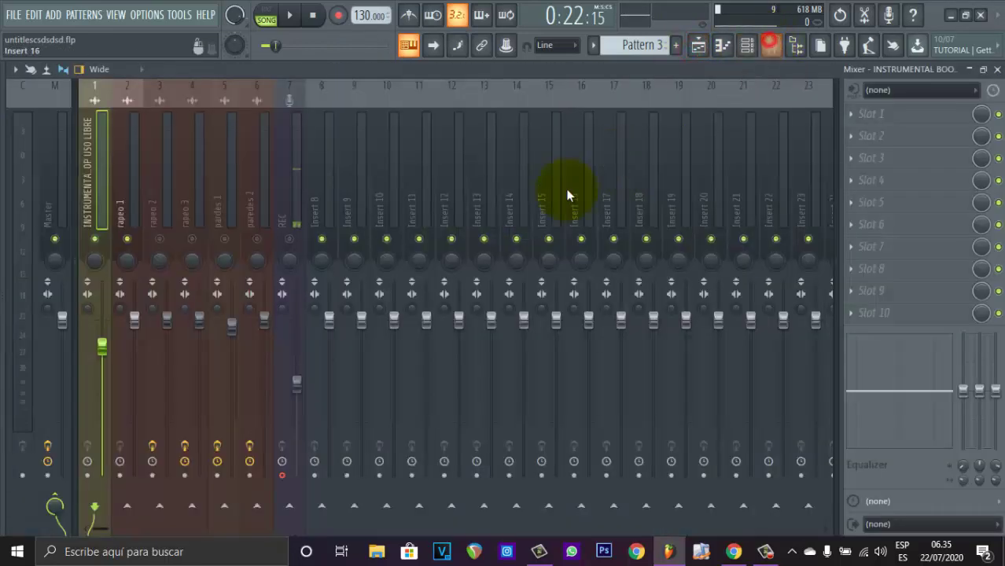
left_click(118, 197)
left_click(156, 216)
left_click(182, 220)
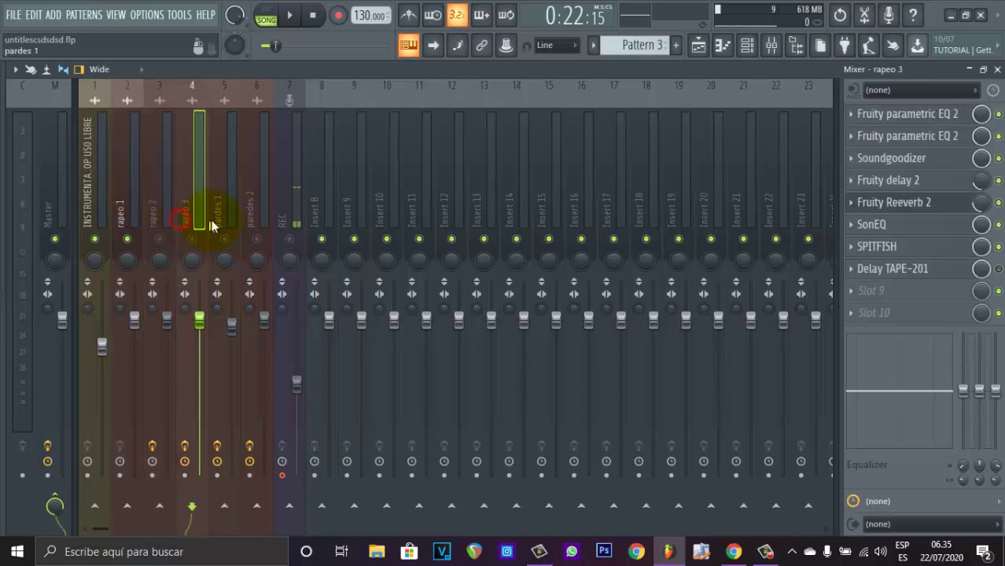
left_click(217, 218)
left_click(250, 221)
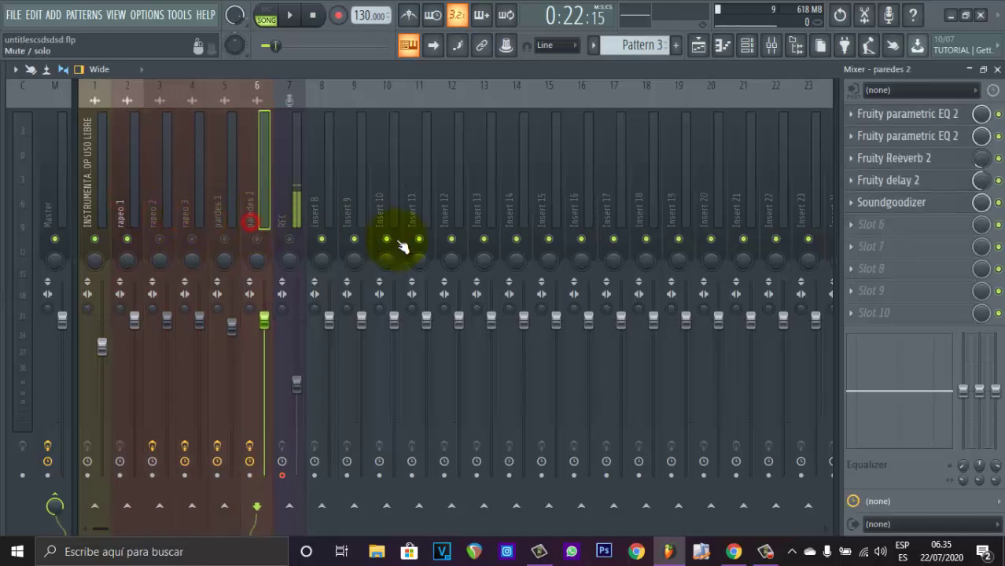
Delete the test recording's clip from the REC playlist track and remove its audio clip from the project
left_click(699, 45)
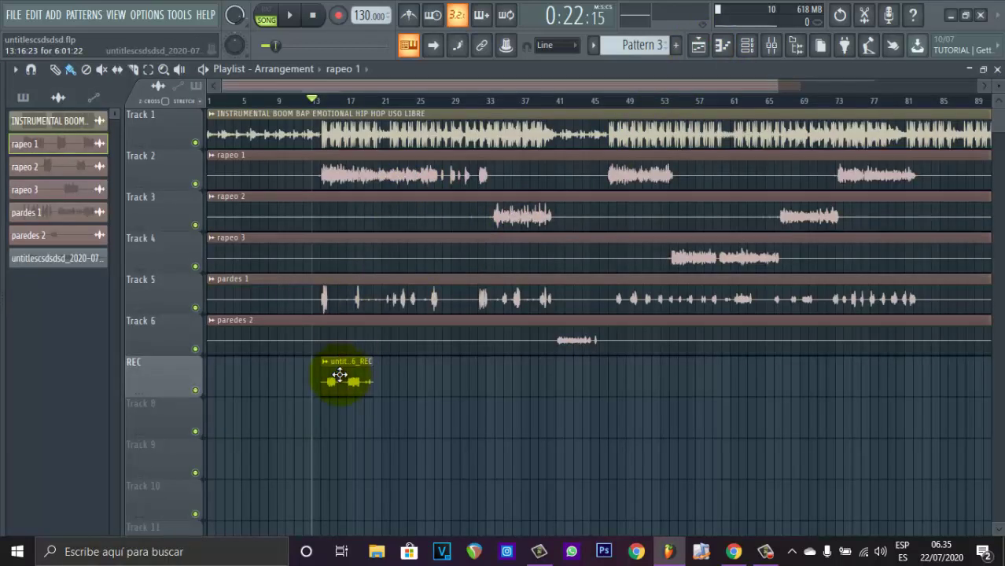
right_click(339, 375)
right_click(63, 258)
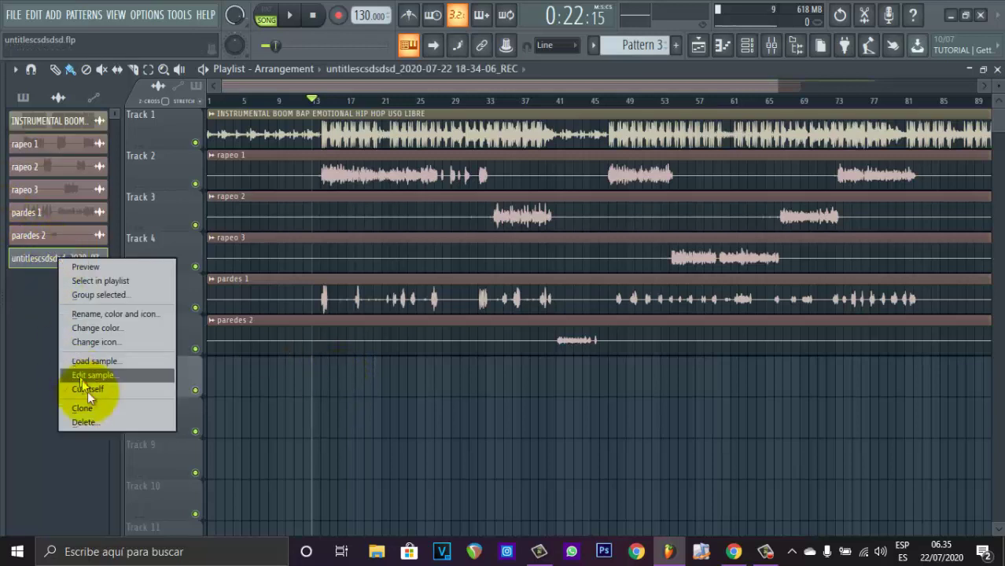
left_click(88, 420)
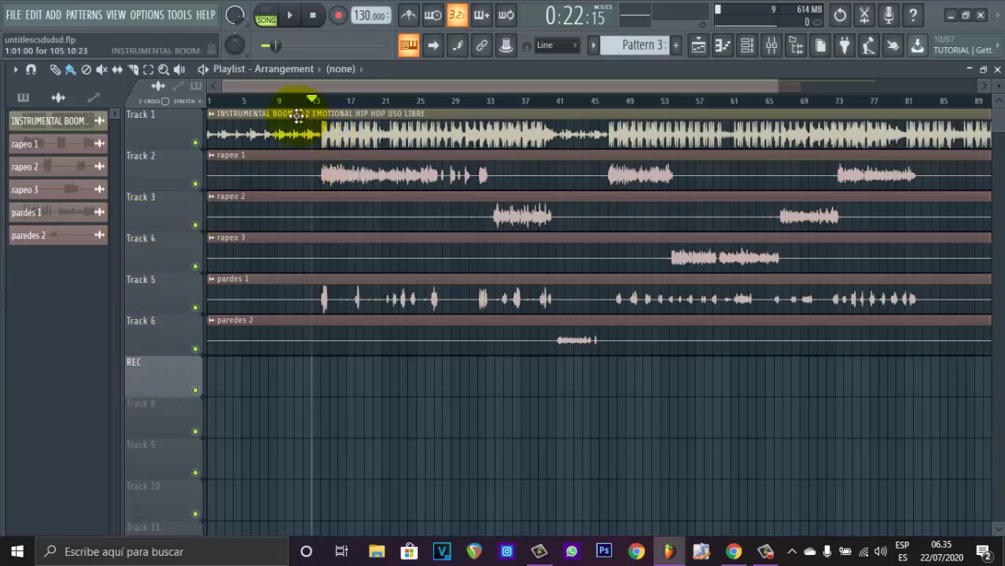
Set the REC mixer track's audio input to (none)
left_click(771, 45)
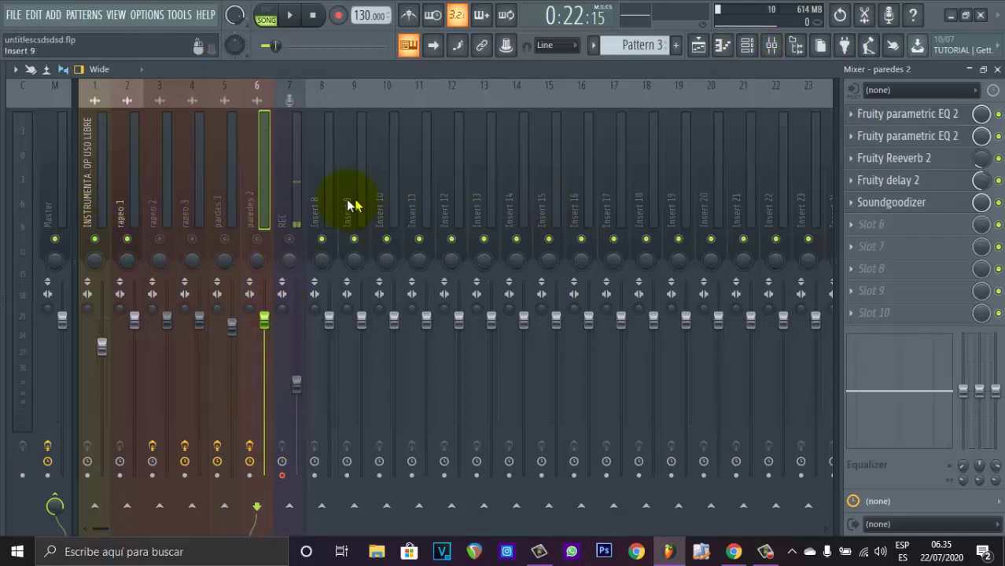
left_click(281, 186)
left_click(915, 91)
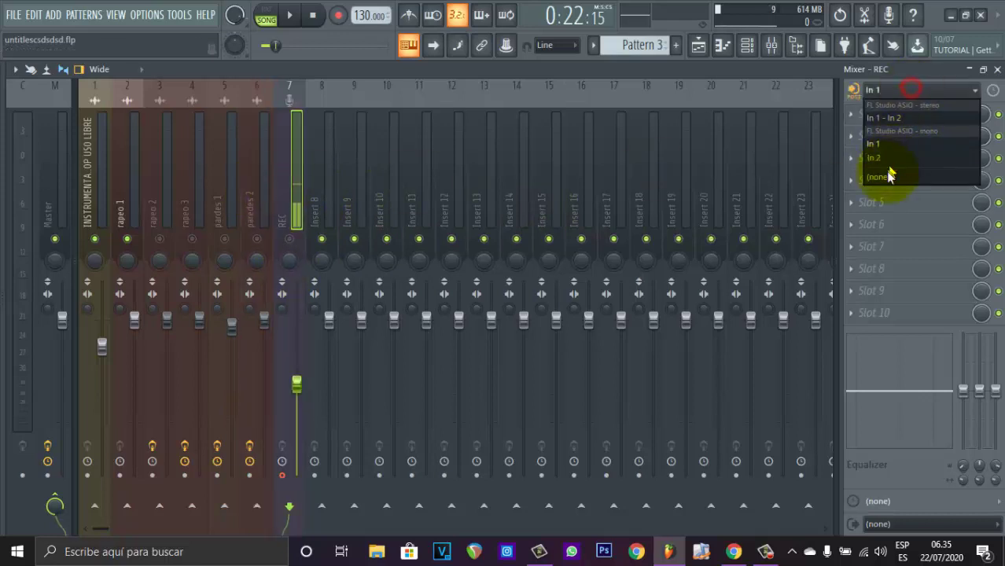
left_click(887, 173)
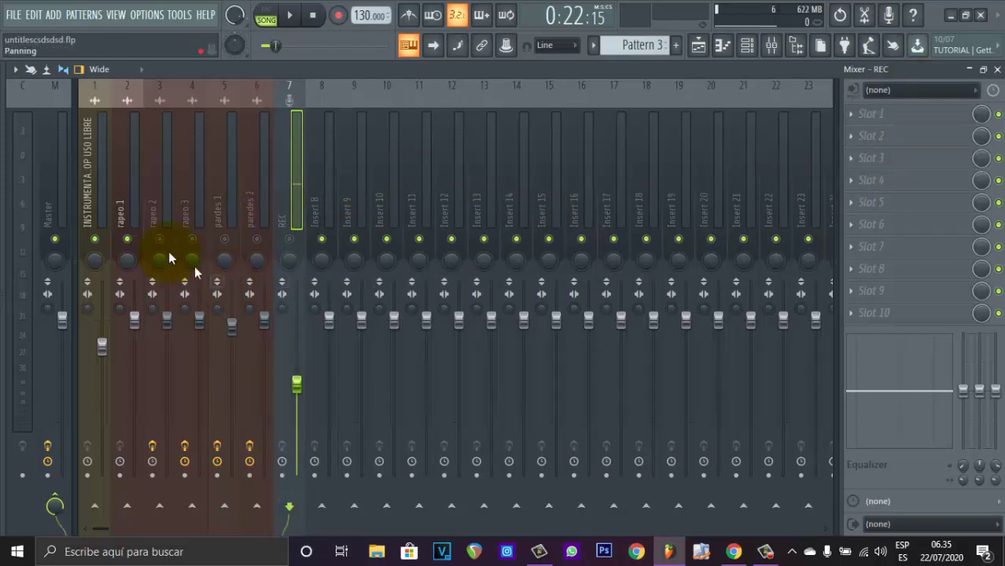
Load Fruity Parametric EQ 2 into the first effect slot of the rapeo 1 mixer track
left_click(118, 198)
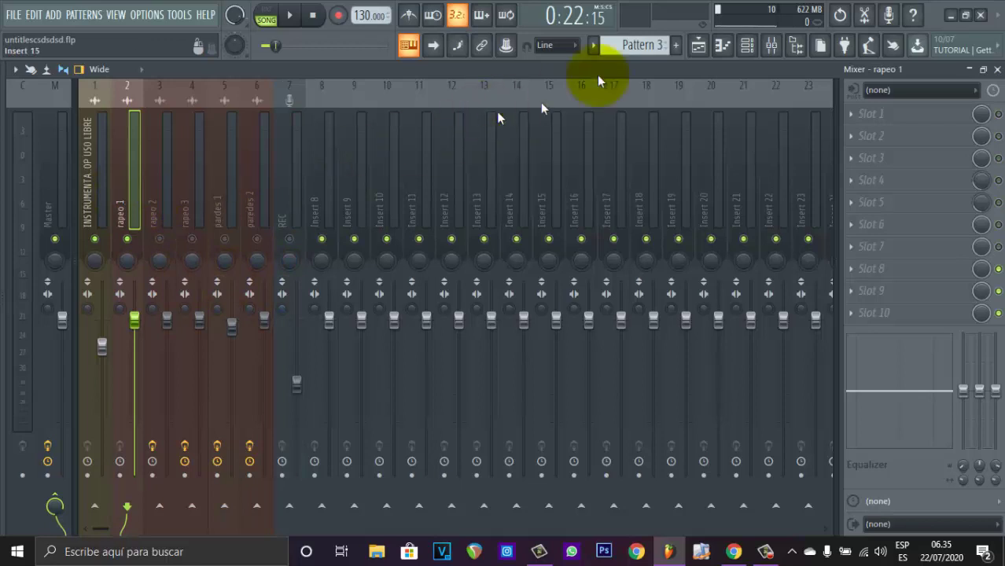
left_click(698, 45)
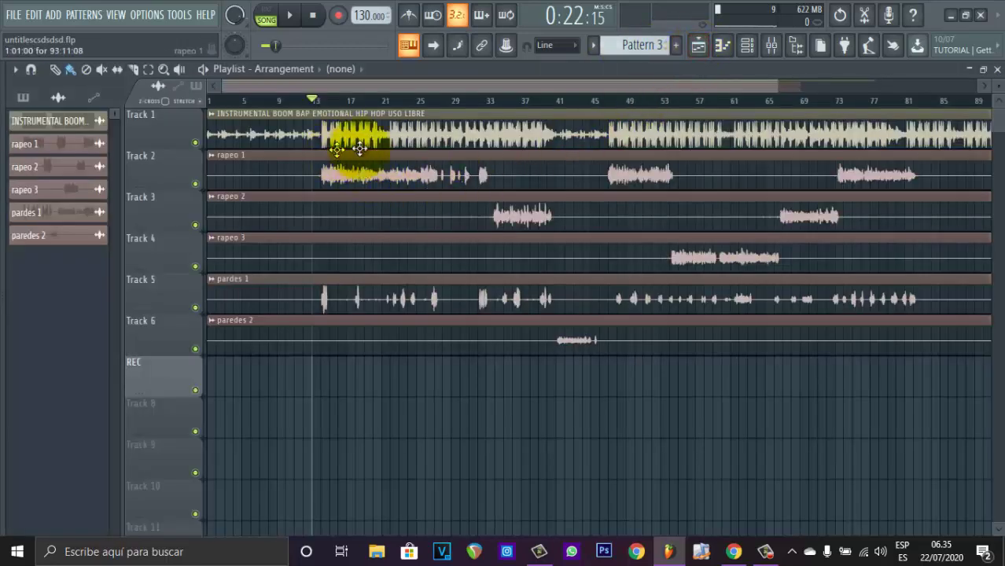
left_click(771, 46)
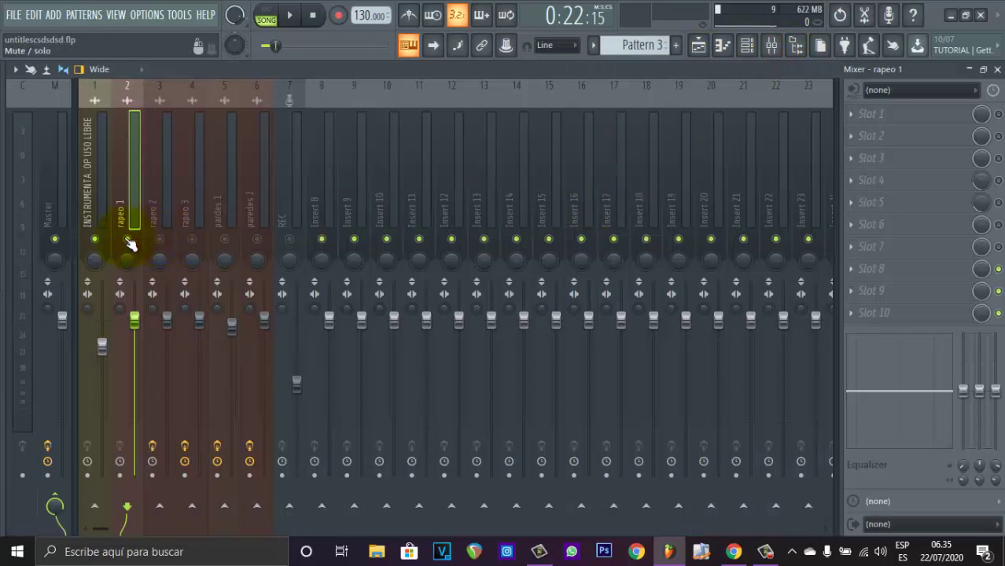
left_click(888, 114)
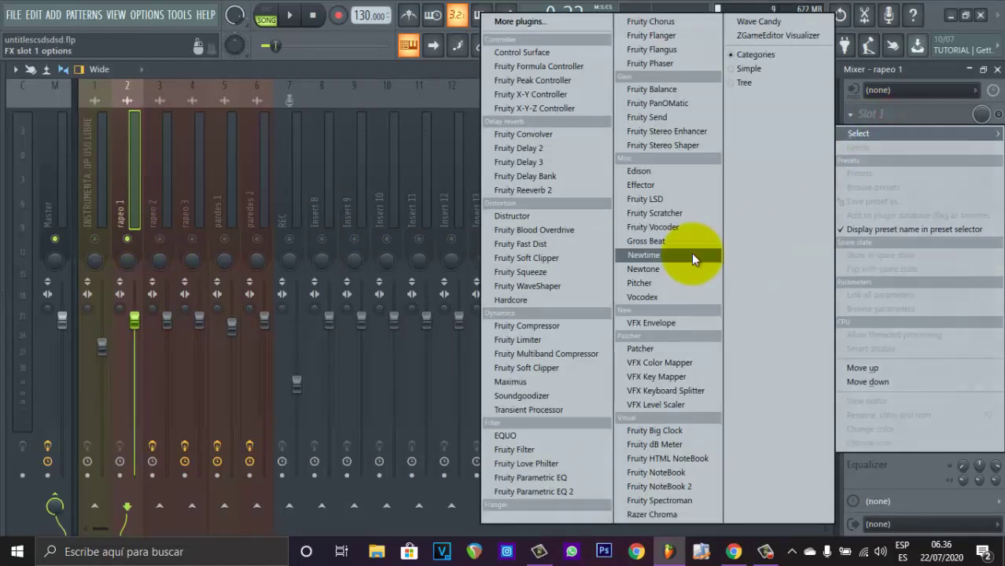
left_click(568, 489)
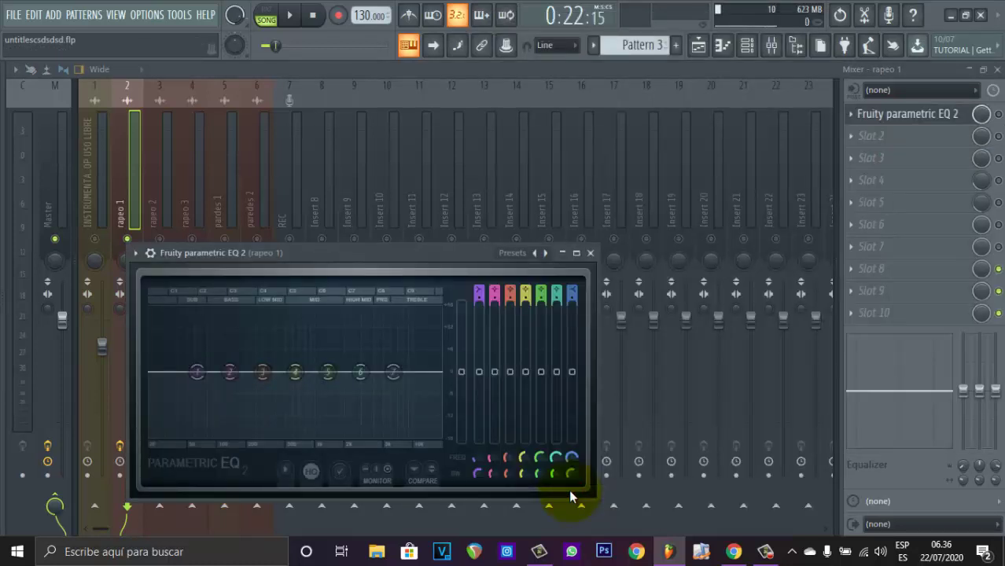
Change band 1 of the EQ to High pass, skip playback ahead to the vocals and set the cutoff to about 90 Hz
right_click(196, 377)
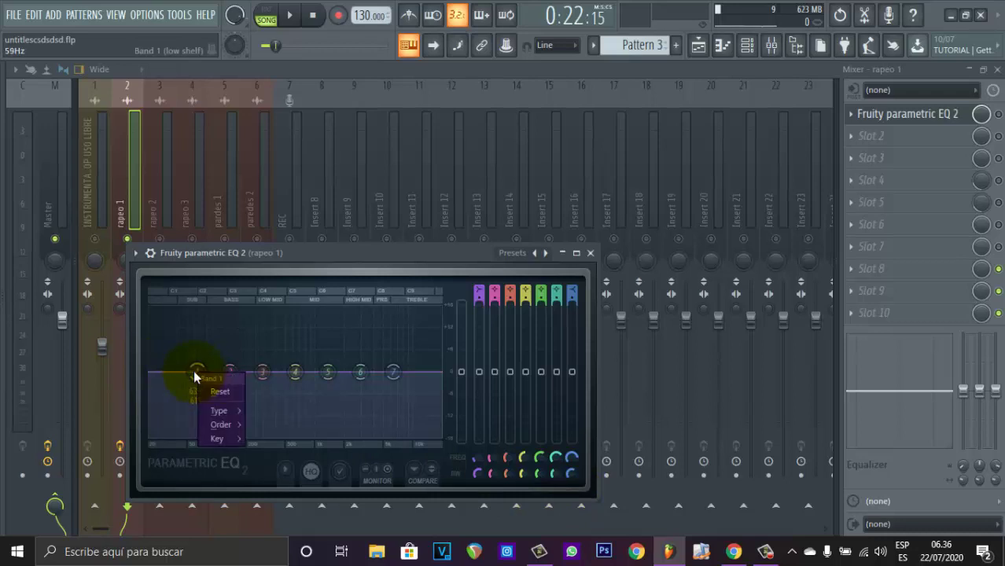
mouse_move(221, 411)
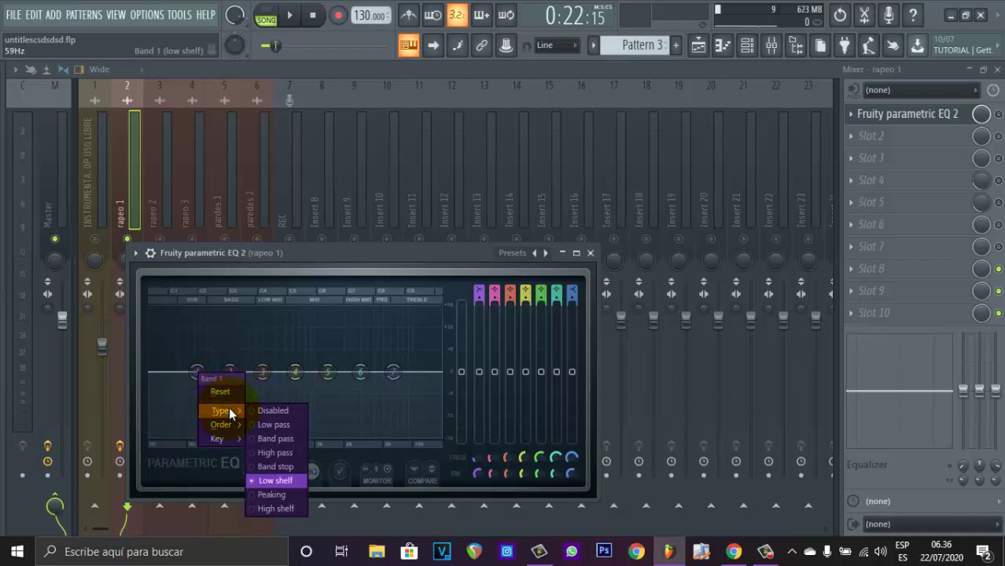
left_click(297, 455)
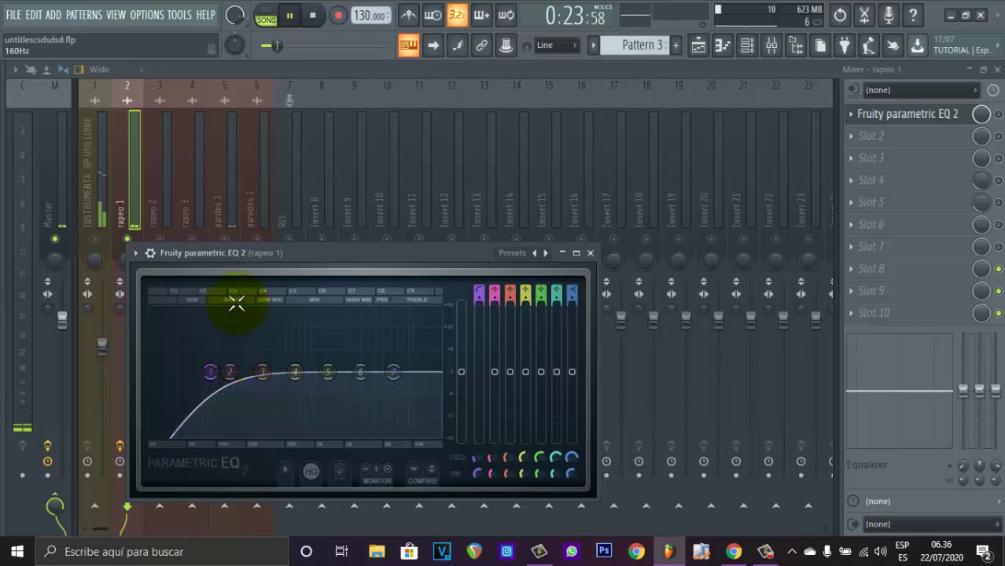
left_click(281, 47)
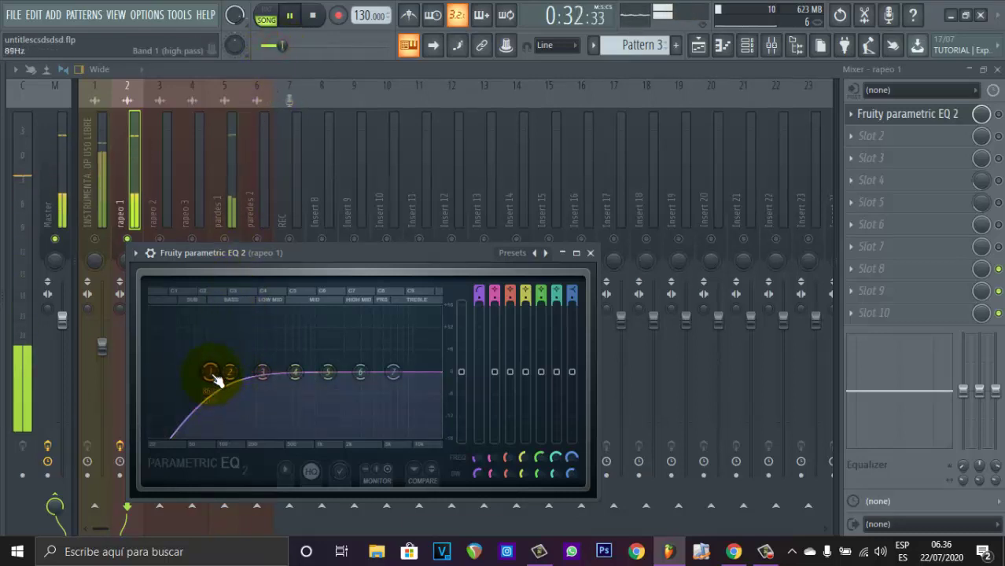
mouse_move(218, 380)
left_mouse_down()
mouse_move(128, 381)
mouse_move(221, 380)
left_mouse_up()
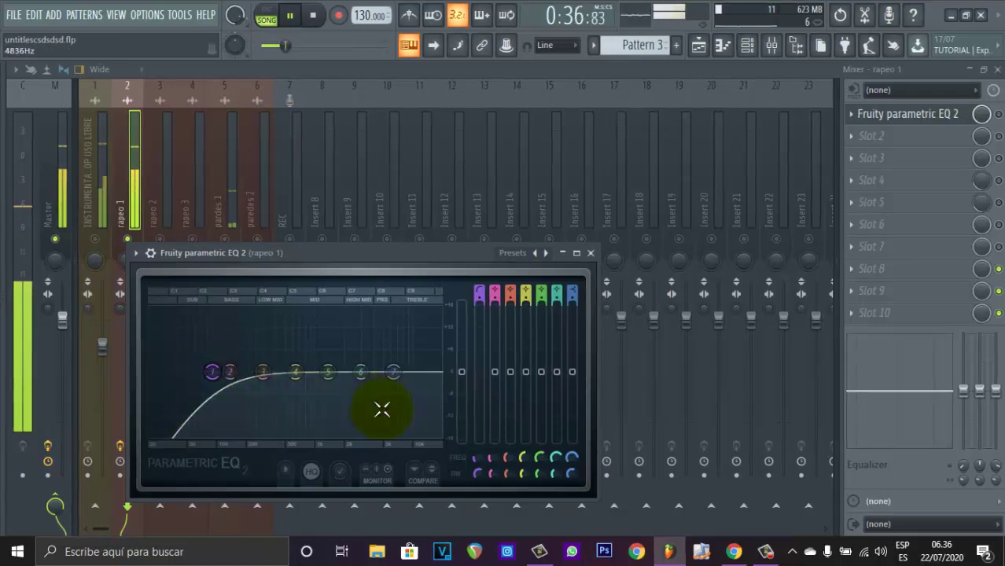
Cut the first EQ's band 7 high shelf to about -4.9 dB at 13.6 kHz during playback, then close the EQ and stop
left_click_drag(392, 372, 424, 404)
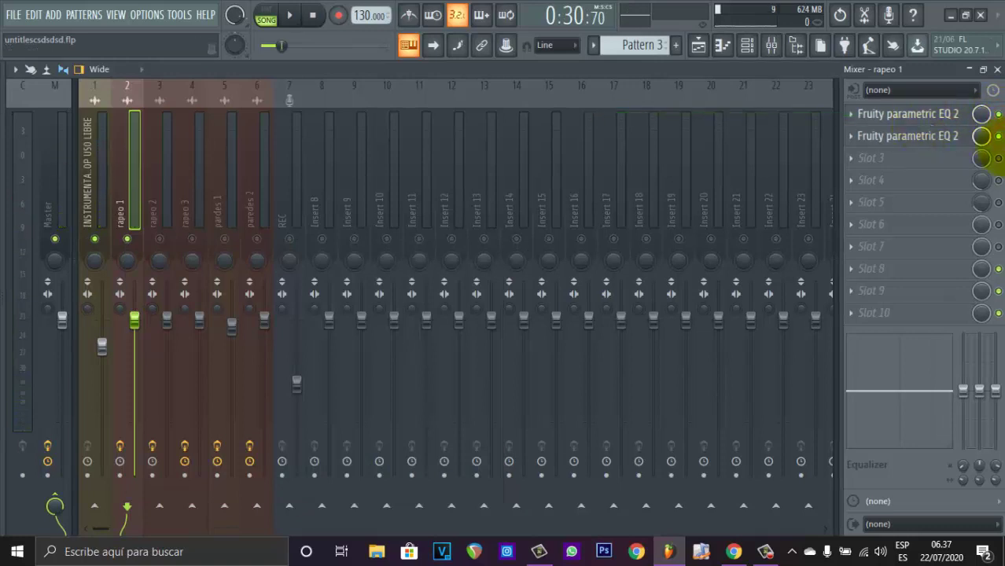
left_click(914, 114)
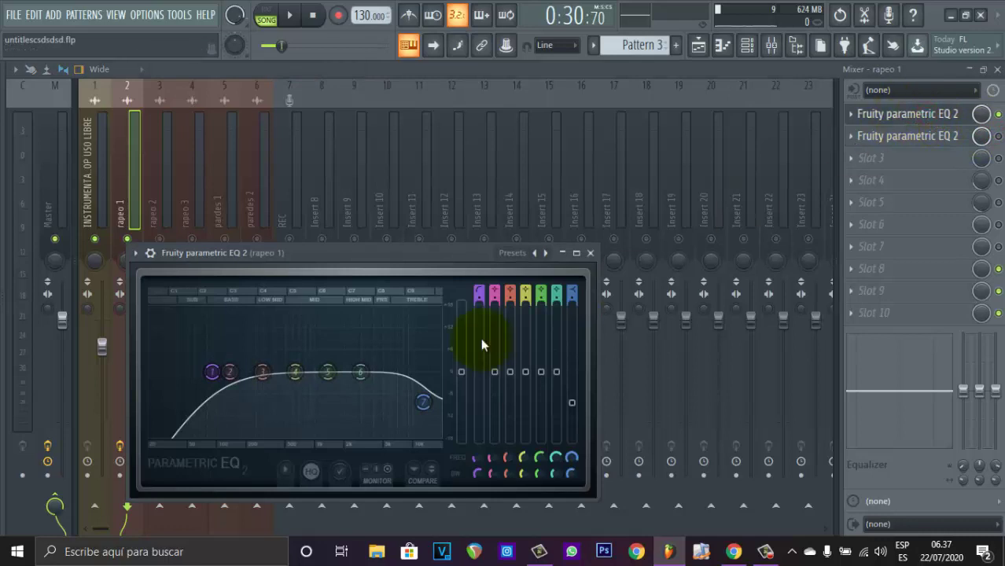
key("space")
left_click_drag(425, 402, 442, 365)
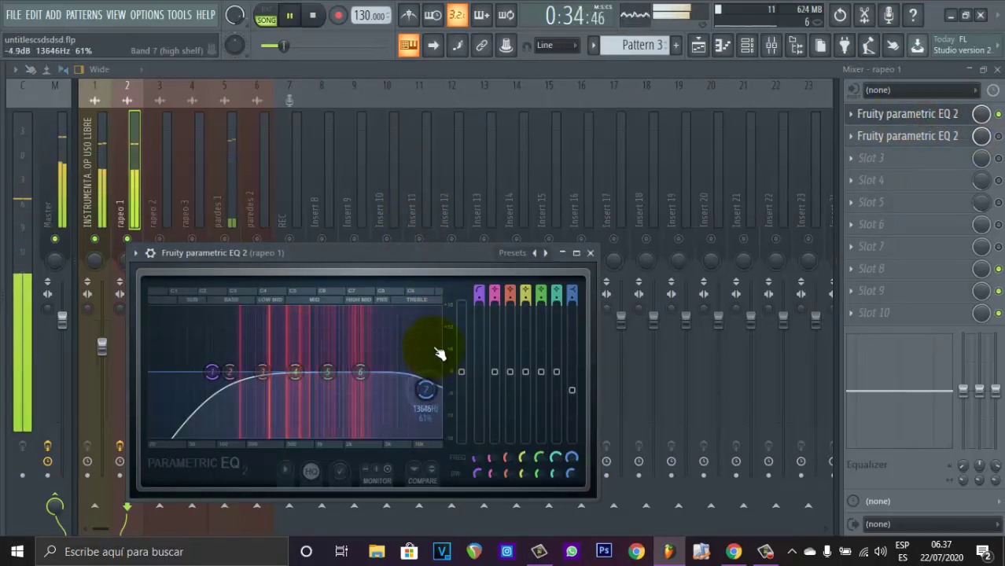
left_click(590, 252)
key("space")
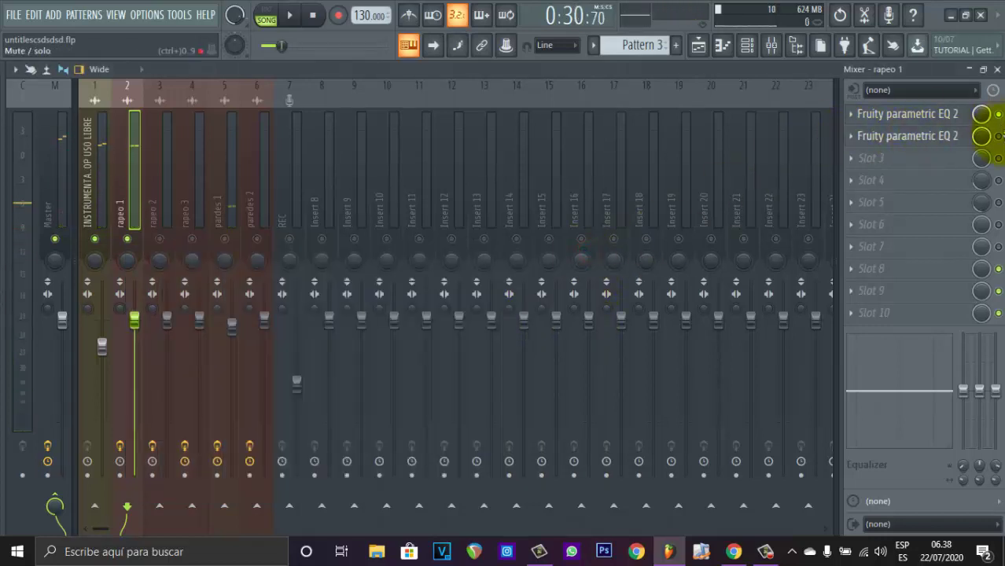
Enable the second Fruity Parametric EQ 2 on rapeo 1, check its curve and play the song with both EQs active
left_click(996, 136)
left_click(949, 141)
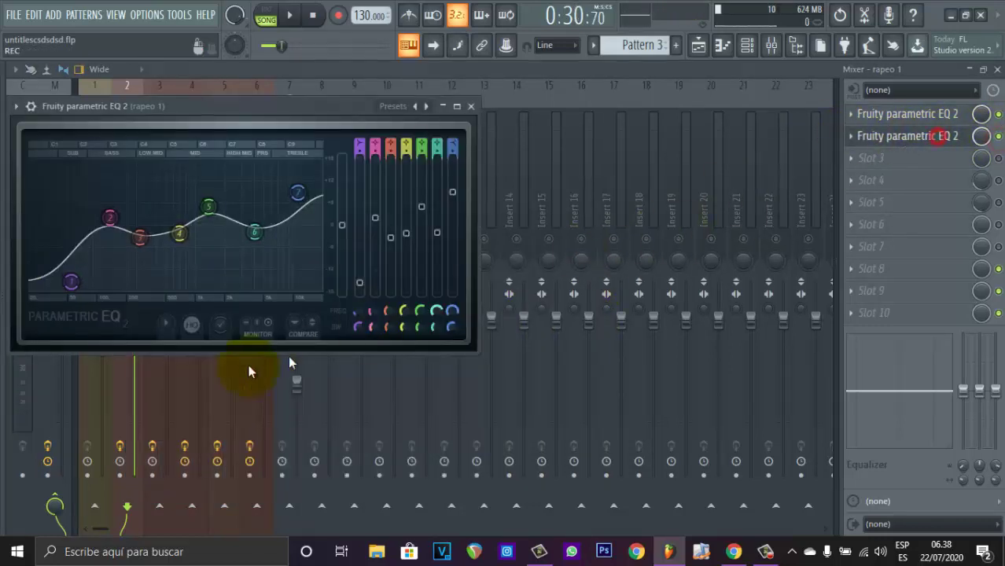
left_click(469, 106)
key("space")
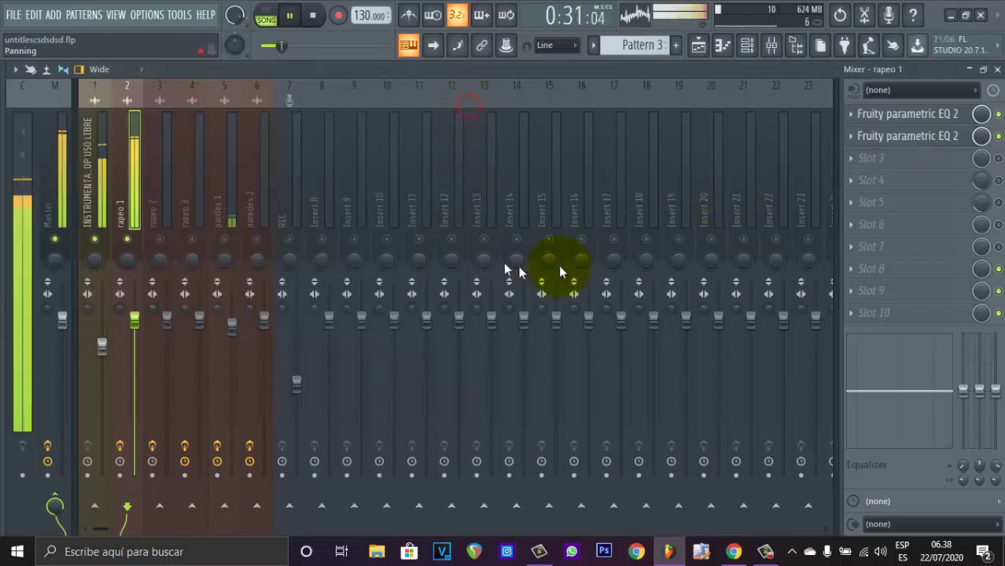
Reduce the boosts of the band 7 high shelf and the band 5 peak in the second EQ during playback
left_click(906, 136)
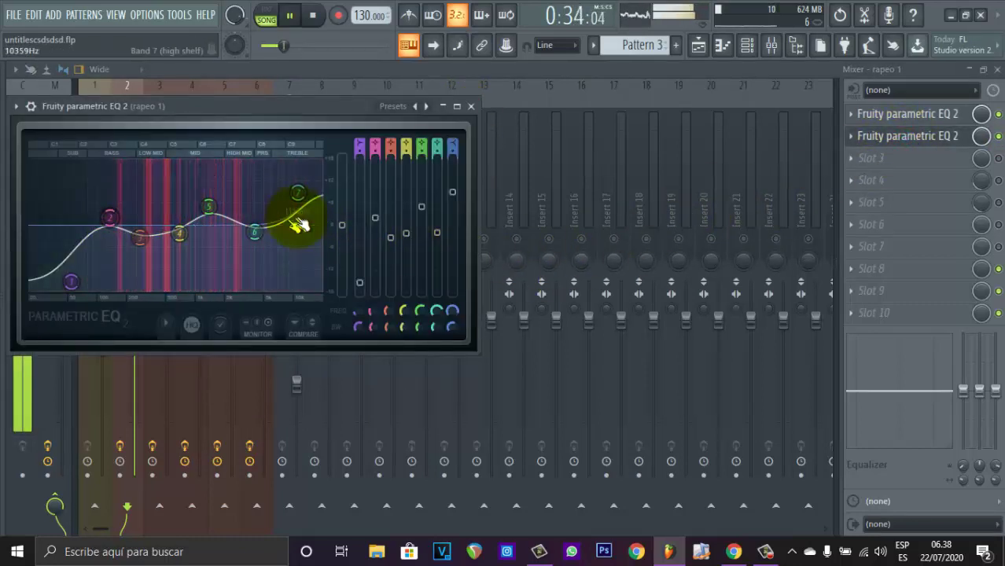
left_click_drag(299, 192, 304, 209)
left_click_drag(208, 206, 208, 214)
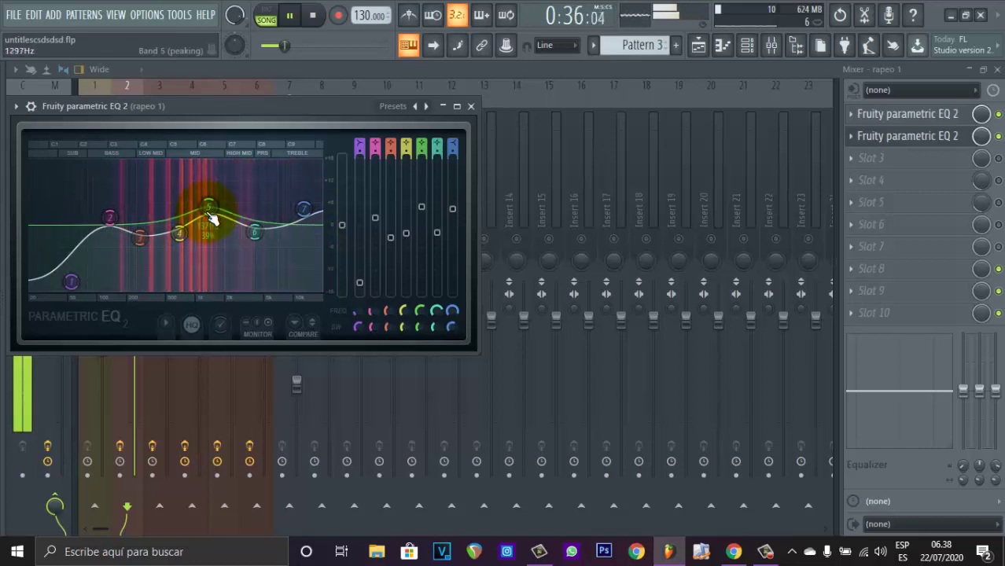
Fine-tune the second EQ during playback: move band 5 to about 1830 Hz, lower band 2, adjust bands 3 and 4, raise band 1, then close it
left_click_drag(219, 267, 220, 209)
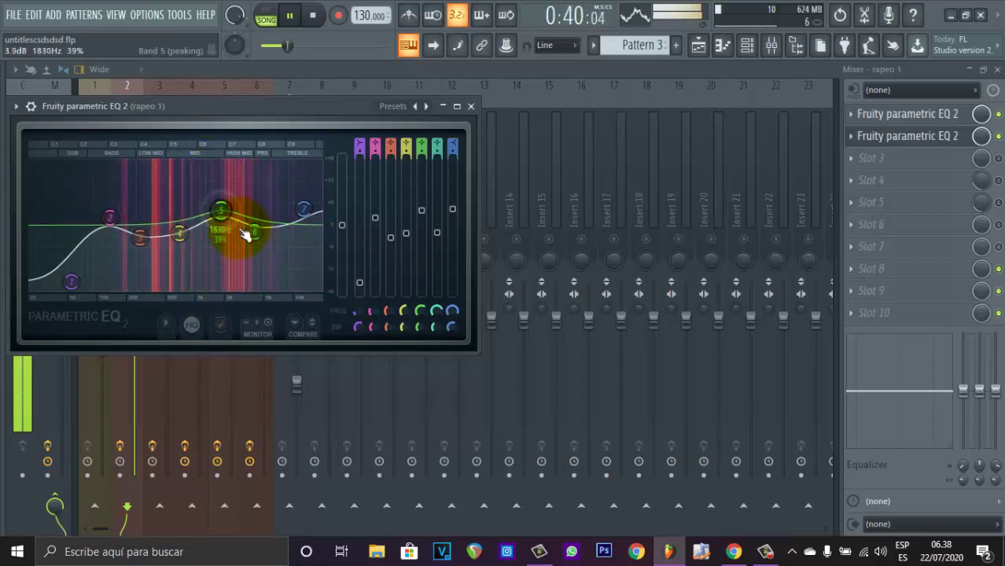
left_click_drag(116, 223, 120, 230)
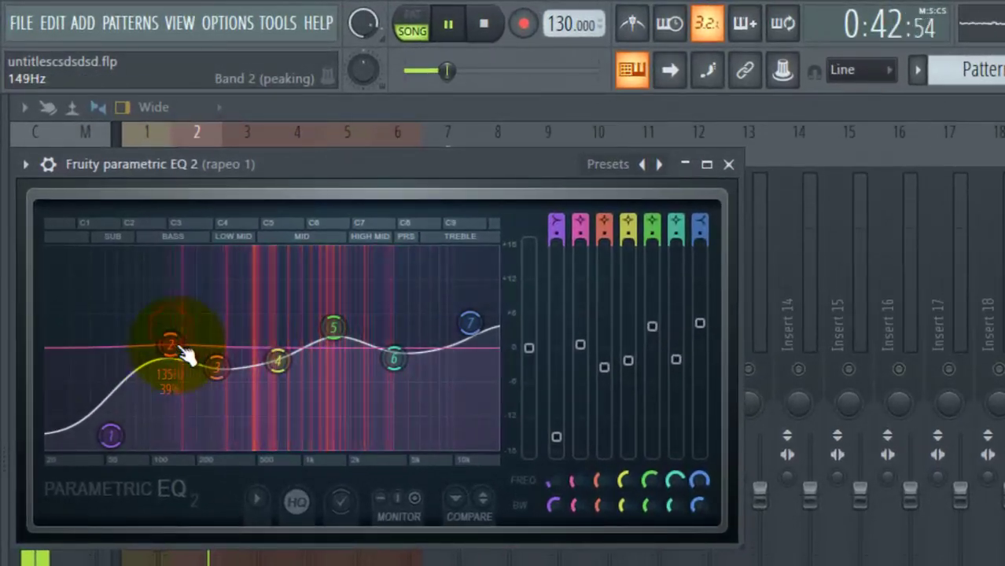
left_click_drag(187, 356, 224, 336)
left_click_drag(278, 360, 284, 368)
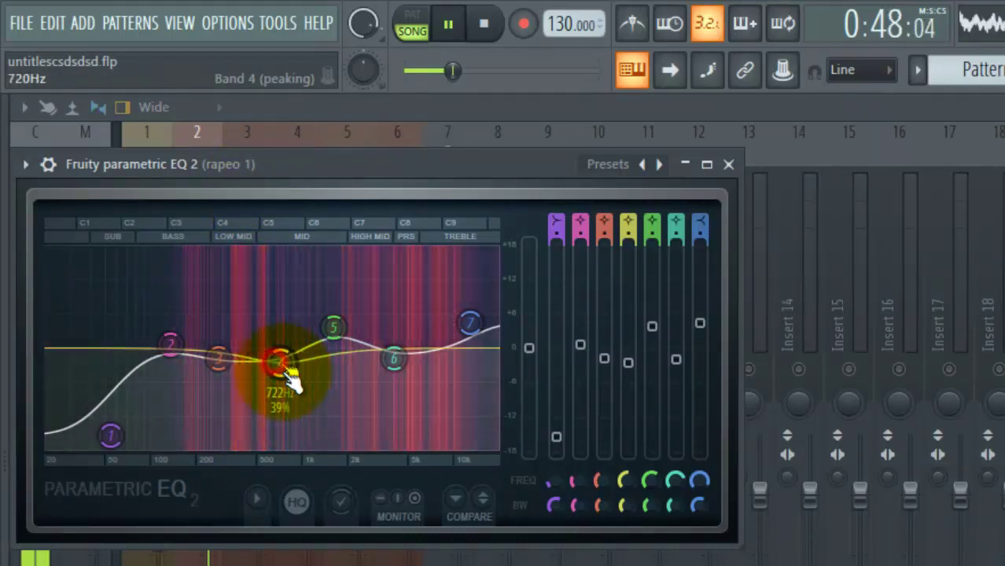
left_click_drag(110, 435, 134, 310)
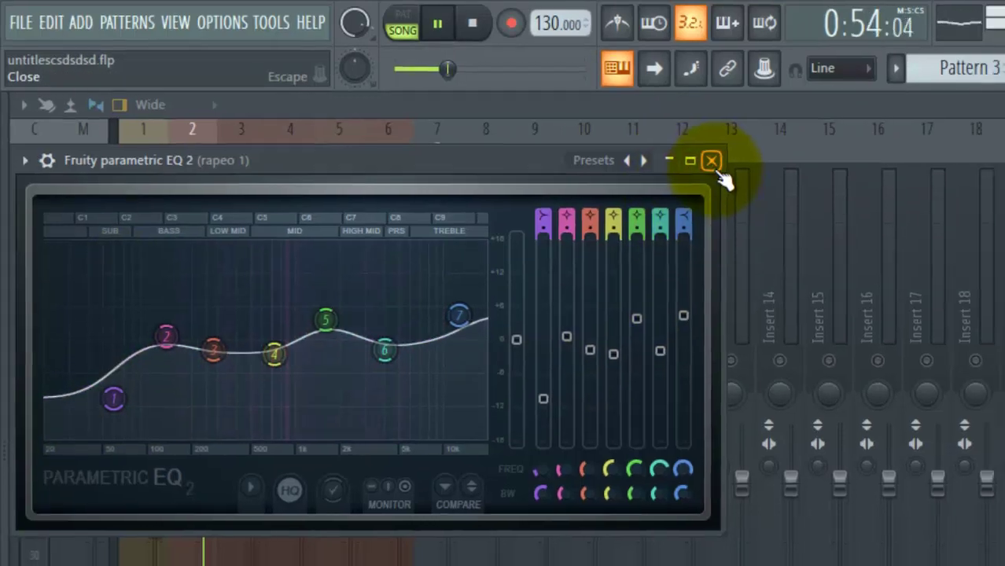
left_click(728, 164)
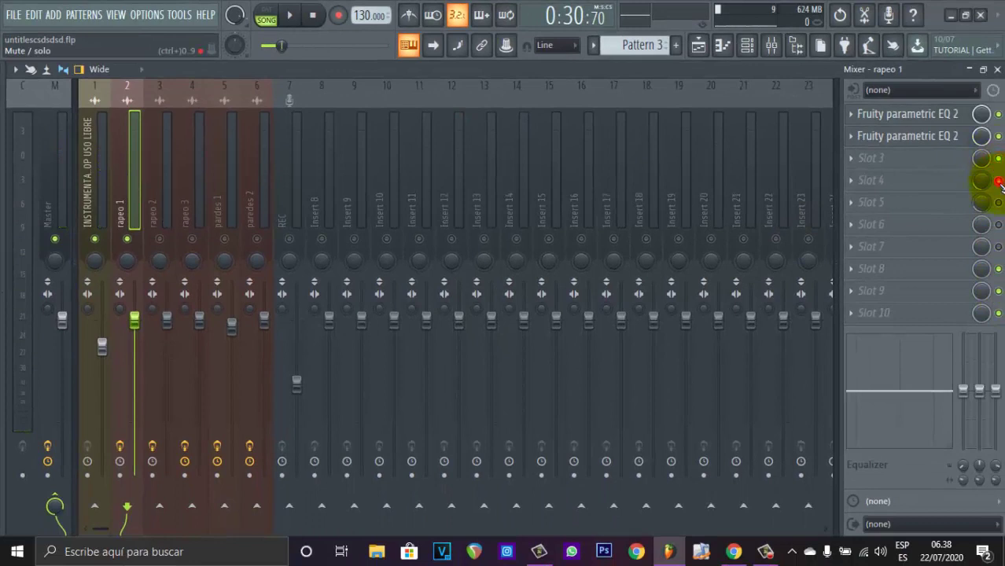
Load Fruity Delay 2 into slot 3 of rapeo 1, reposition its window and browse its presets back to Default
left_click(896, 159)
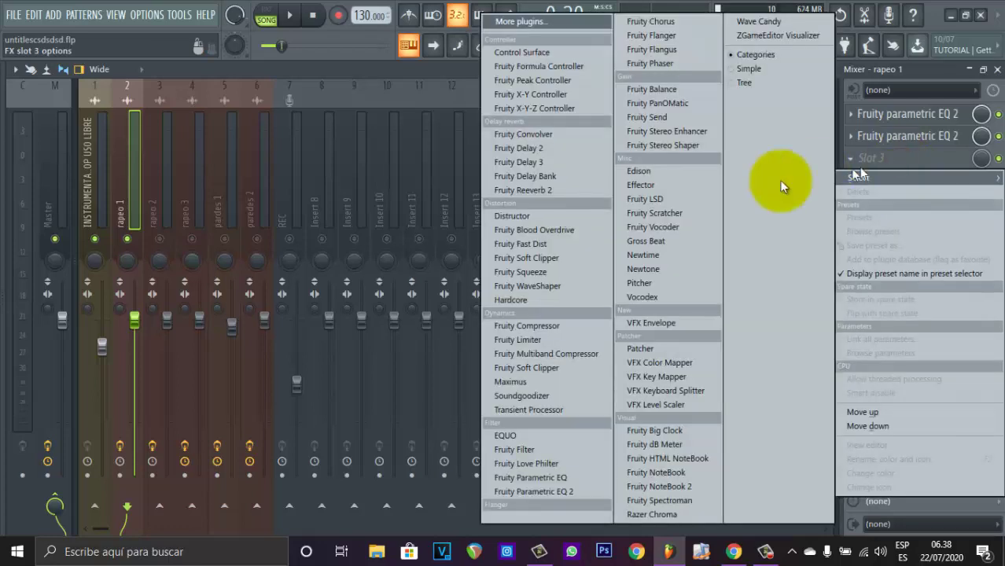
left_click(566, 148)
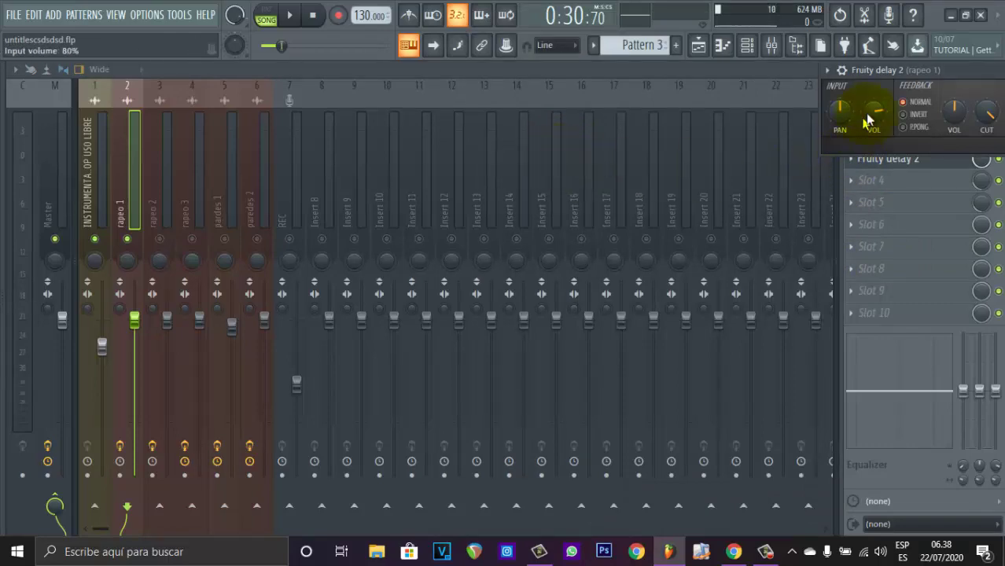
left_click_drag(904, 68, 293, 115)
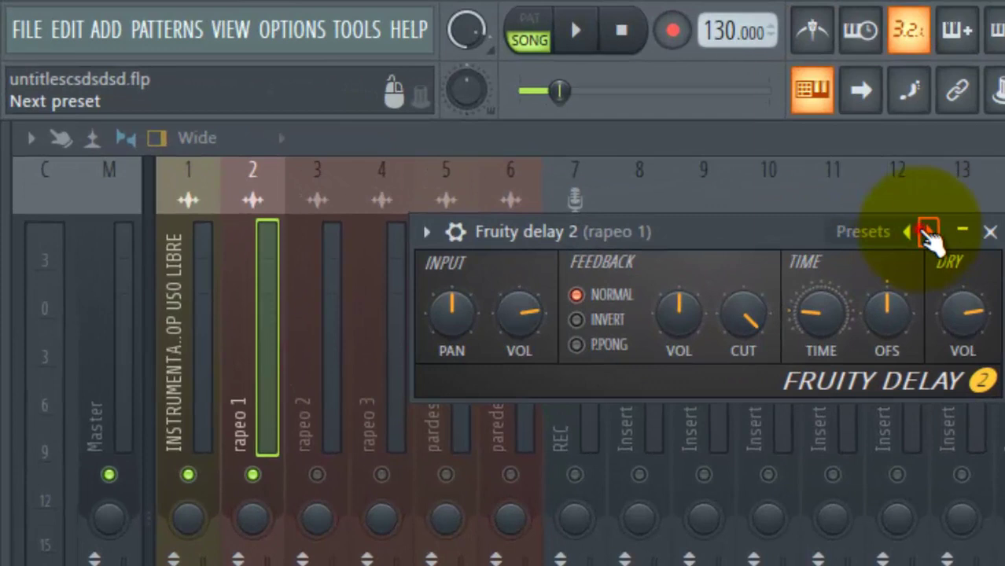
left_click(679, 170)
left_click(679, 170)
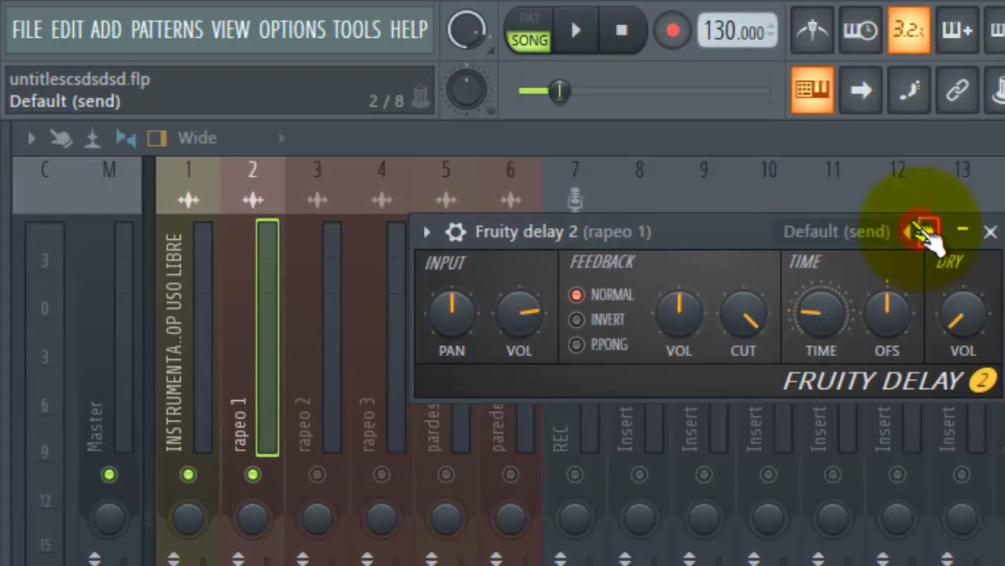
left_click(911, 233)
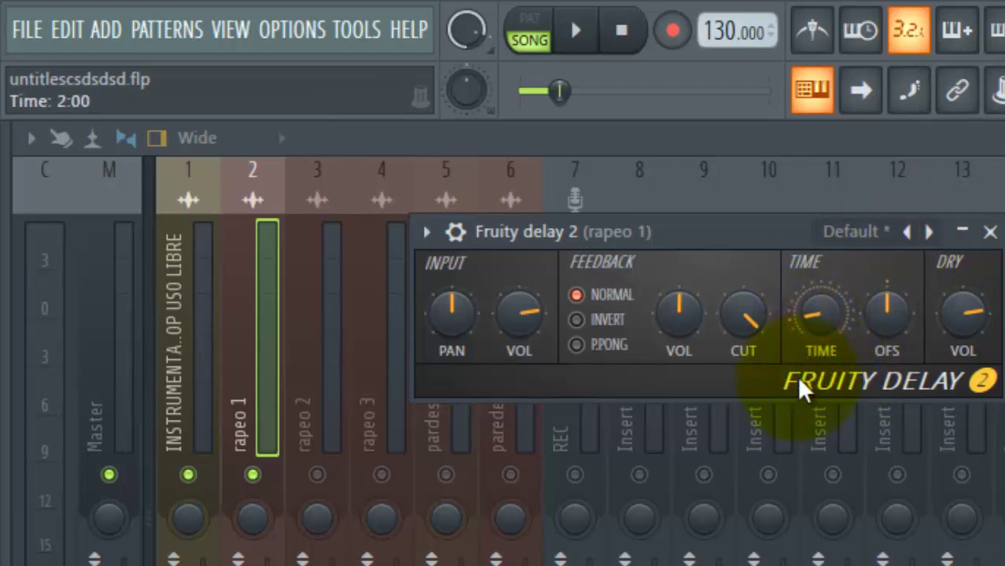
Shorten the delay time, set its stereo offset to 114.5 ms left and reduce the input volume to 22%
left_click_drag(798, 408, 797, 411)
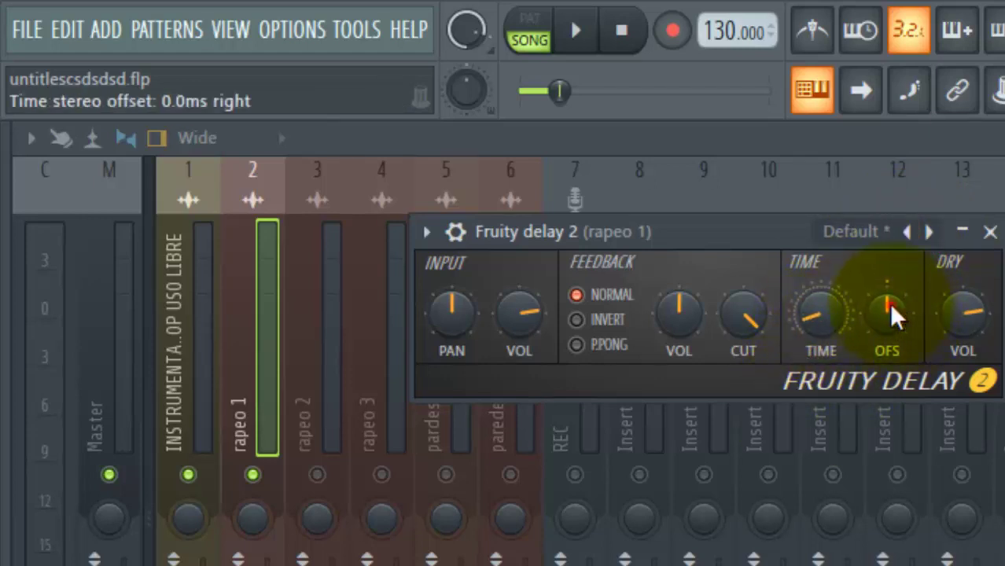
left_click_drag(891, 312, 700, 564)
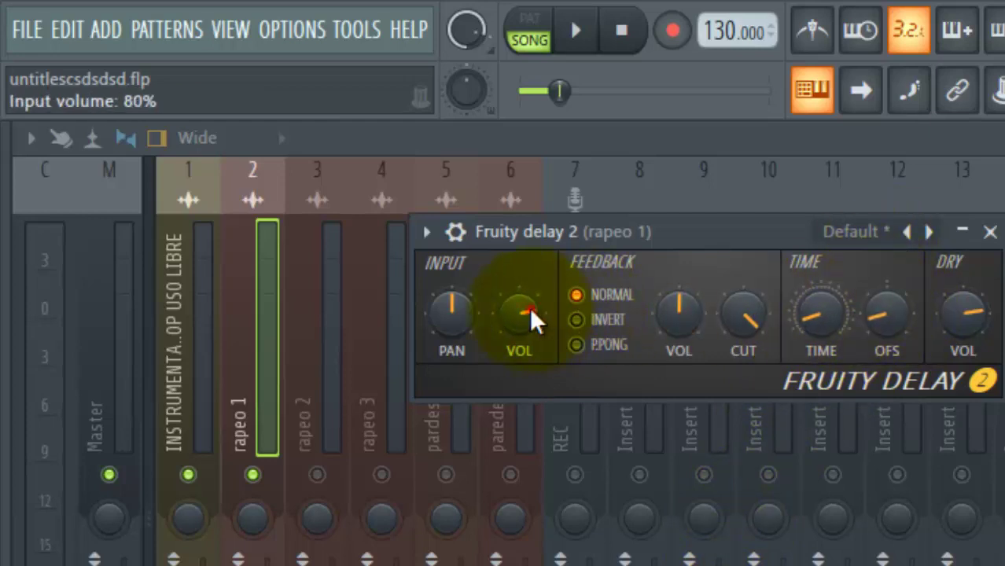
left_click_drag(529, 306, 438, 412)
During playback, switch the delay feedback to ping pong, raise the input volume slightly and set the cutoff to 84%, then close the delay and stop
left_click(582, 39)
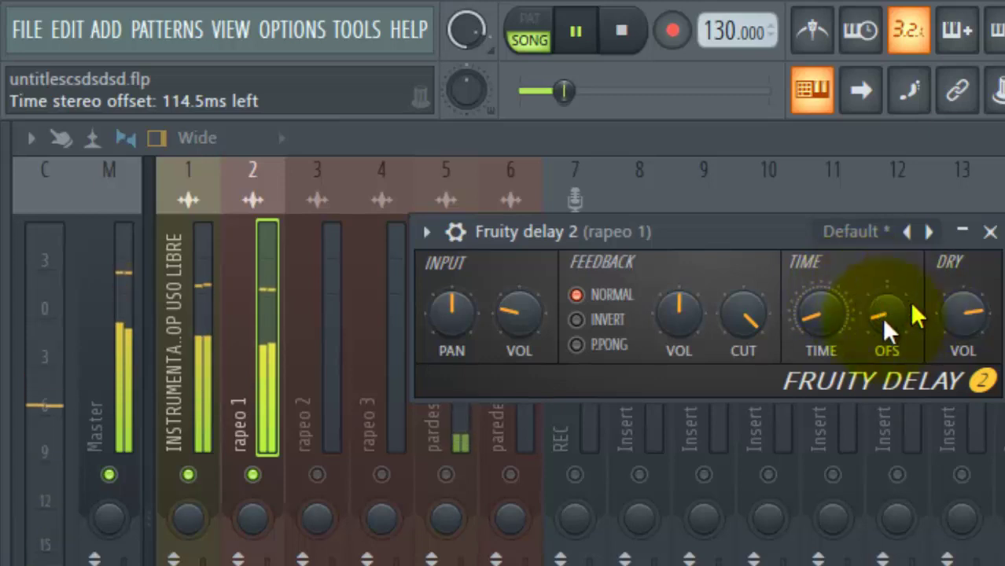
left_click(598, 345)
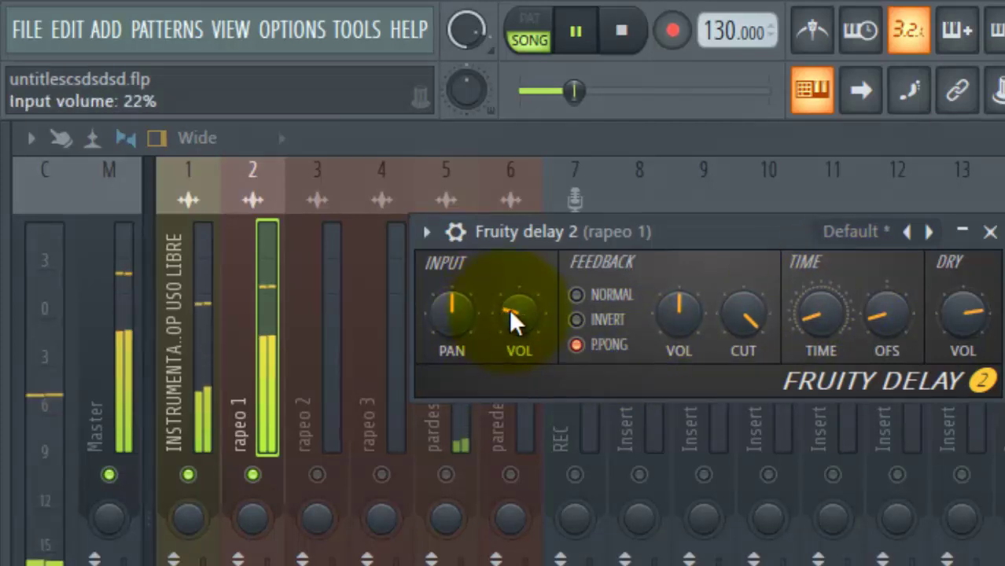
mouse_move(508, 314)
left_mouse_down()
mouse_move(509, 283)
mouse_move(498, 326)
left_mouse_up()
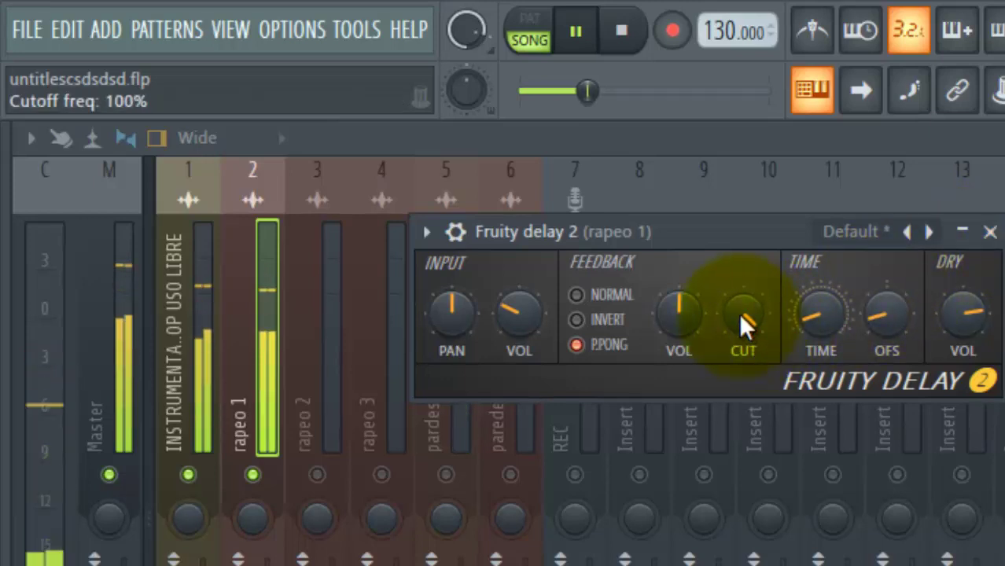
left_click_drag(738, 312, 726, 349)
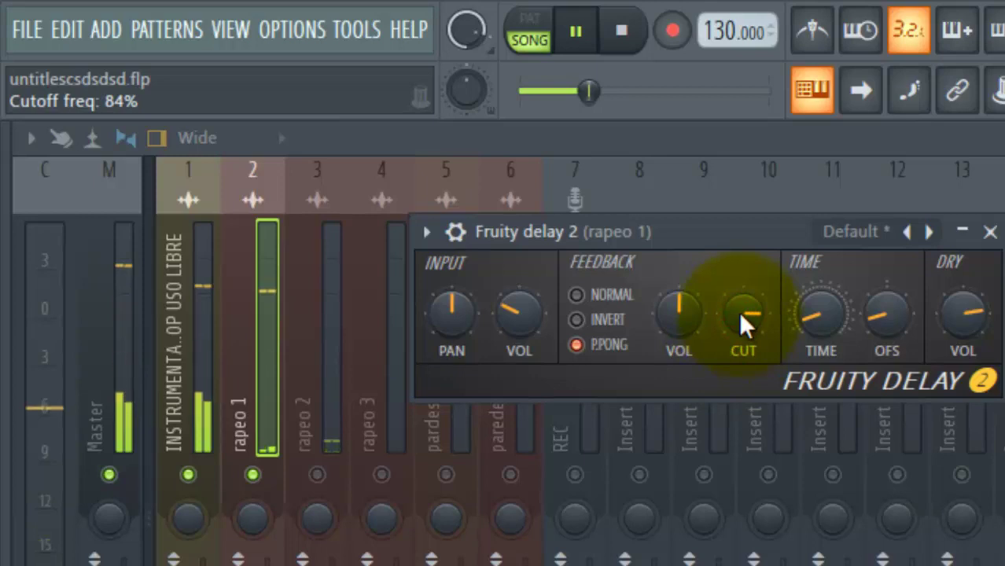
left_click(989, 232)
key("space")
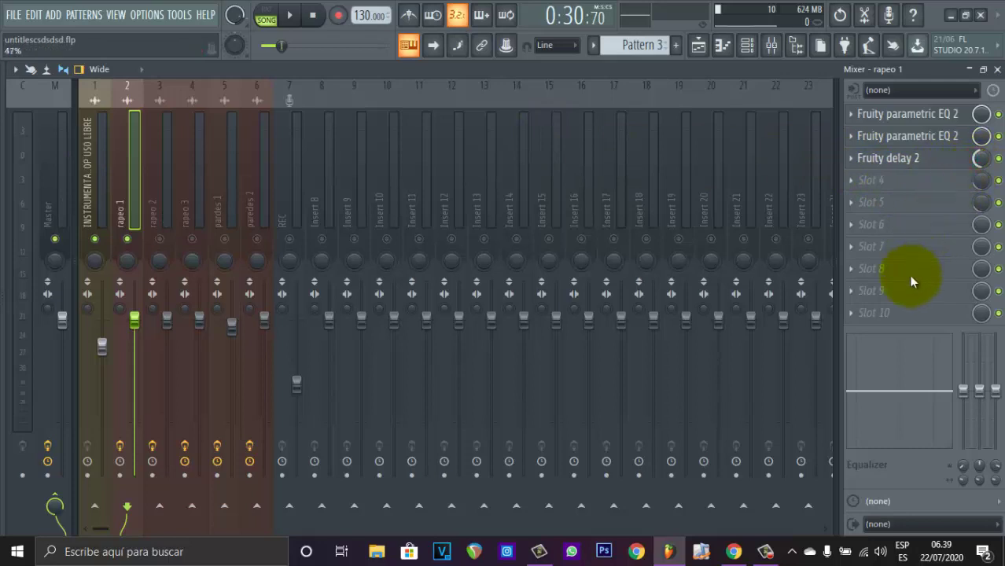
Load Fruity Reeverb 2 into slot 4 of rapeo 1 and choose its Default preset
left_click(864, 180)
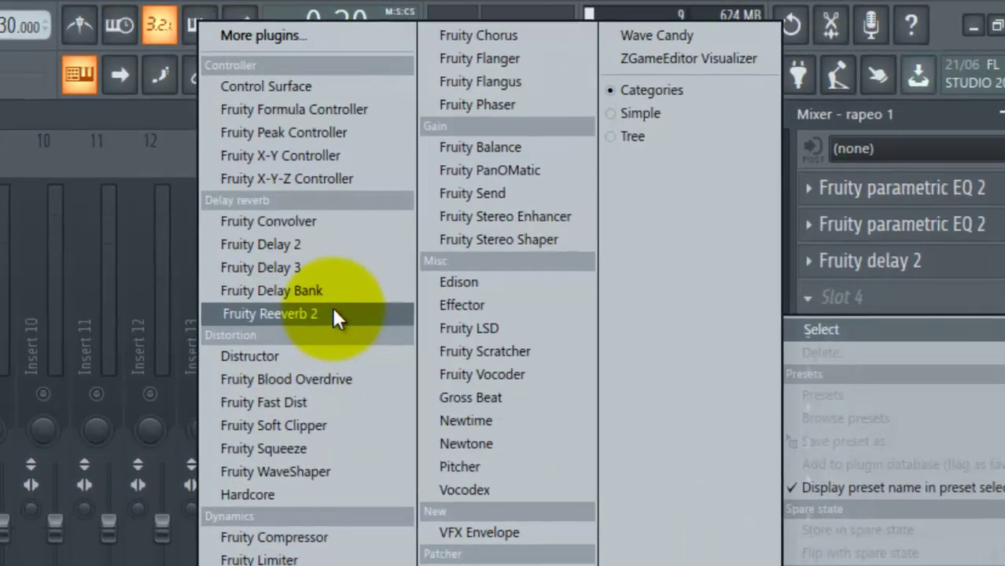
left_click(281, 311)
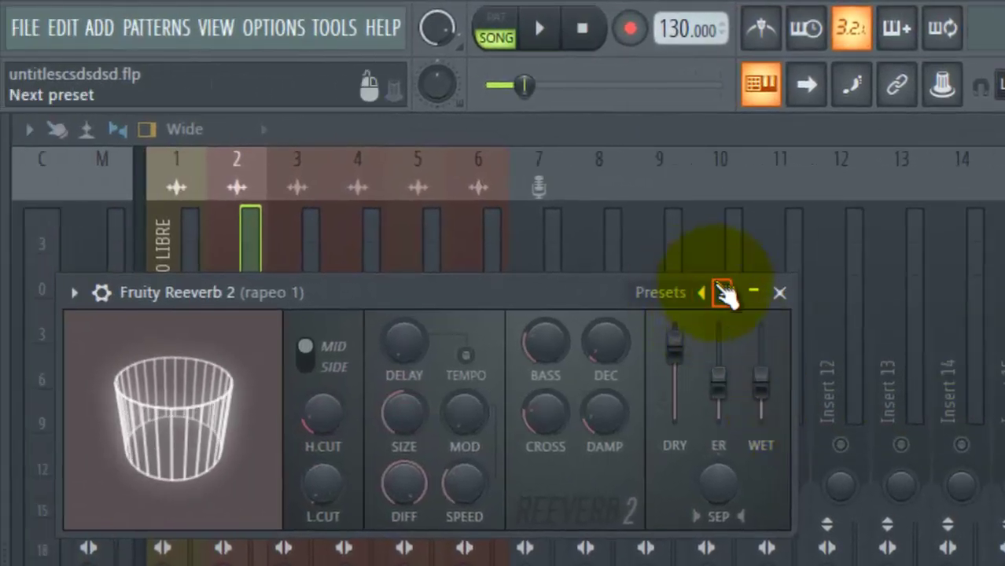
left_click(722, 292)
left_click(722, 294)
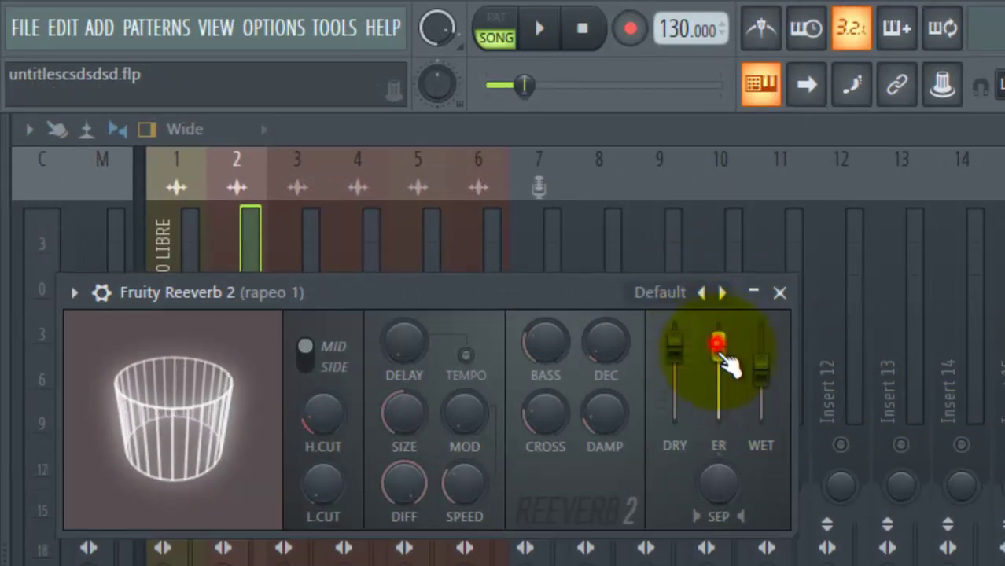
Lower the reverb's early reflection, wet and dry levels, then close Fruity Reeverb 2
left_click_drag(727, 358, 731, 481)
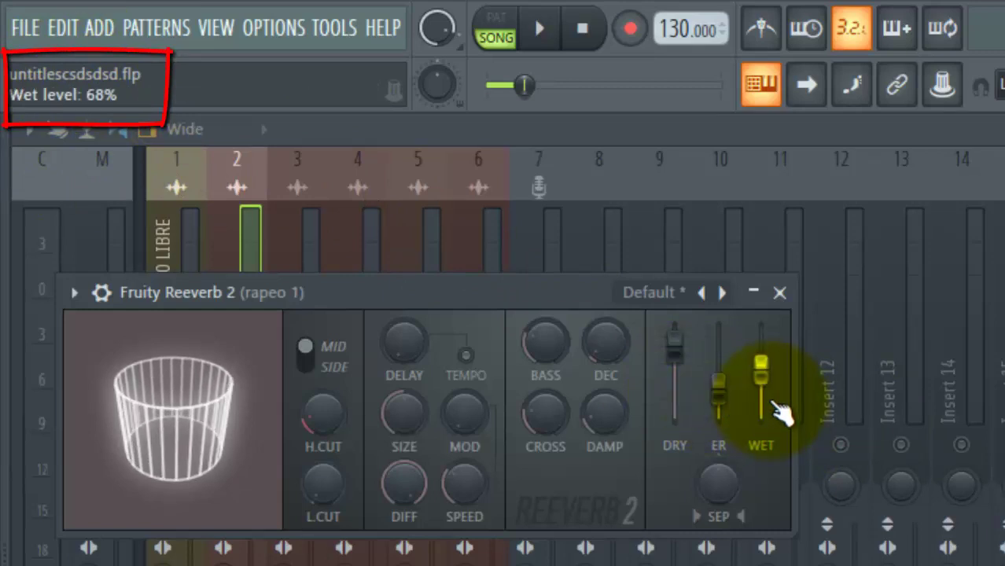
left_click_drag(775, 391, 768, 441)
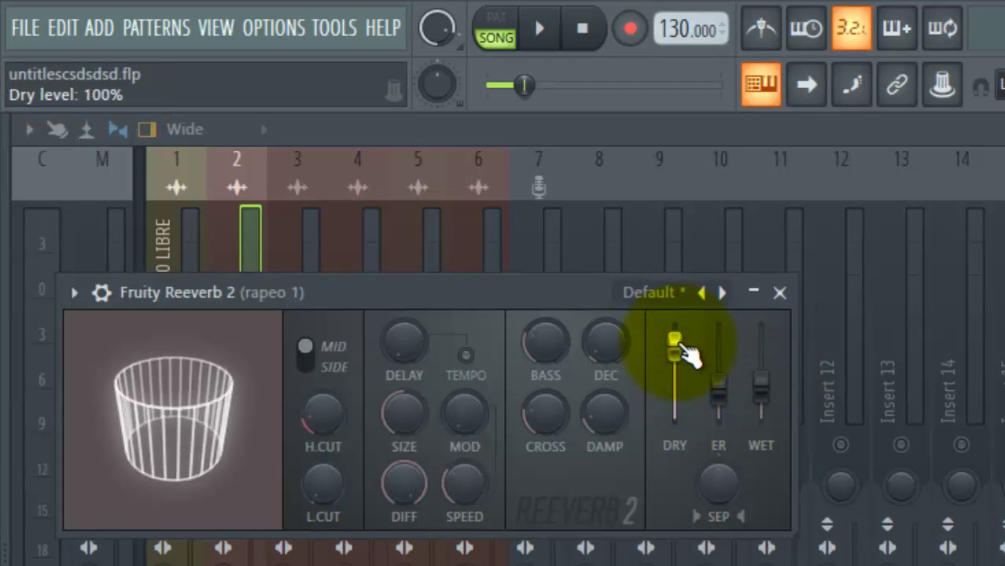
left_click_drag(686, 352, 689, 399)
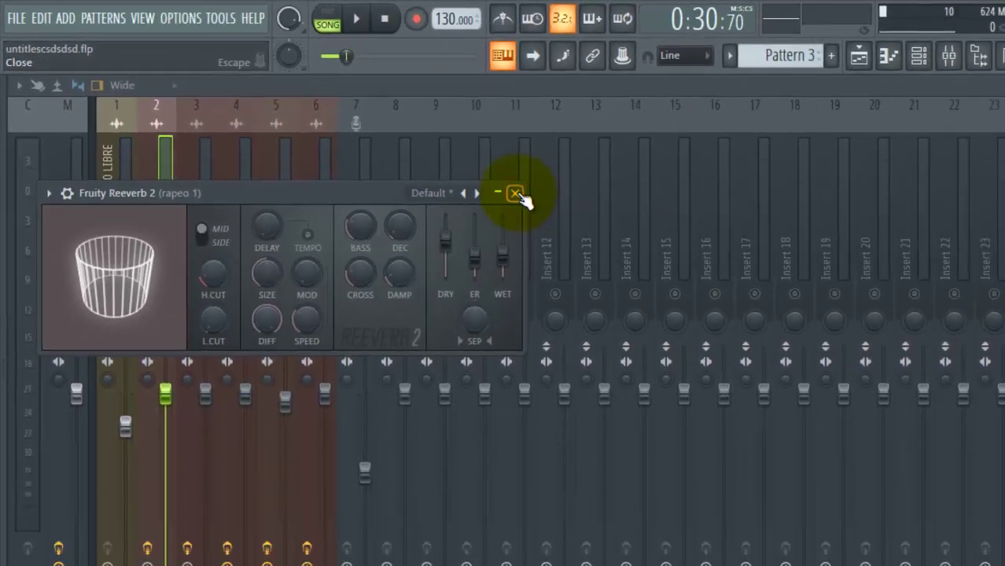
left_click(515, 194)
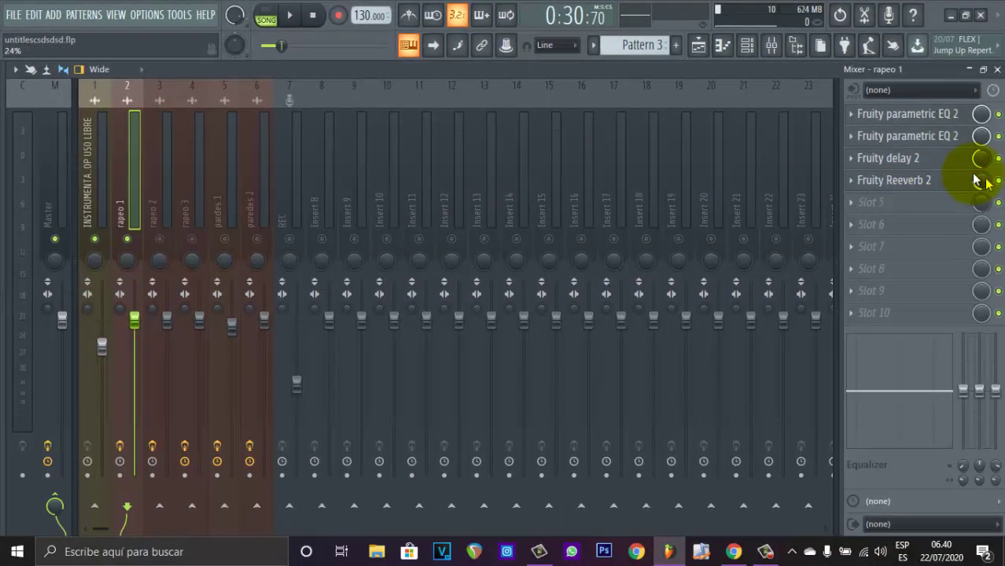
Play with rapeo 1 soloed to adjust the reverb's mix level, then stop and unmute the instrumental track
key("space")
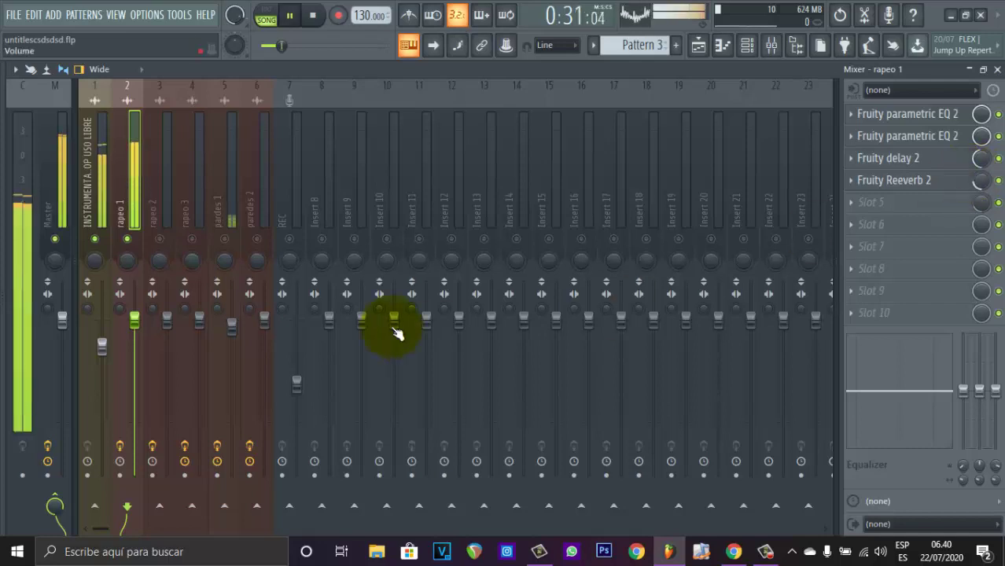
right_click(127, 240)
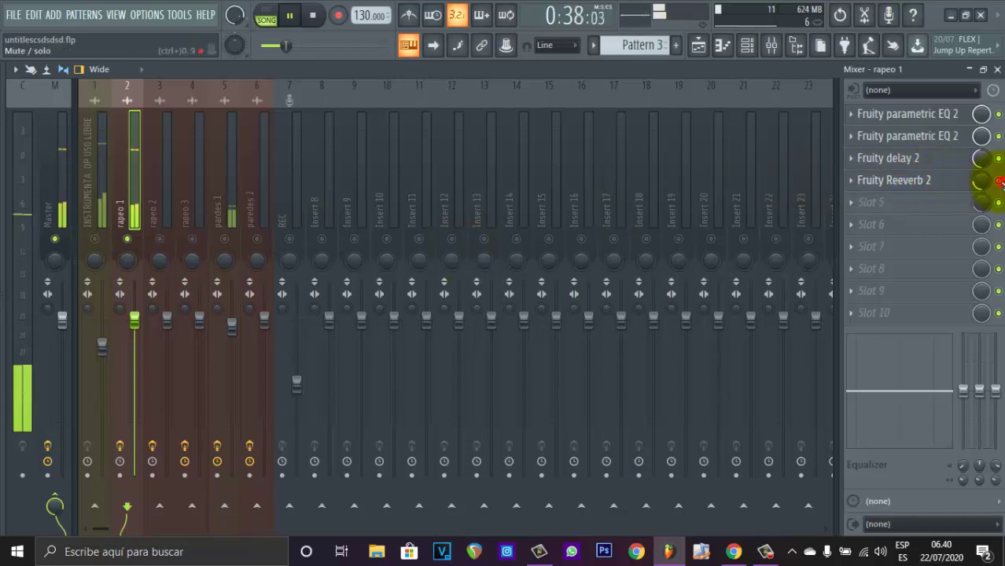
scroll(977, 183, "up", 3)
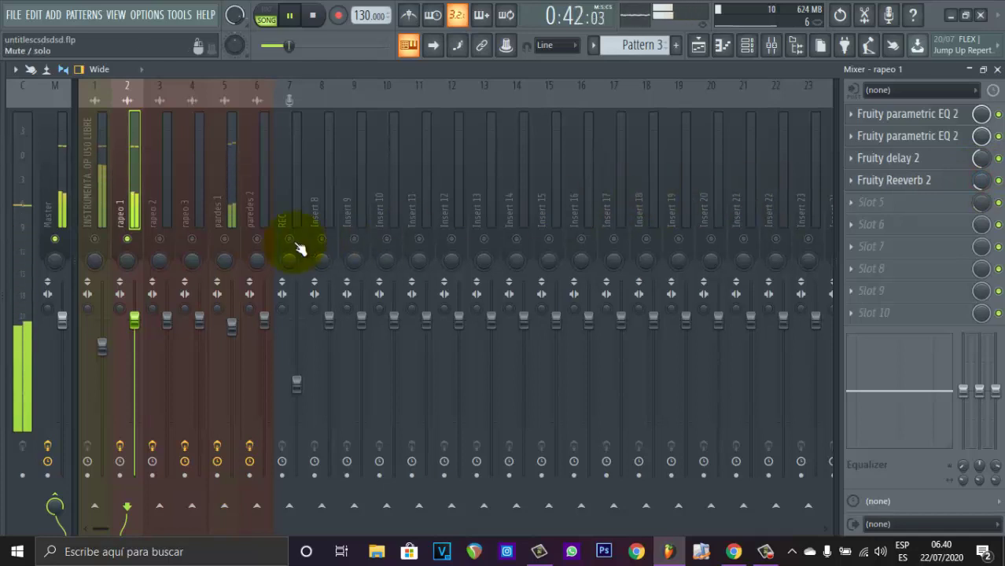
key("space")
left_click(94, 239)
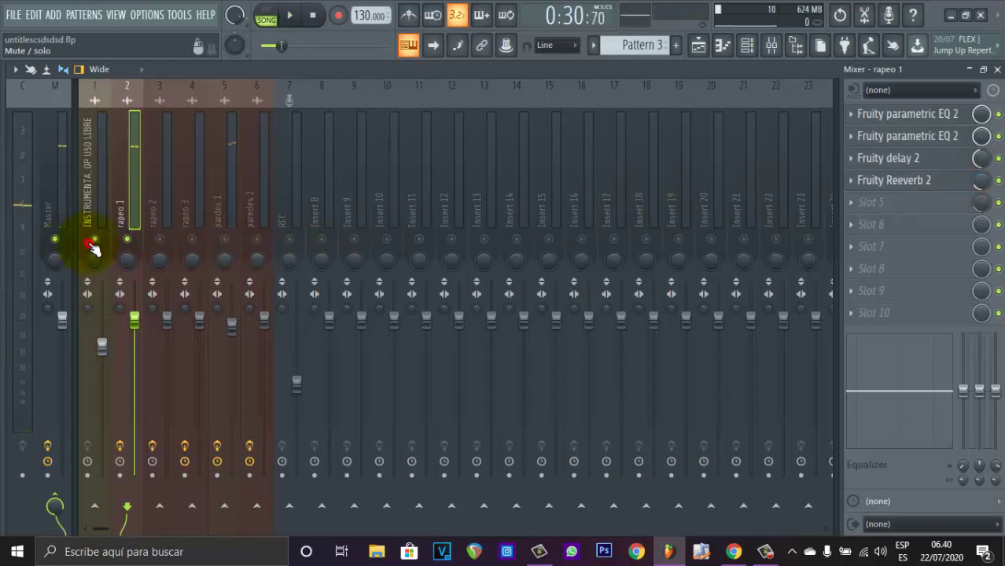
Load the SPITFISH de-esser into slot 5 of rapeo 1 from the full effect plugin list
left_click(885, 203)
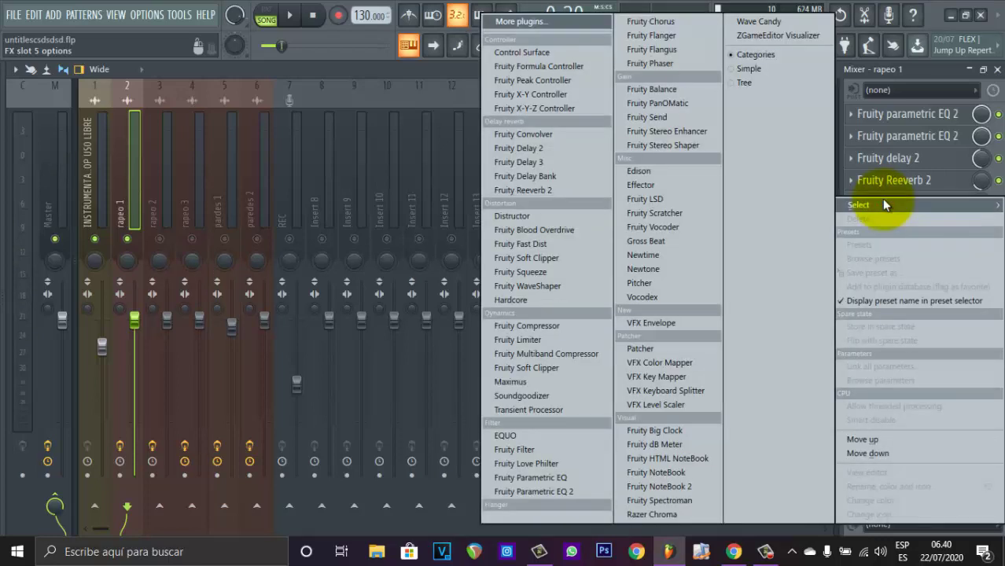
left_click(554, 22)
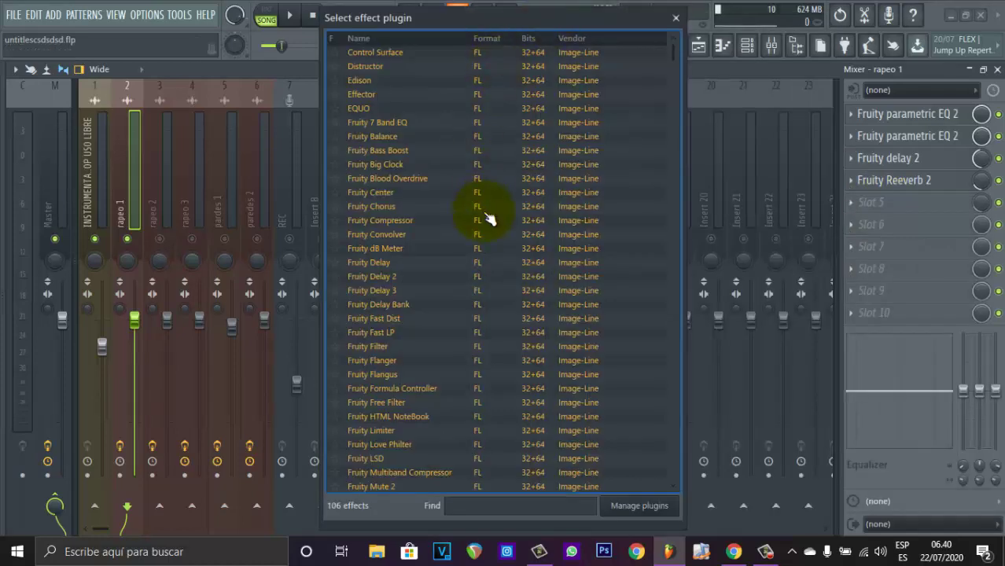
scroll(460, 236, "down", 20)
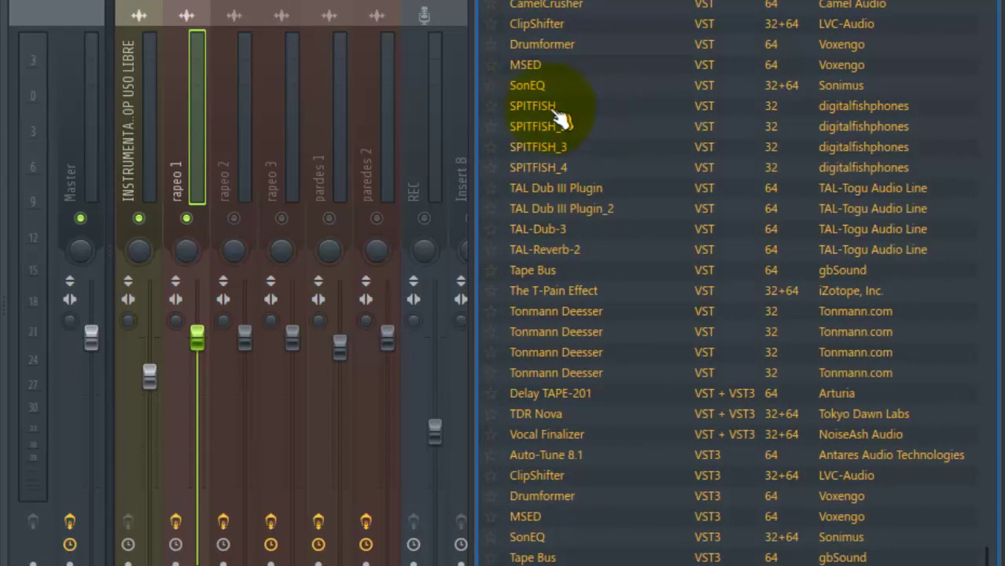
left_click(550, 107)
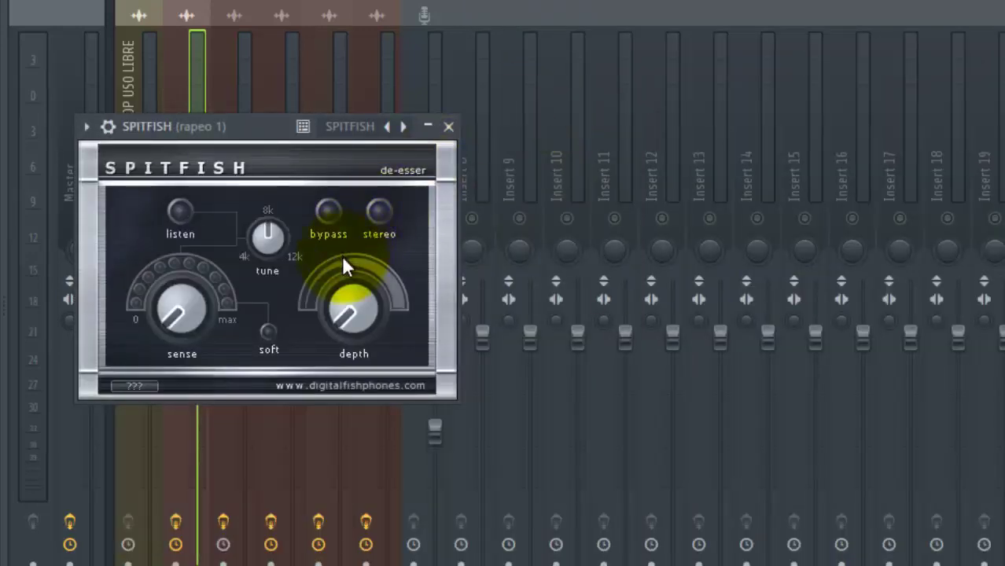
Raise the SPITFISH depth and sense amounts to slightly past their midpoints
left_click(346, 310)
left_click_drag(351, 311, 373, 221)
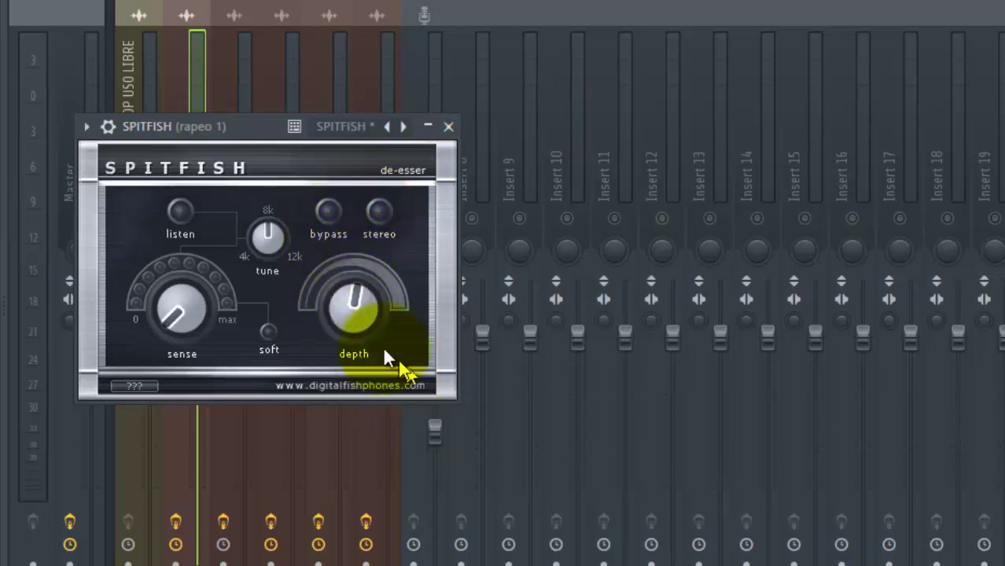
left_click(367, 316)
left_click_drag(388, 317, 383, 262)
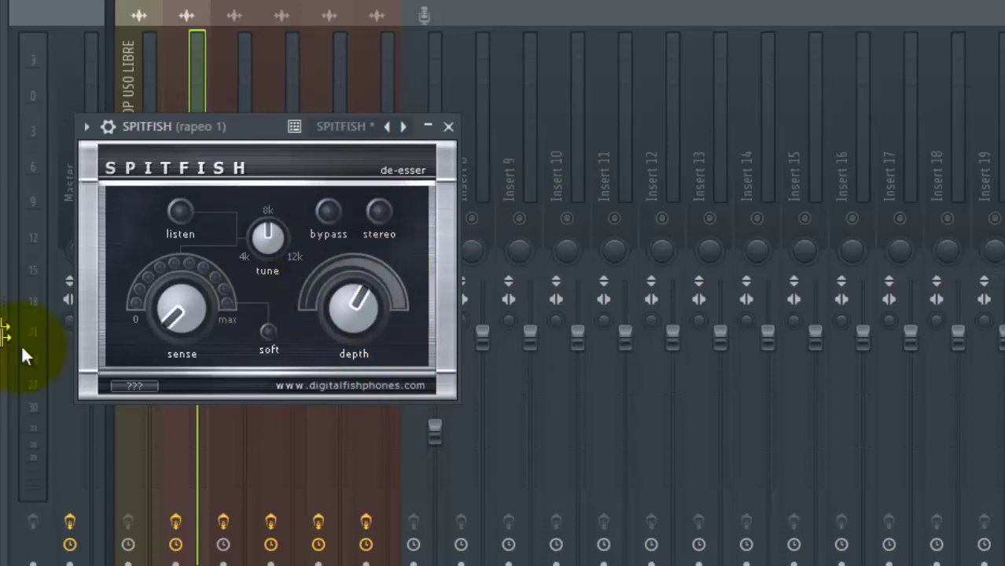
left_click(181, 313)
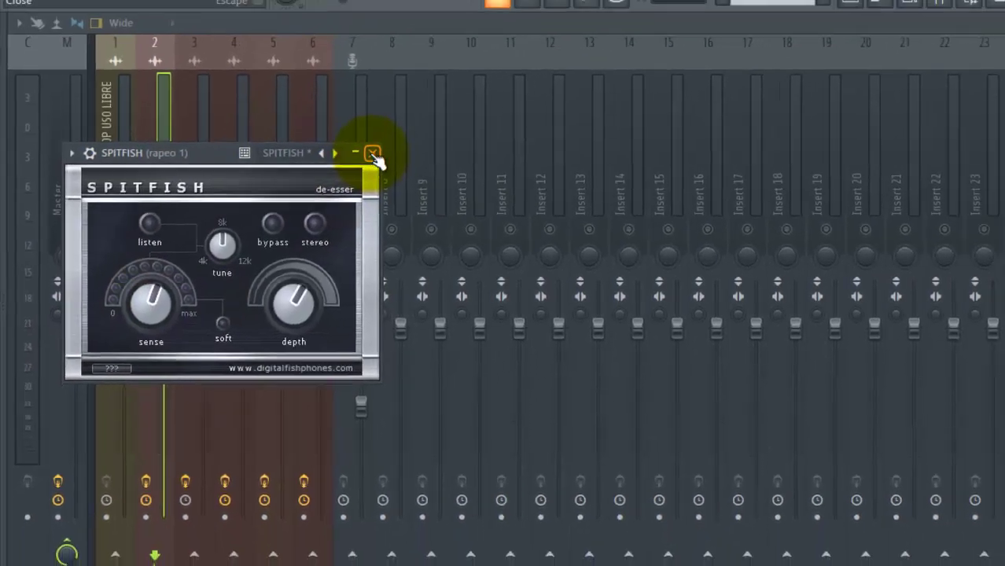
Close SPITFISH and play the song with the instrumental muted to listen to the de-essed rapeo 1 vocal
left_click(448, 127)
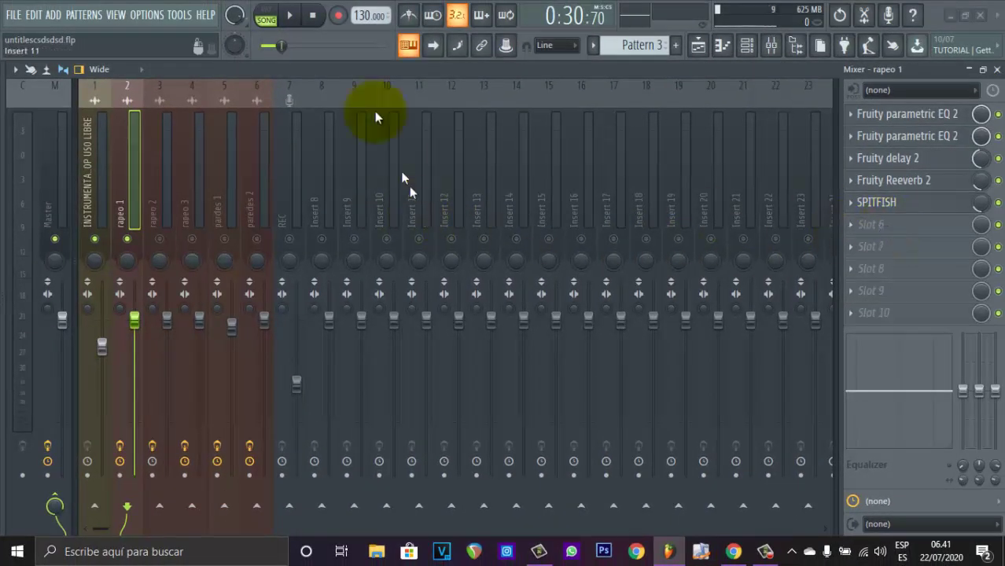
left_click(289, 15)
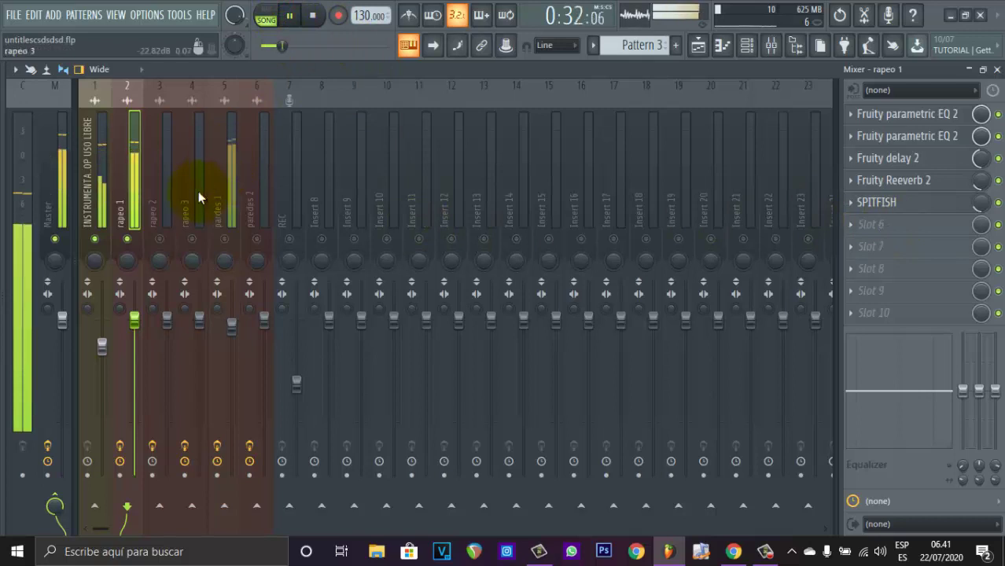
left_click(97, 241)
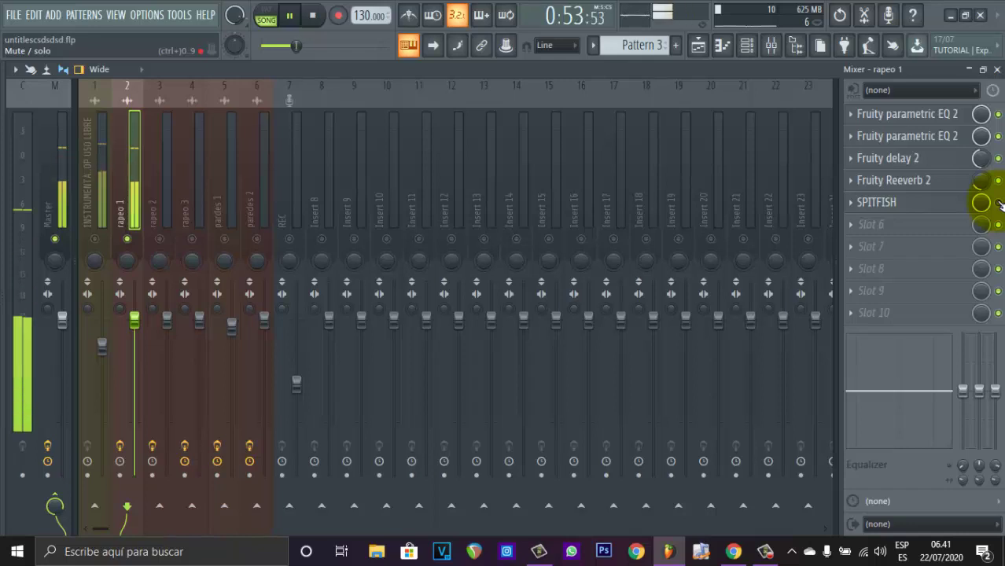
key("space")
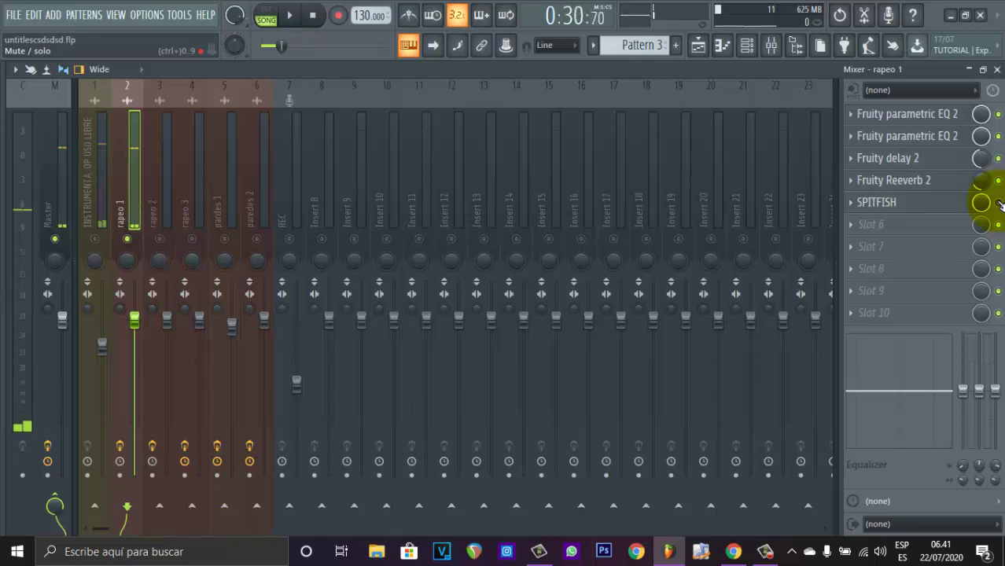
Replay the same rapeo 1 passage to judge the SPITFISH effect, then stop and unmute the instrumental
key("space")
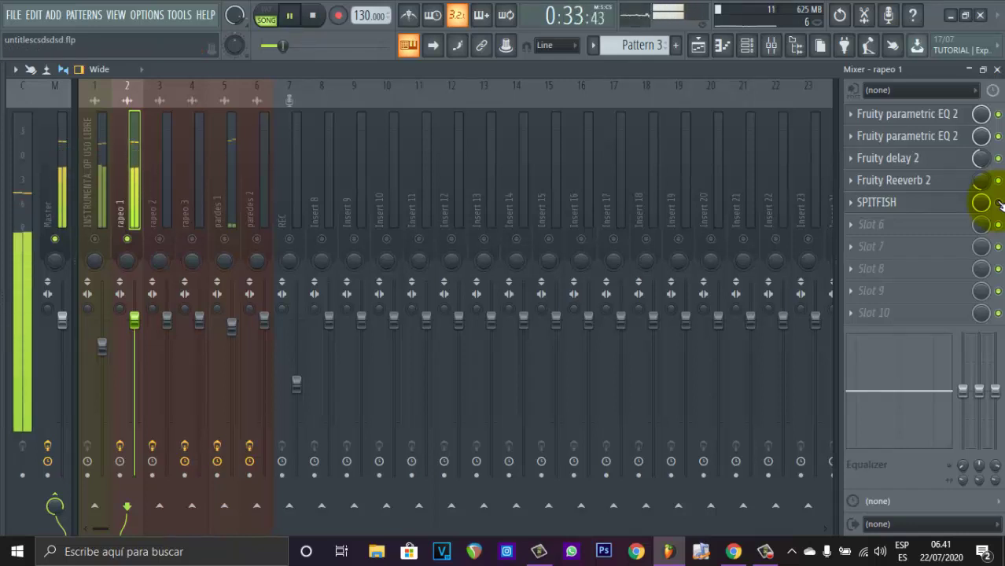
key("space")
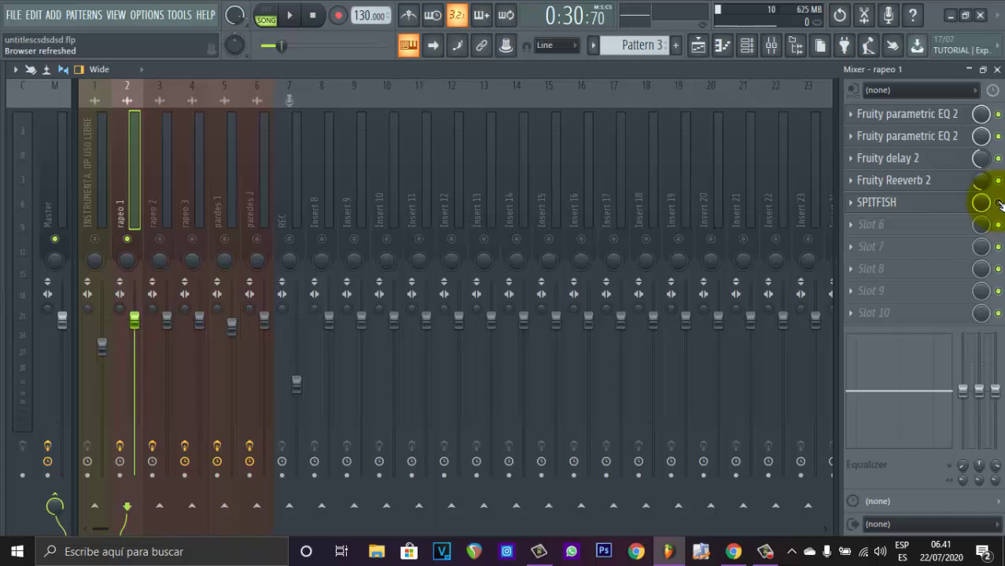
key("space")
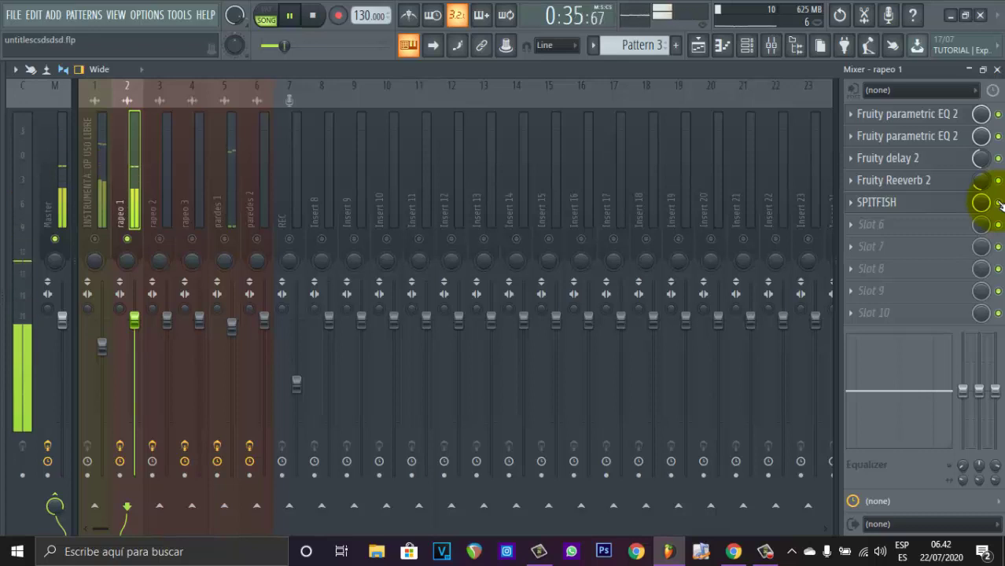
key("space")
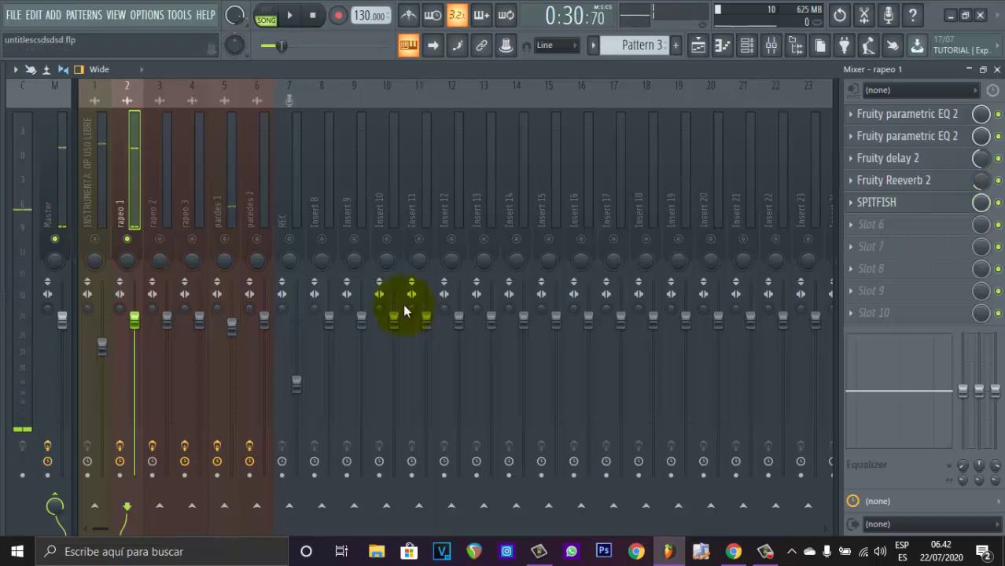
left_click(94, 238)
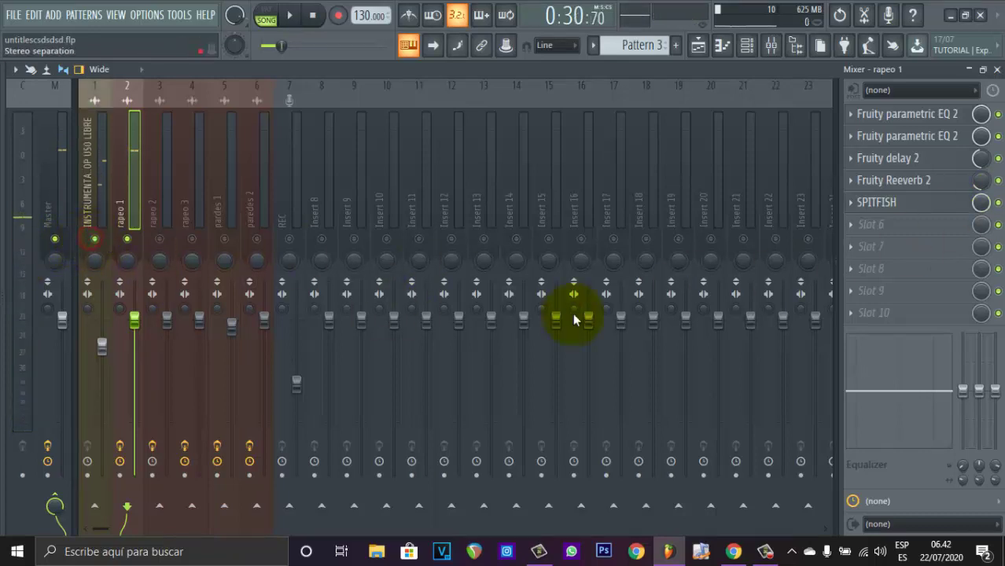
Load Soundgoodizer into slot 6 of rapeo 1 and move its window higher so all of its controls show
left_click(868, 229)
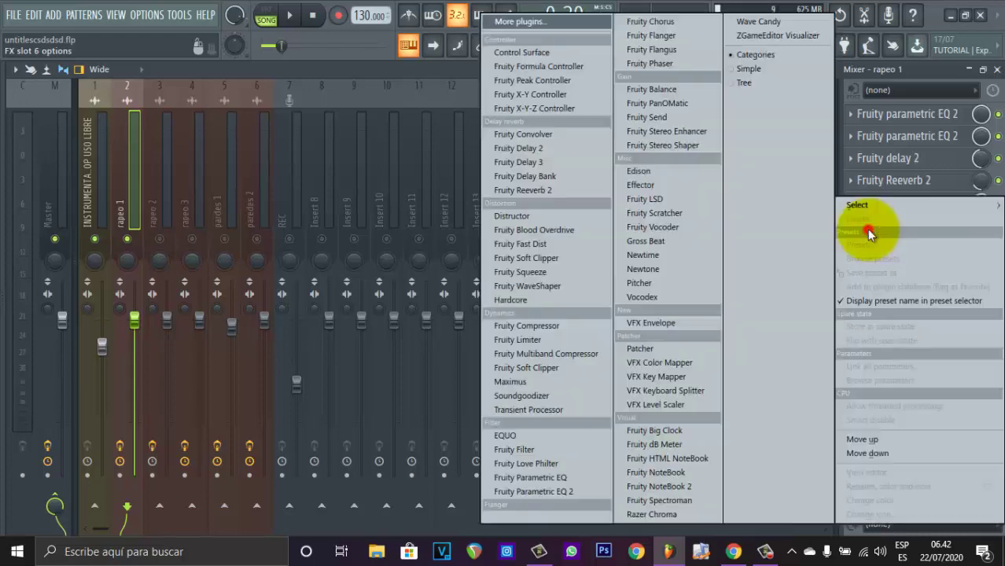
mouse_move(884, 205)
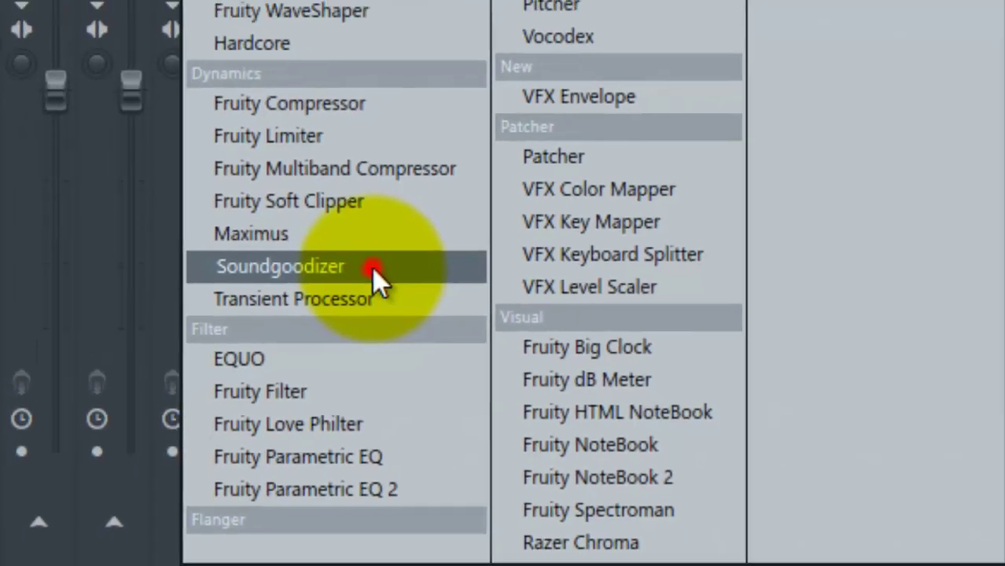
left_click(298, 250)
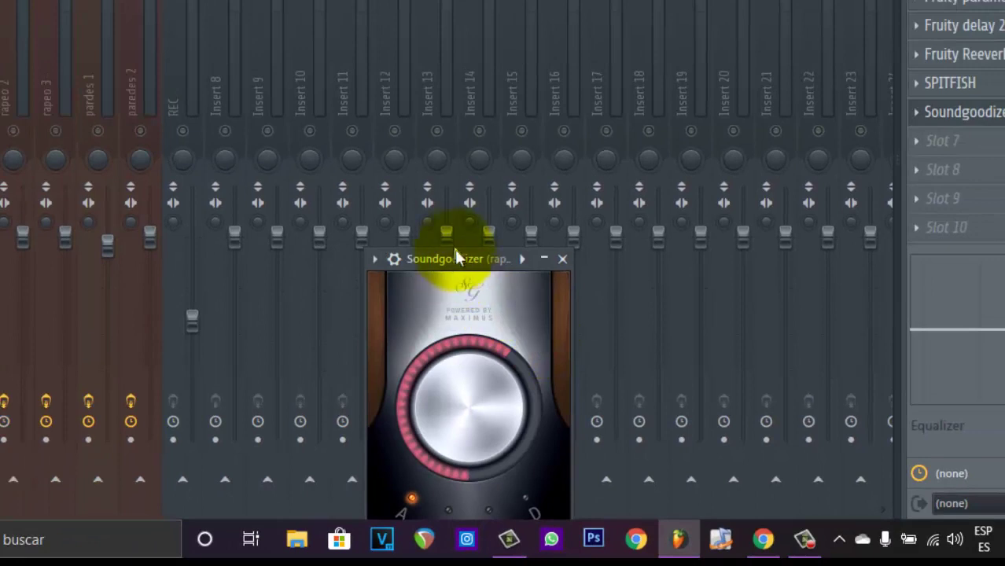
left_click_drag(458, 256, 462, 1)
Audition Soundgoodizer modes C and D during playback, return to mode A and lower the amount to about a third, then close it
left_click_drag(471, 88, 457, 121)
left_click(423, 247)
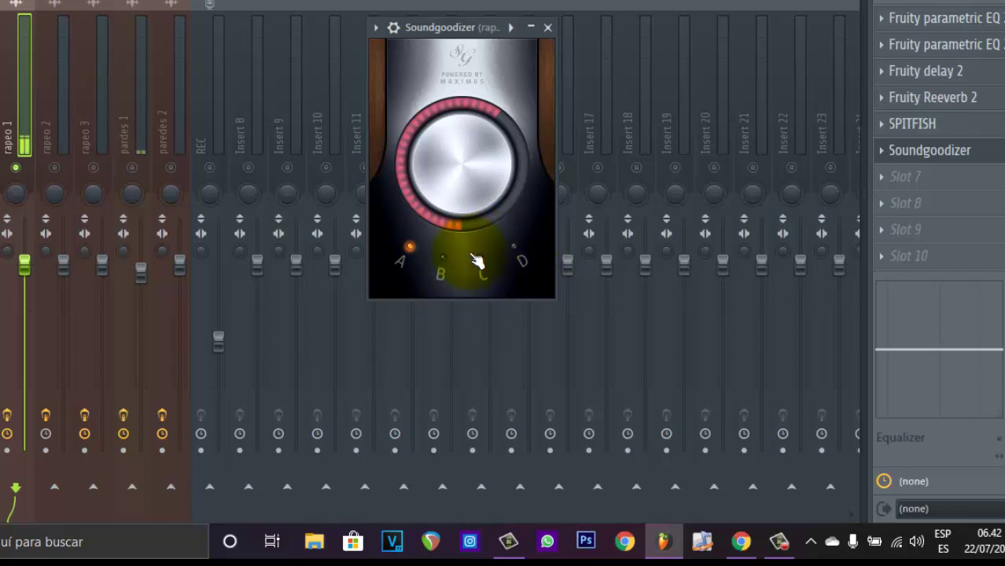
key("Escape")
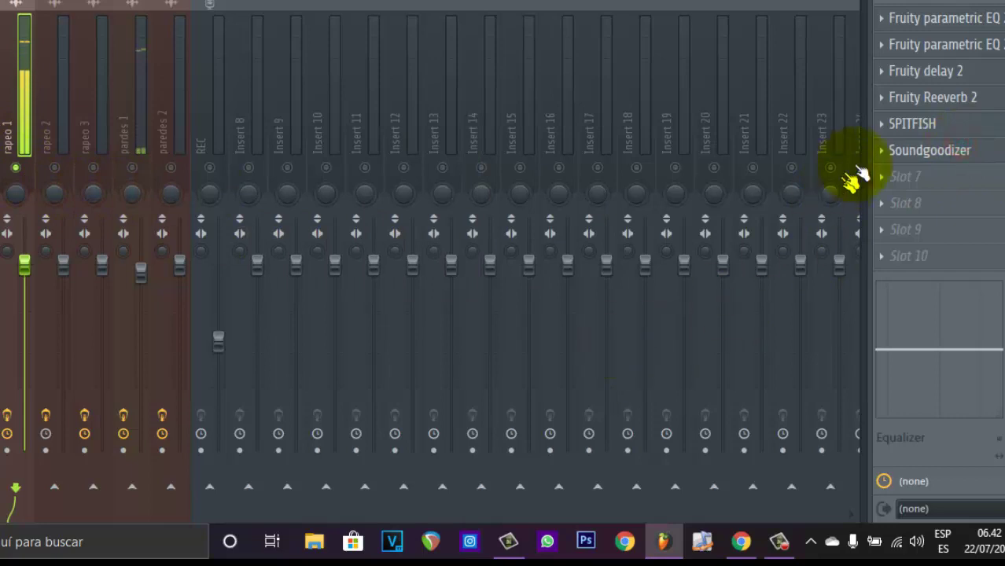
left_click(924, 152)
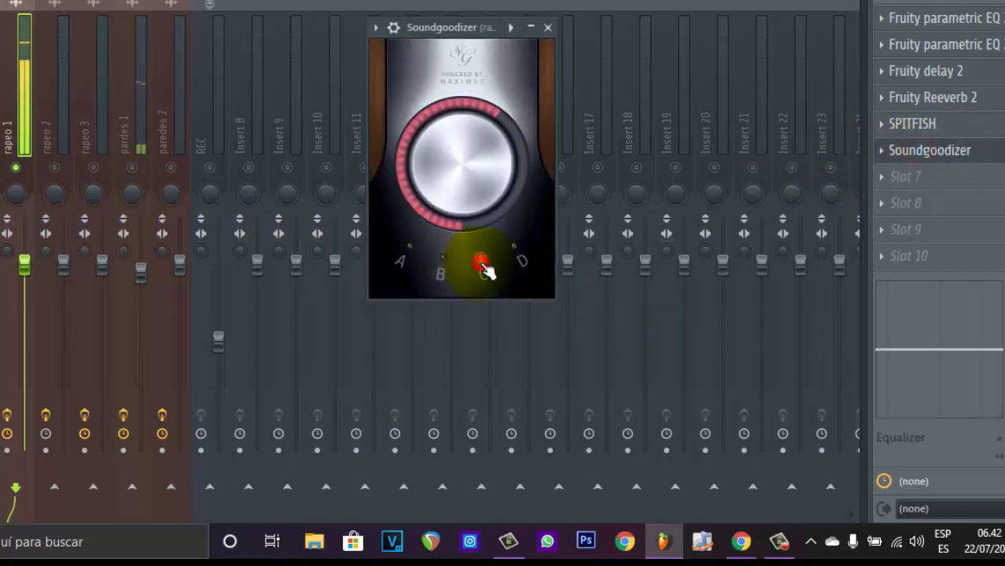
left_click(522, 262)
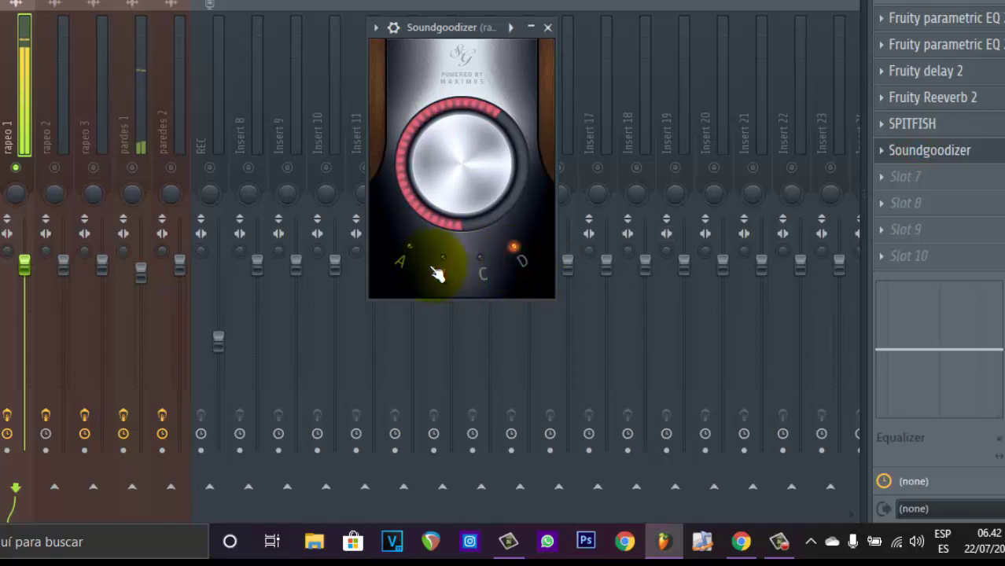
left_click(410, 250)
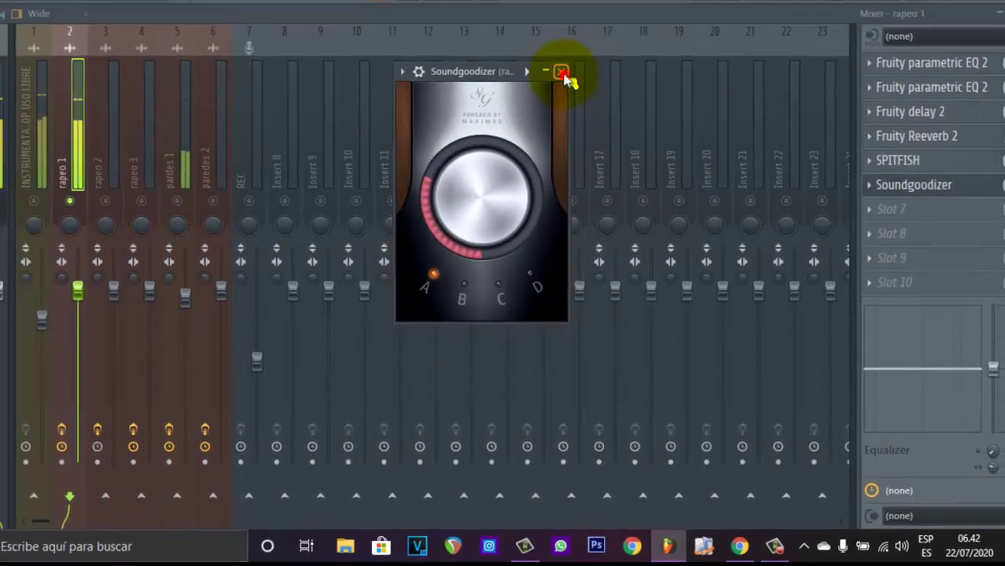
left_click(547, 27)
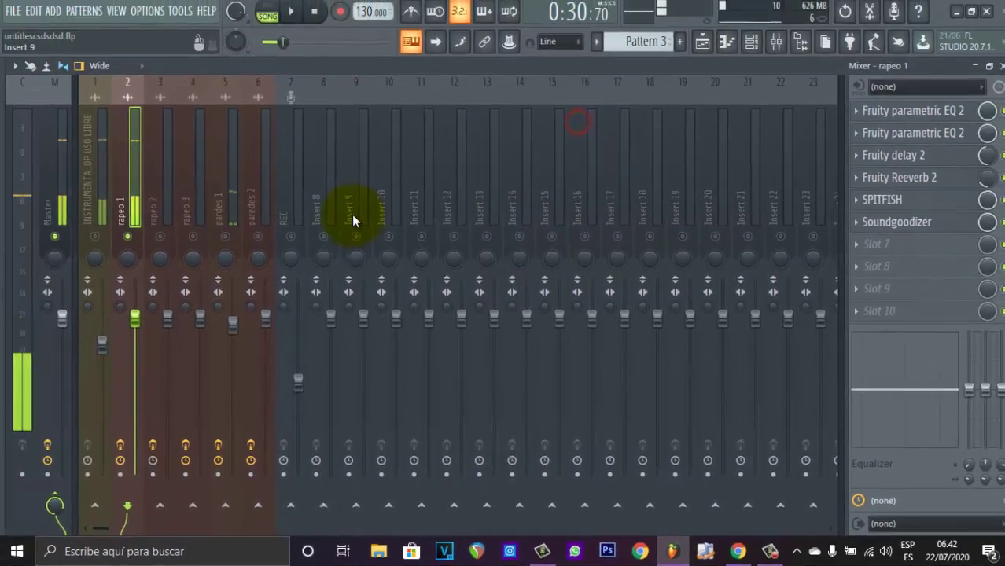
Unmute the instrumental track, then reopen Soundgoodizer on rapeo 1 to check its amount and close it
left_click(98, 238)
left_click(904, 224)
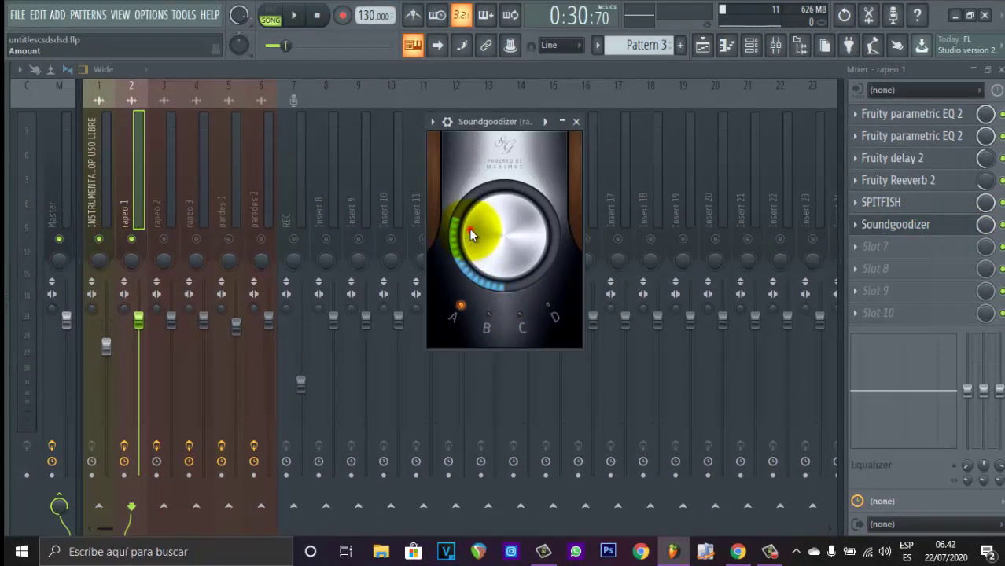
left_click(576, 122)
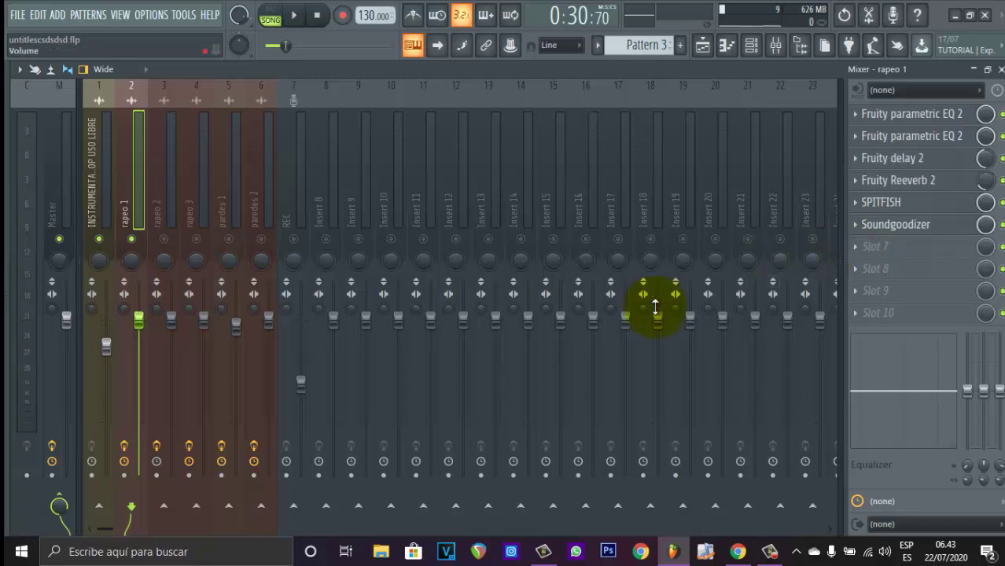
Play rapeo 1 with the instrumental and raise the mix level of Fruity delay 2, then stop playback
key("space")
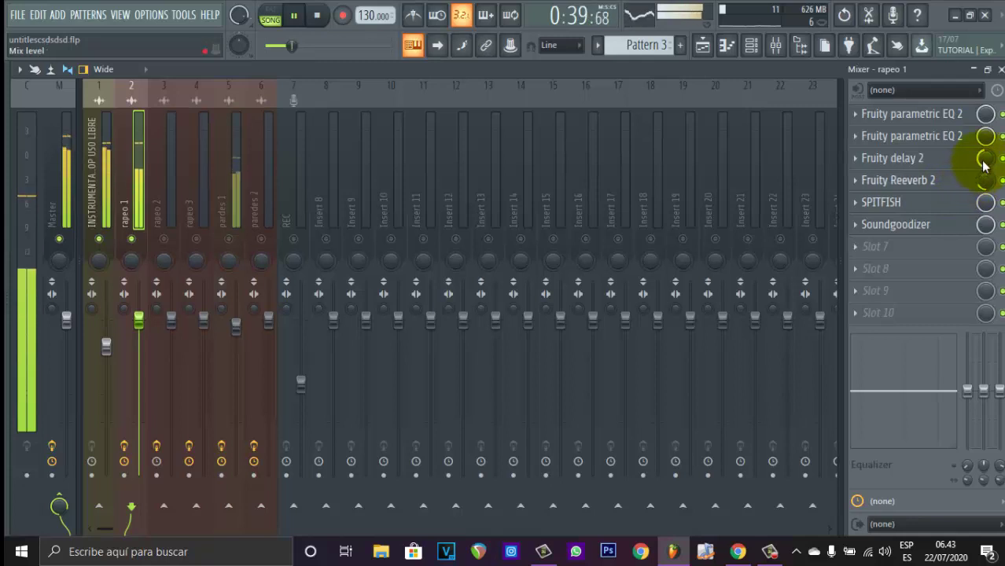
left_click_drag(982, 156, 984, 145)
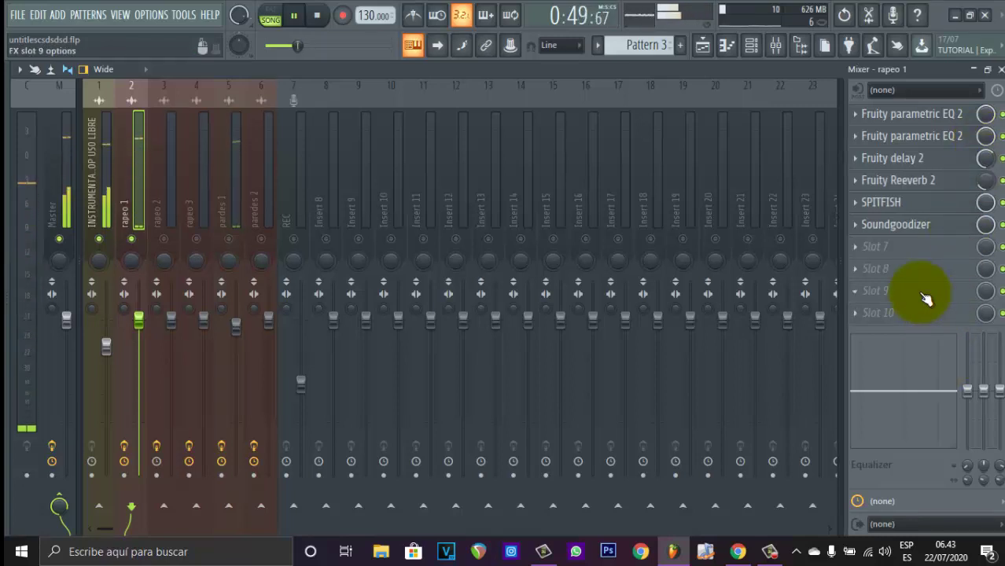
key("space")
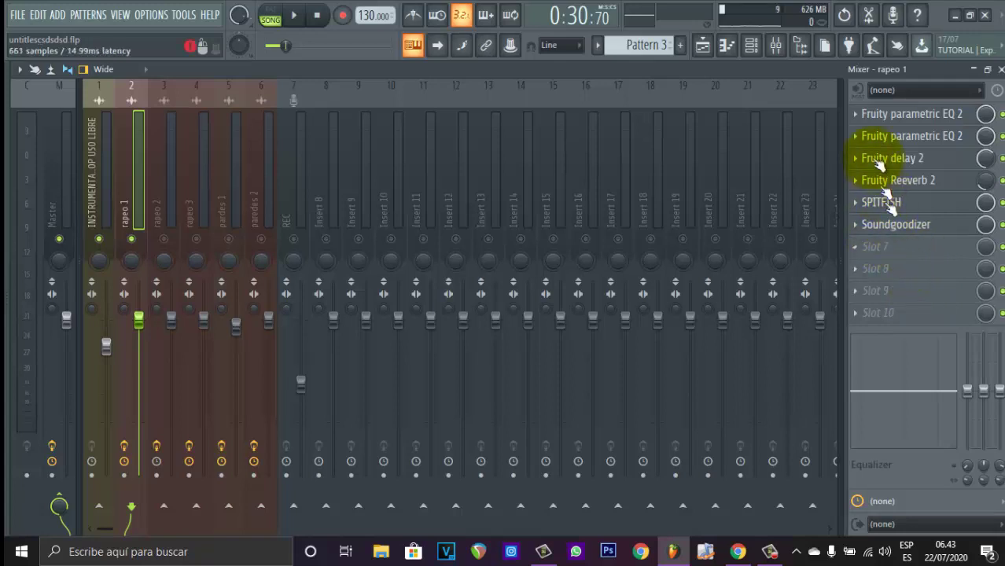
Review how the vocal clips are laid out in the playlist and select the rapeo 2 track in the mixer
left_click(702, 45)
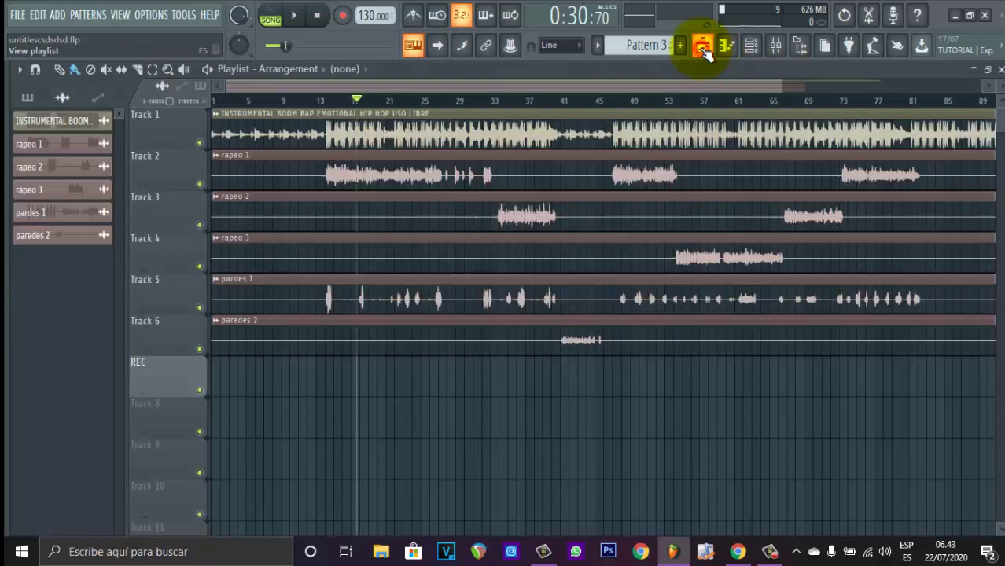
left_click(784, 48)
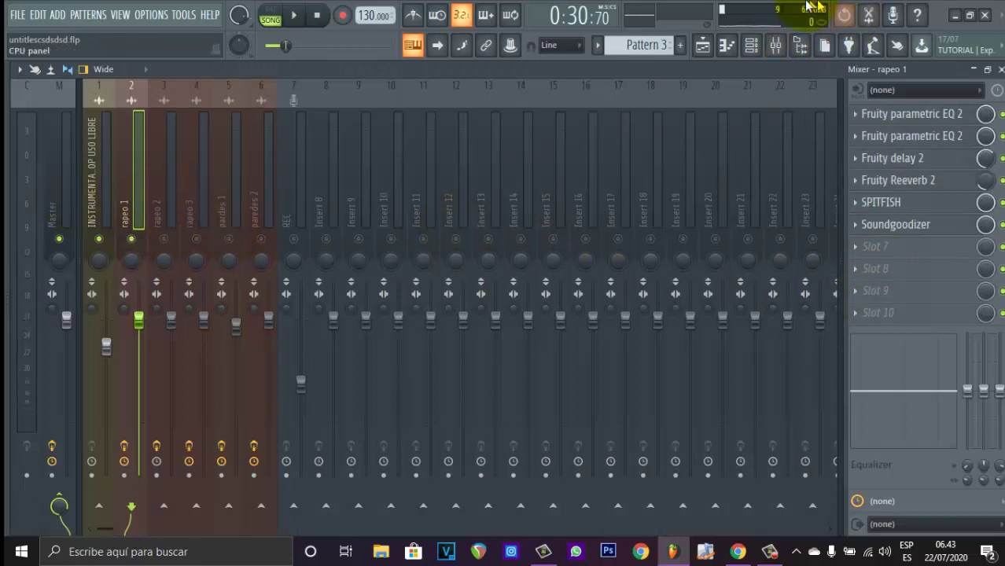
left_click(699, 45)
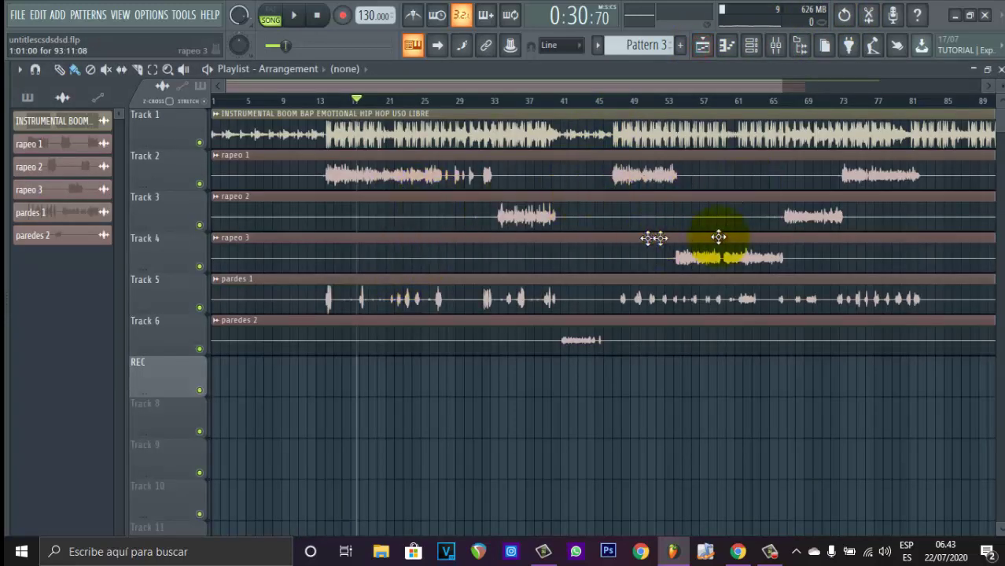
left_click(775, 45)
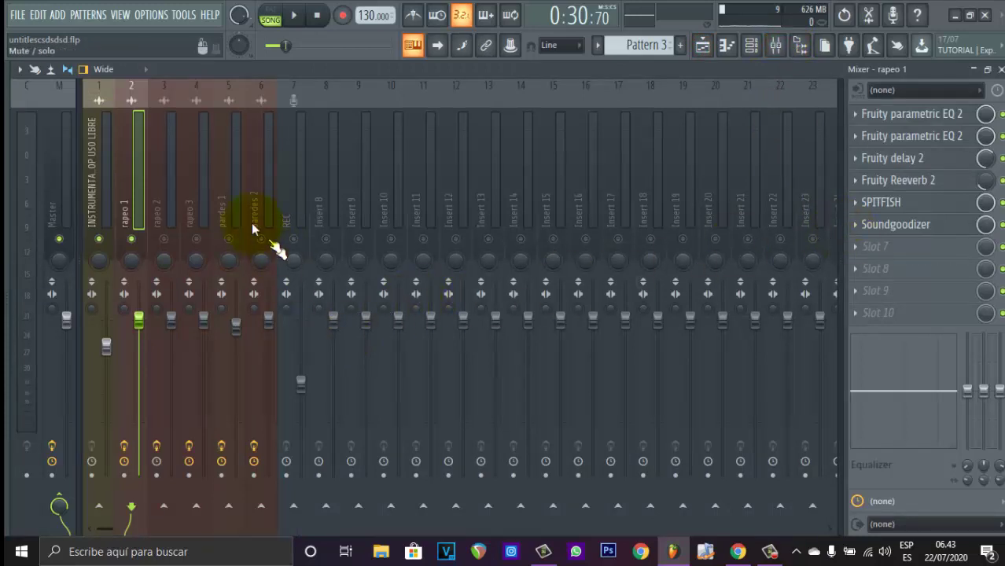
left_click(161, 192)
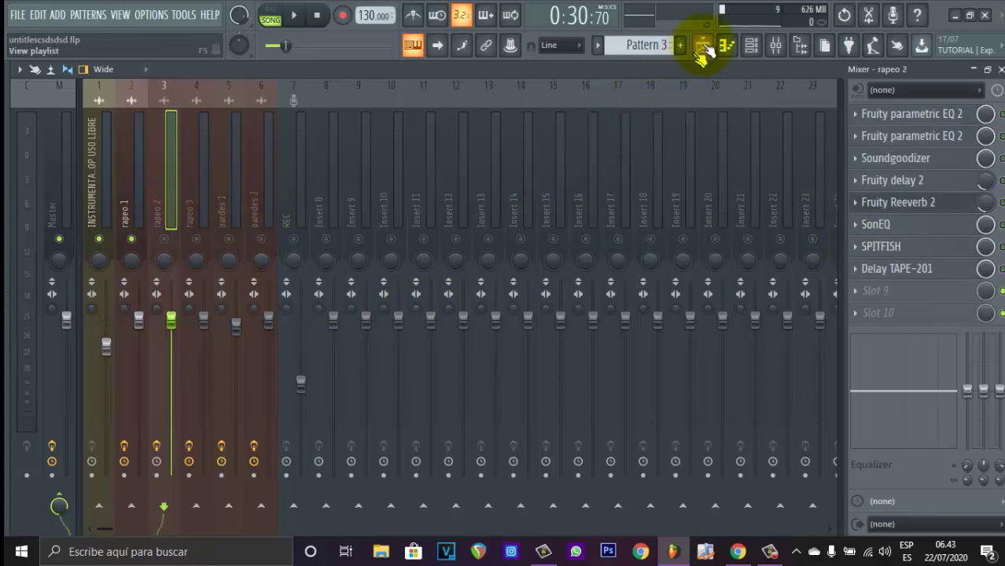
left_click(702, 45)
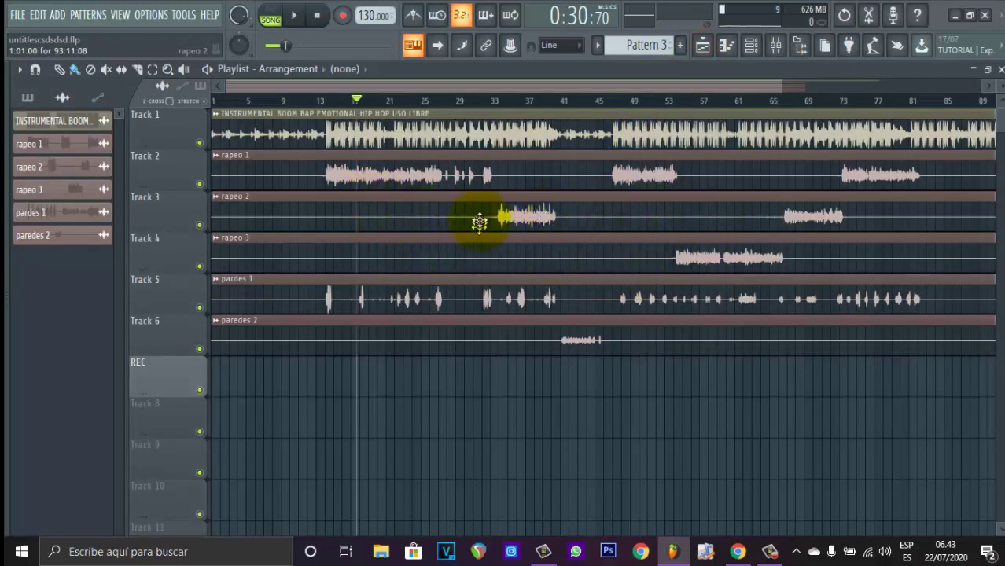
left_click(775, 45)
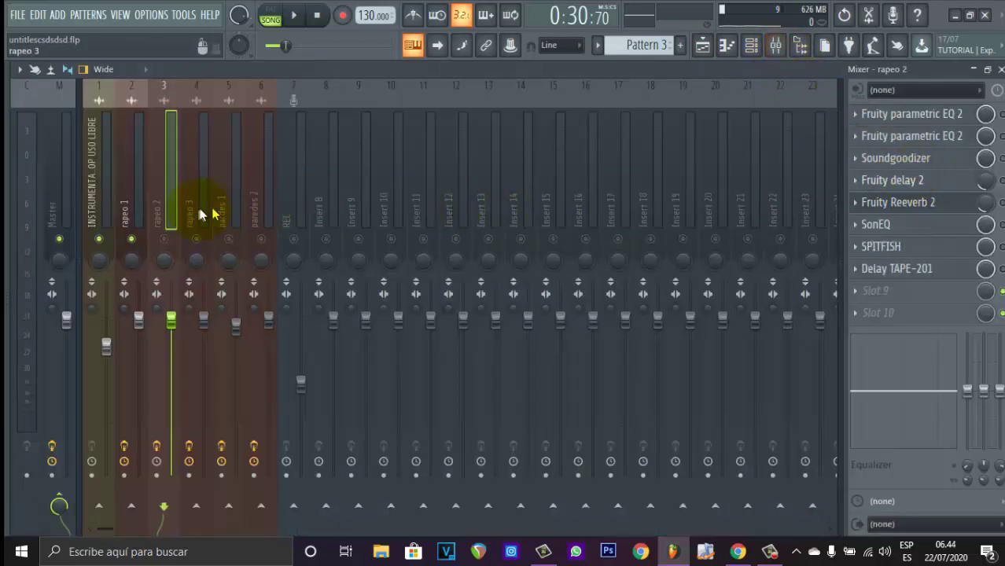
Delete both Fruity parametric EQ 2 effects, Soundgoodizer and Fruity delay 2 from the rapeo 2 track
left_click(855, 115)
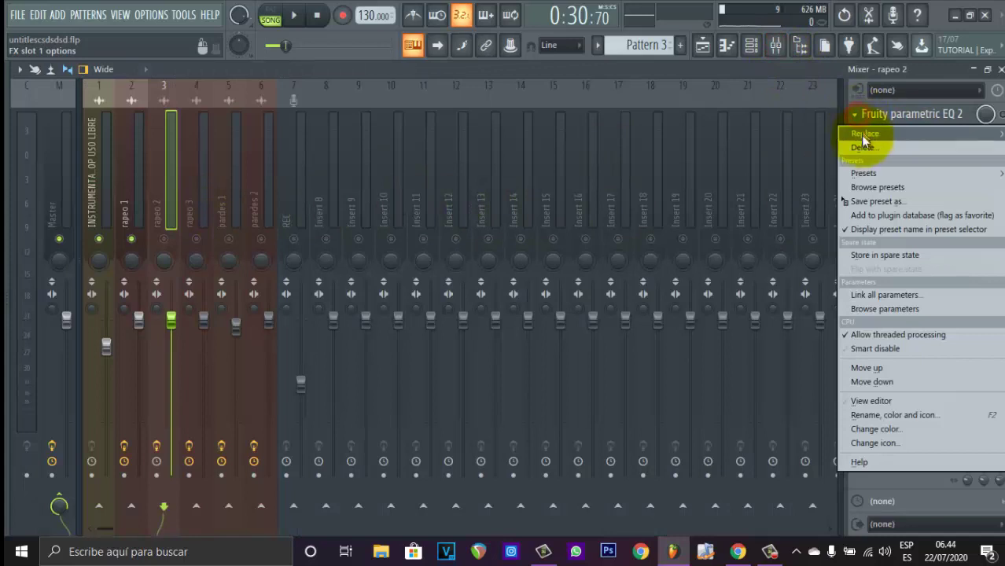
left_click(861, 147)
left_click(857, 137)
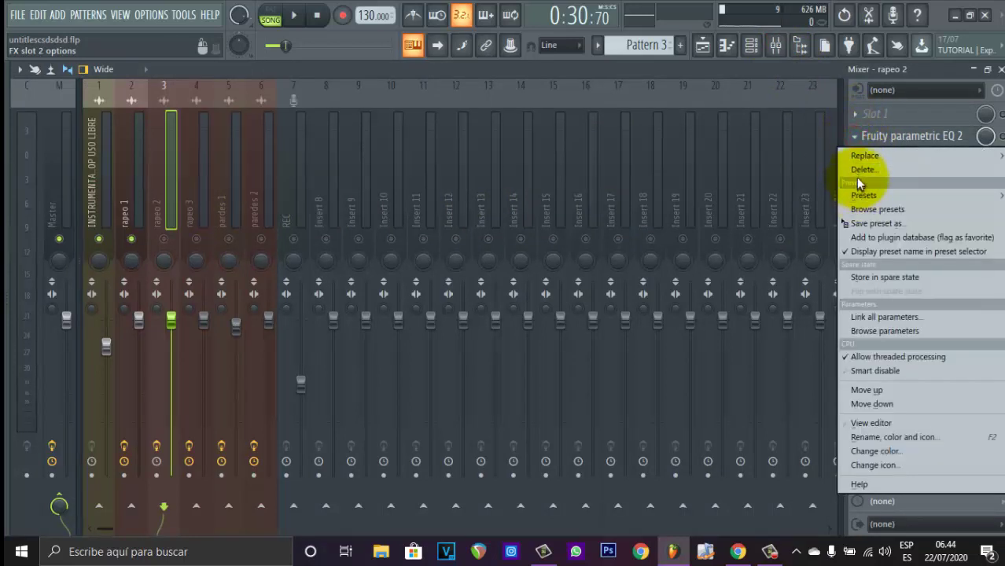
left_click(861, 169)
left_click(857, 157)
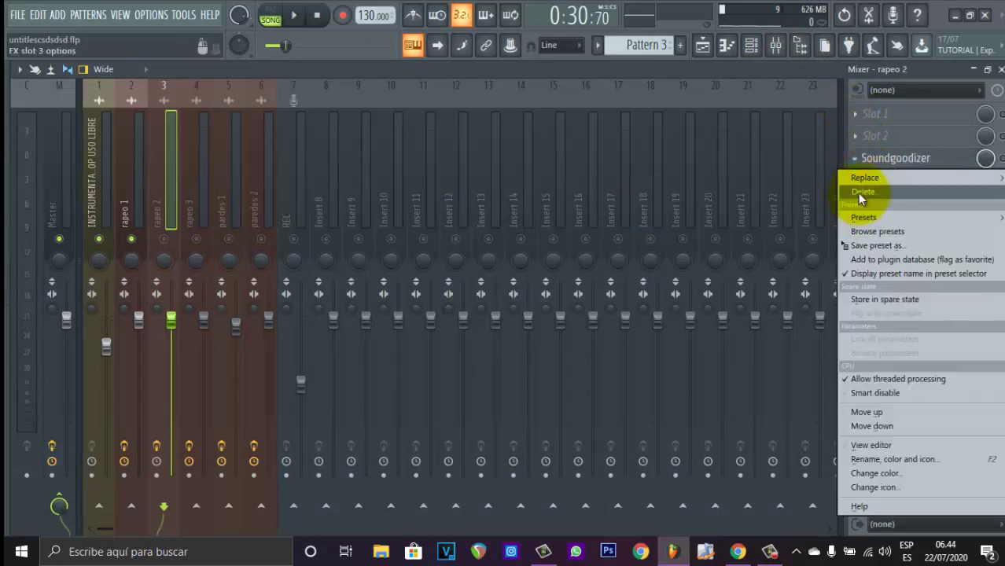
left_click(861, 192)
left_click(856, 181)
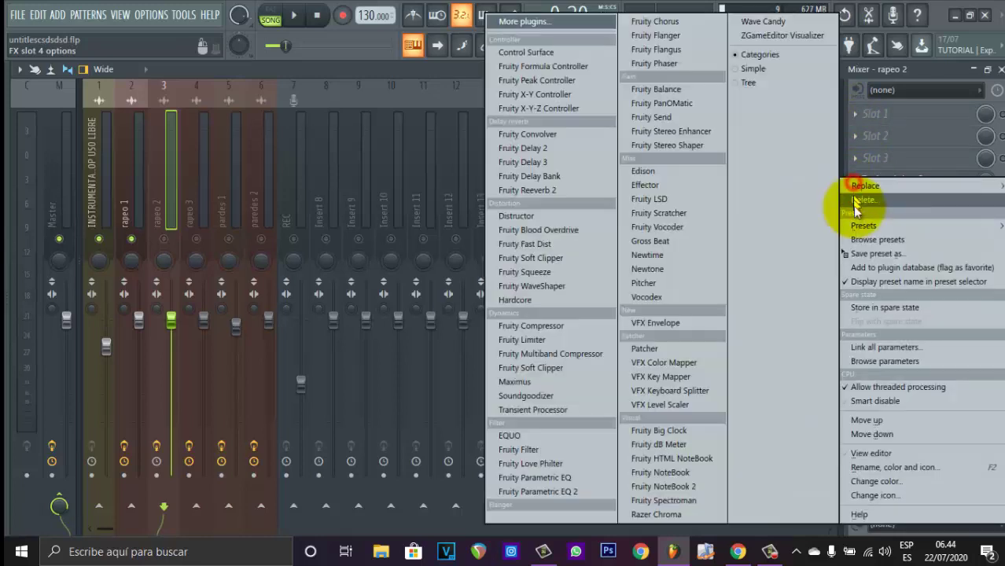
left_click(864, 215)
Remove the rest of rapeo 2's effects: SonEQ, Fruity Reeverb 2, SPITFISH and Delay TAPE-201
left_click(860, 225)
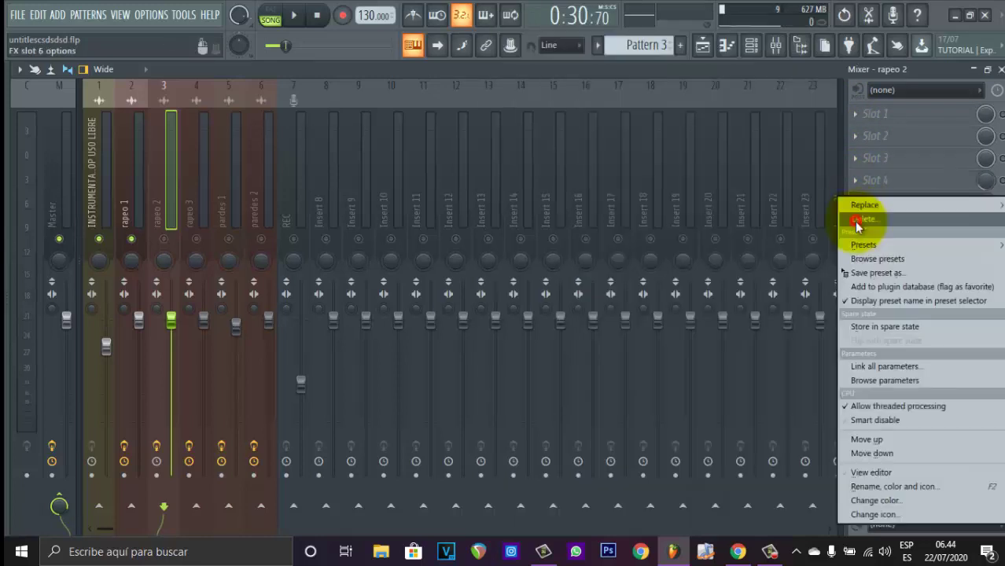
left_click(860, 226)
left_click(855, 202)
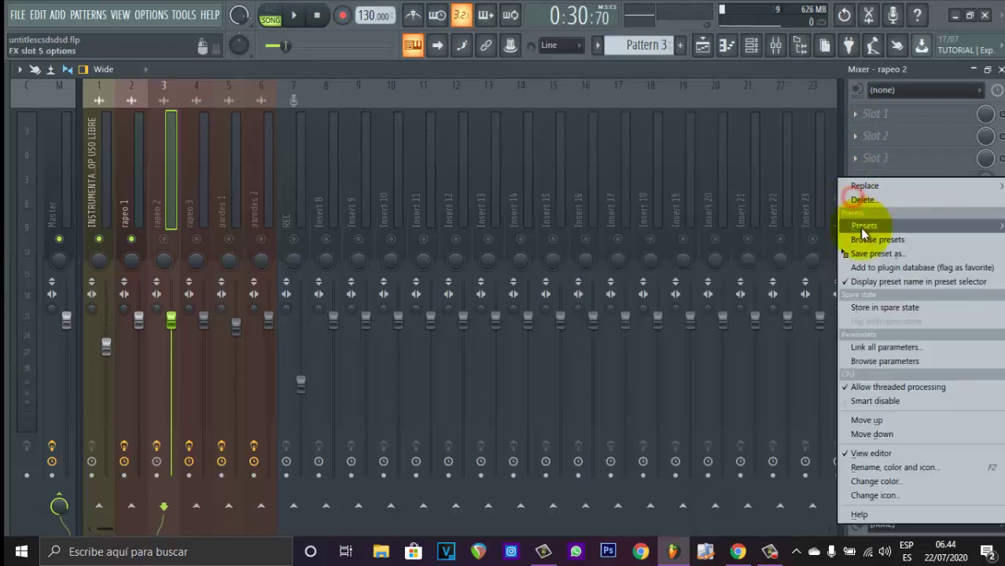
left_click(865, 208)
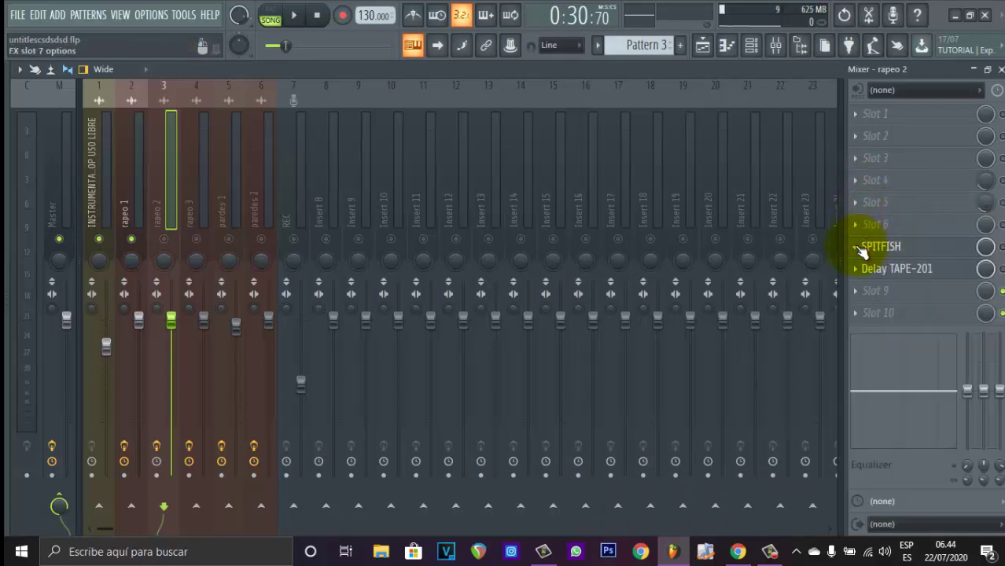
left_click(857, 246)
left_click(860, 221)
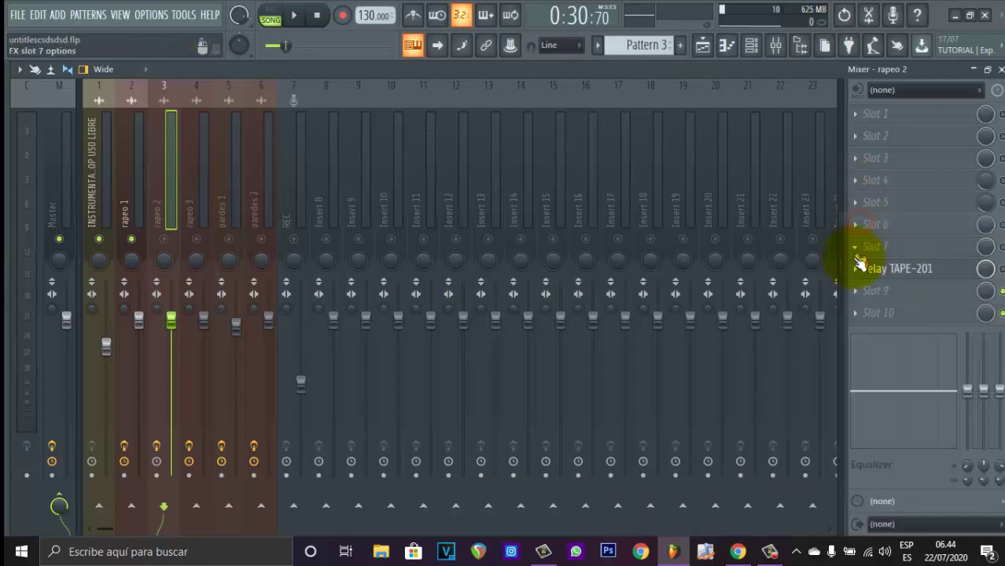
left_click(855, 268)
left_click(866, 220)
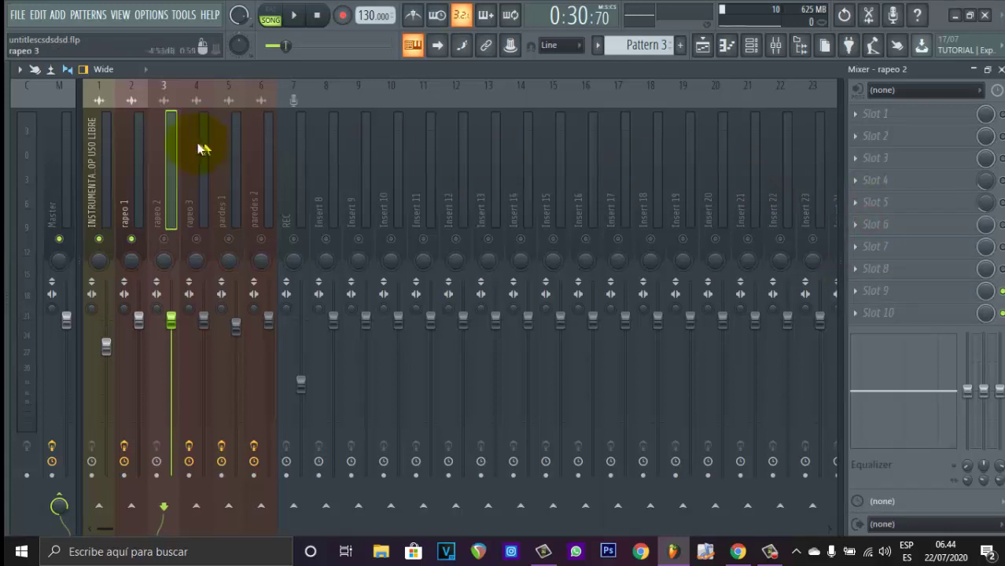
Load the VST3 SonEQ plugin into effect slot 7 of rapeo 1 and move its window up
left_click(133, 146)
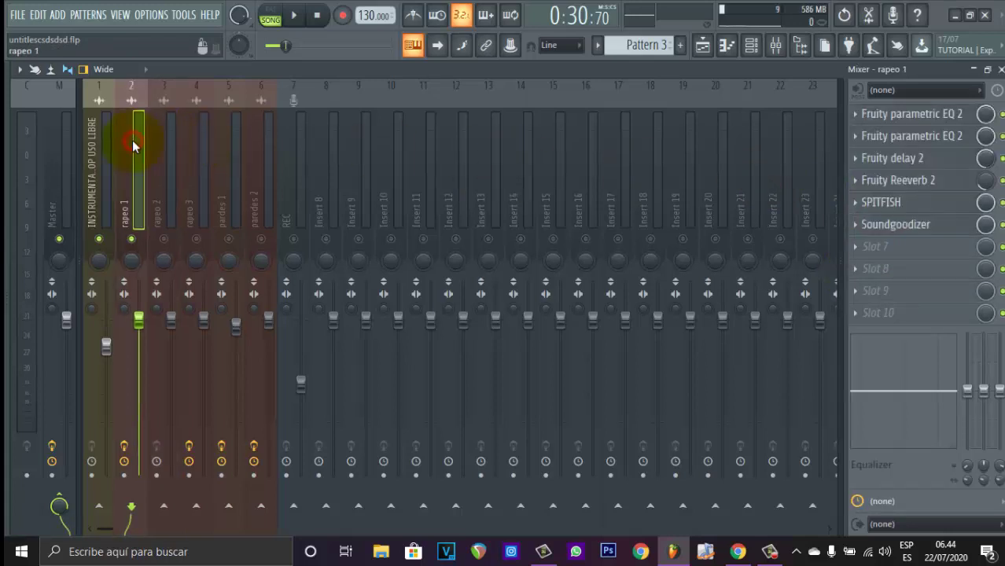
left_click(893, 248)
mouse_move(914, 207)
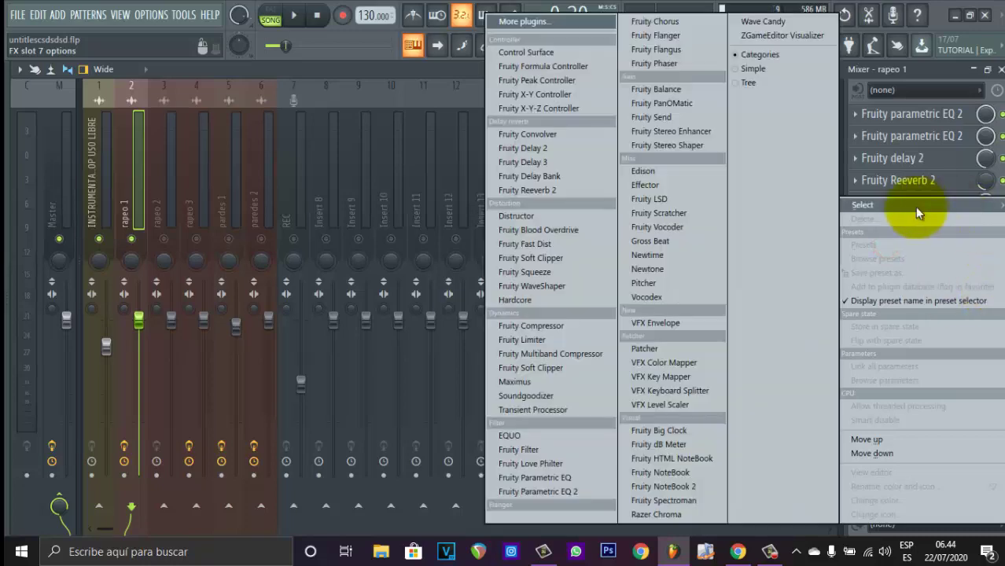
left_click(501, 24)
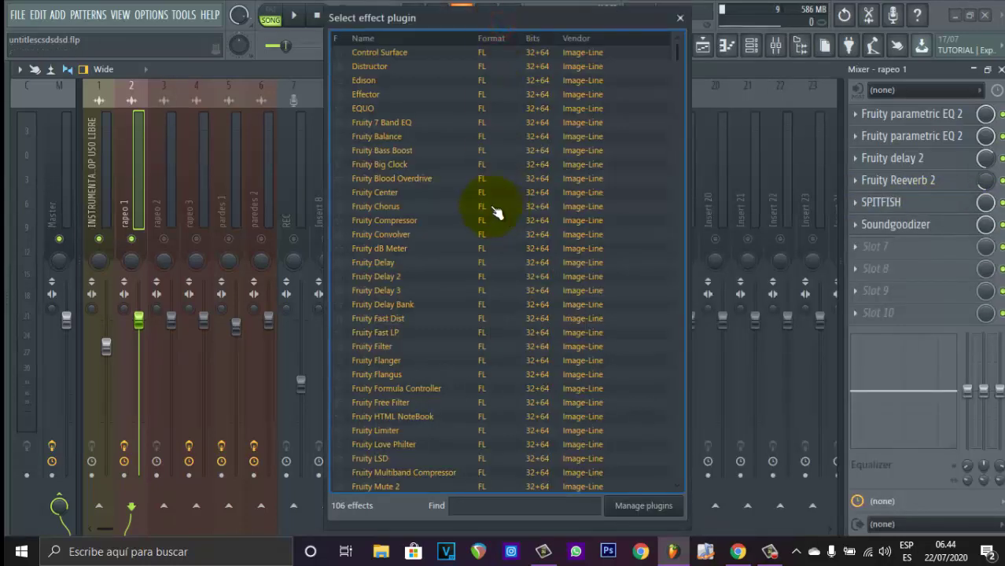
scroll(440, 244, "down", 20)
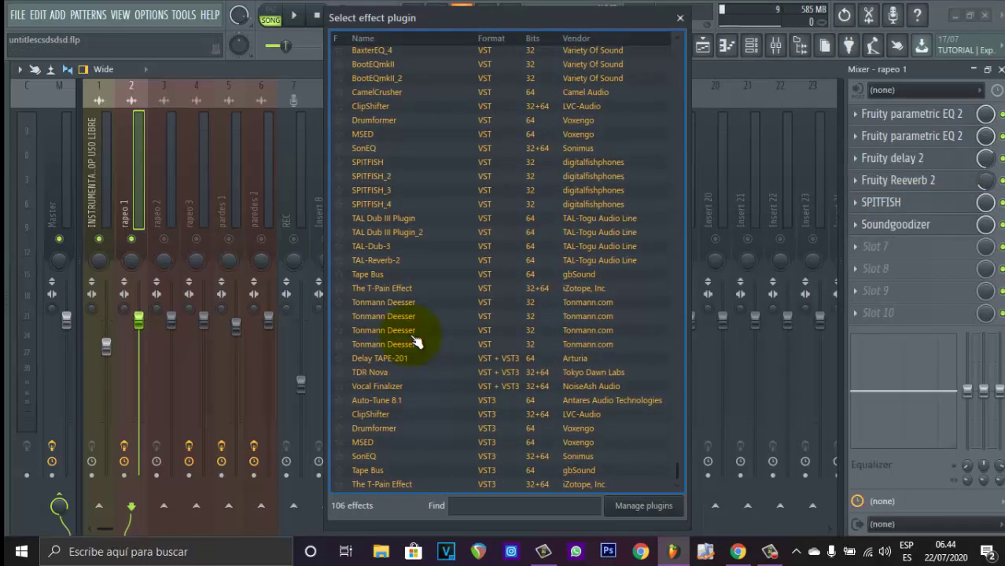
double_click(379, 458)
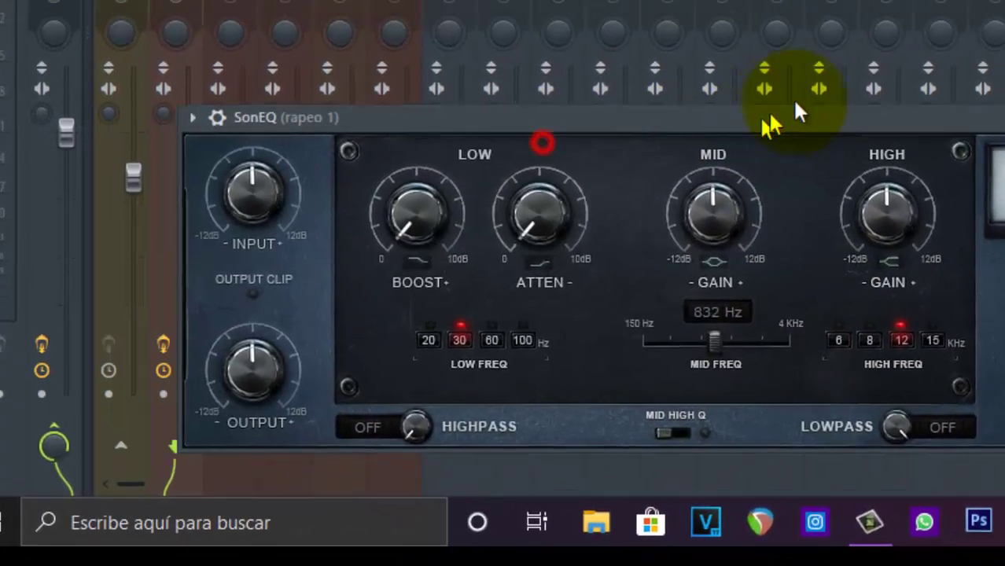
left_click_drag(794, 104, 868, 2)
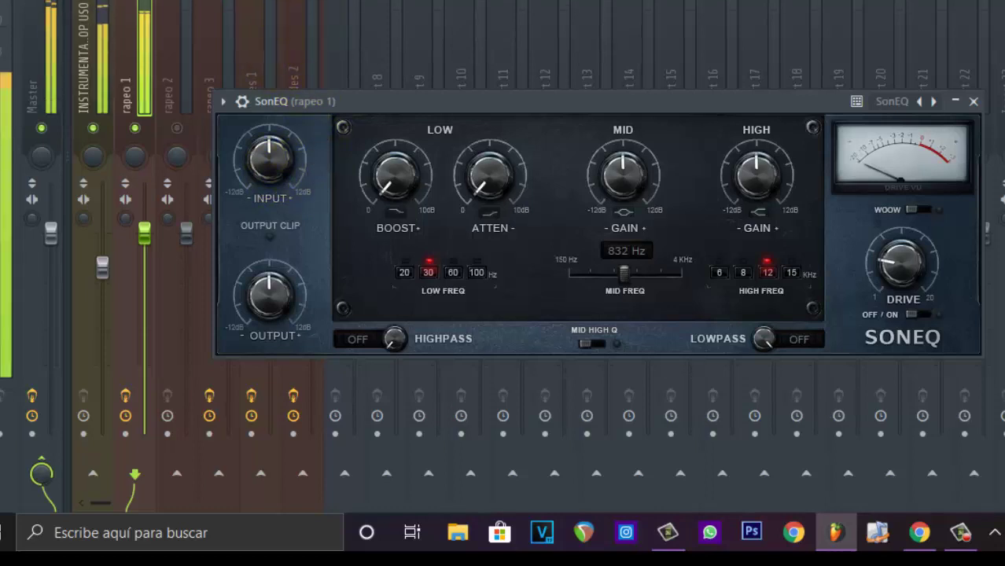
Mute the instrumental during playback, sweep SonEQ's input and output gain down, then return both near centre with input about 0.58 dB
left_click(91, 128)
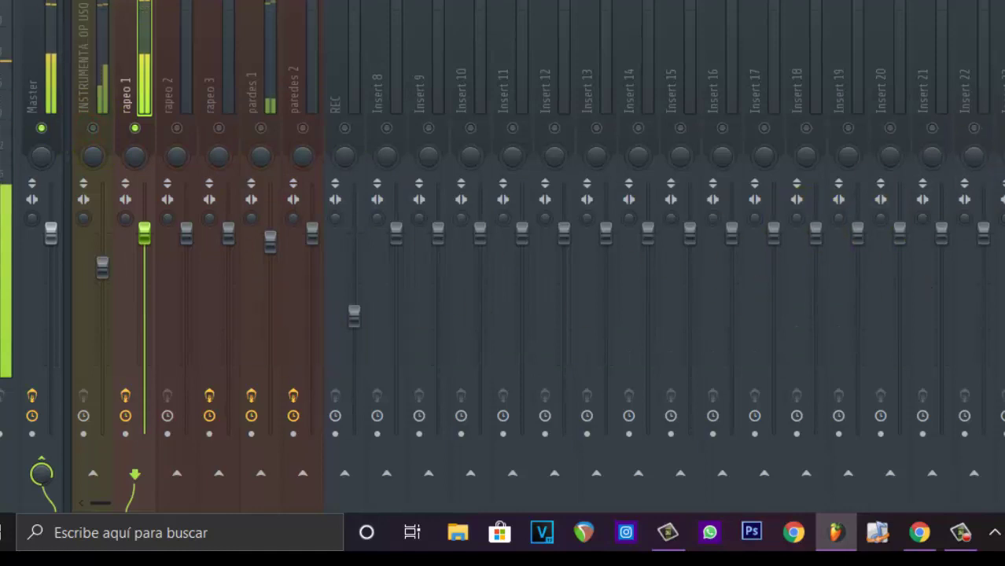
left_click(352, 314)
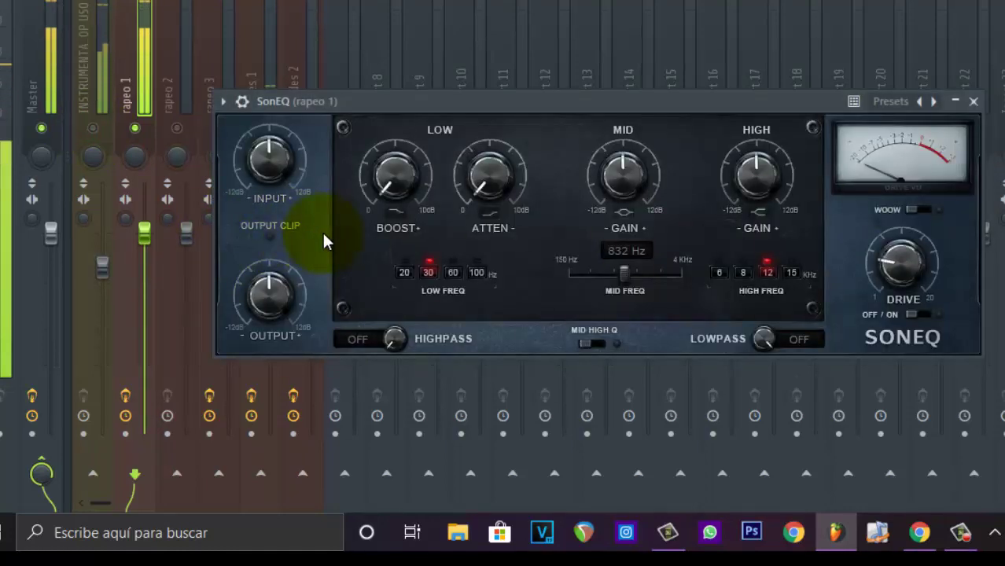
left_click_drag(270, 155, 247, 365)
left_click_drag(268, 293, 265, 314)
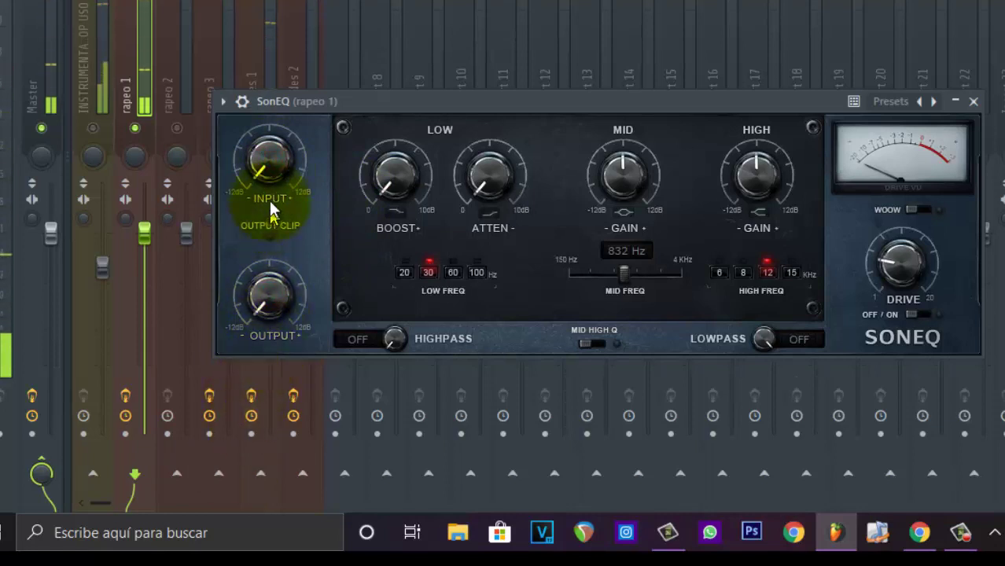
left_click_drag(270, 161, 265, 33)
left_click_drag(264, 292, 265, 296)
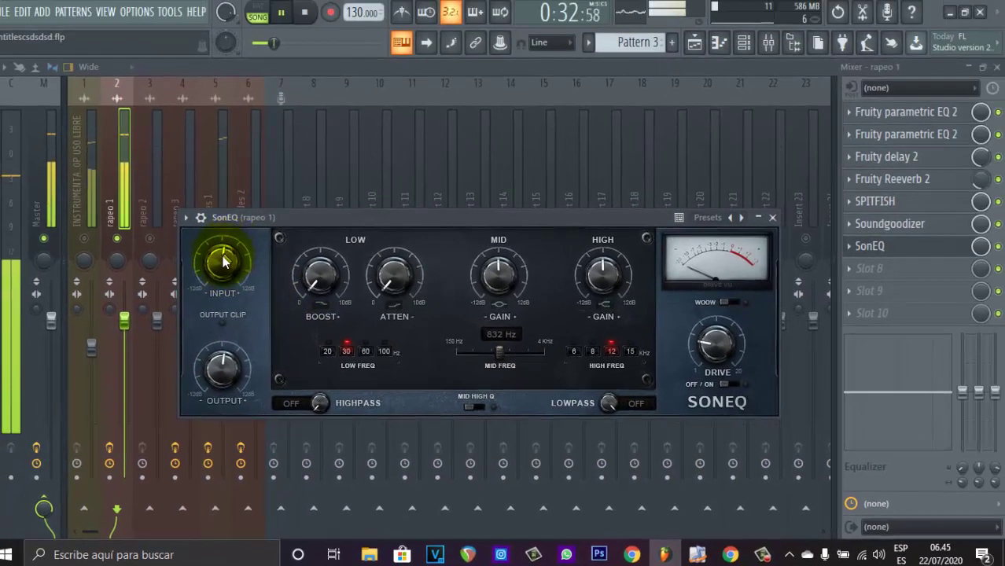
left_click(235, 238)
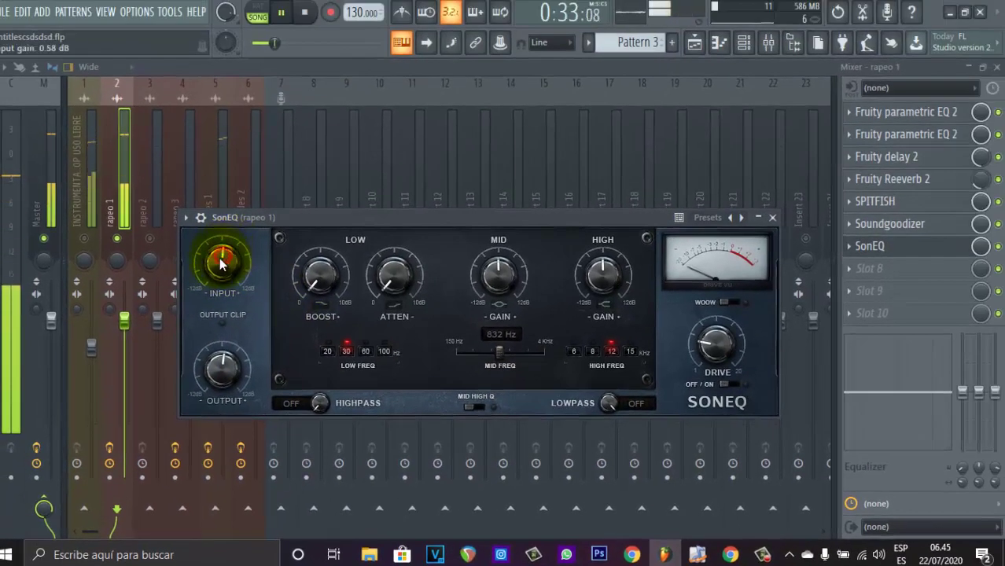
Switch on SonEQ's drive and set it to about 5.5 dB, then stop playback and close the plugin
left_click(728, 386)
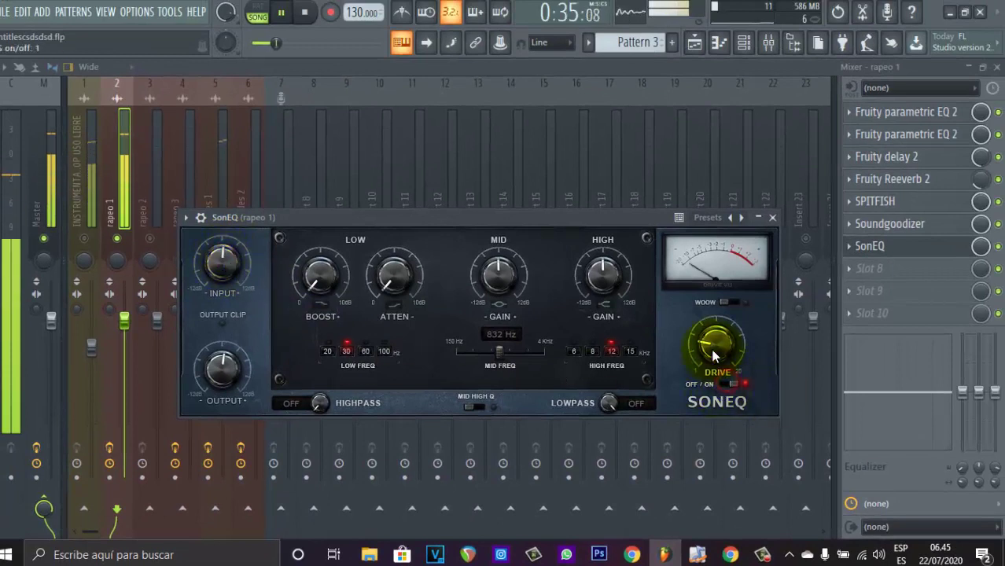
left_click_drag(714, 351, 709, 342)
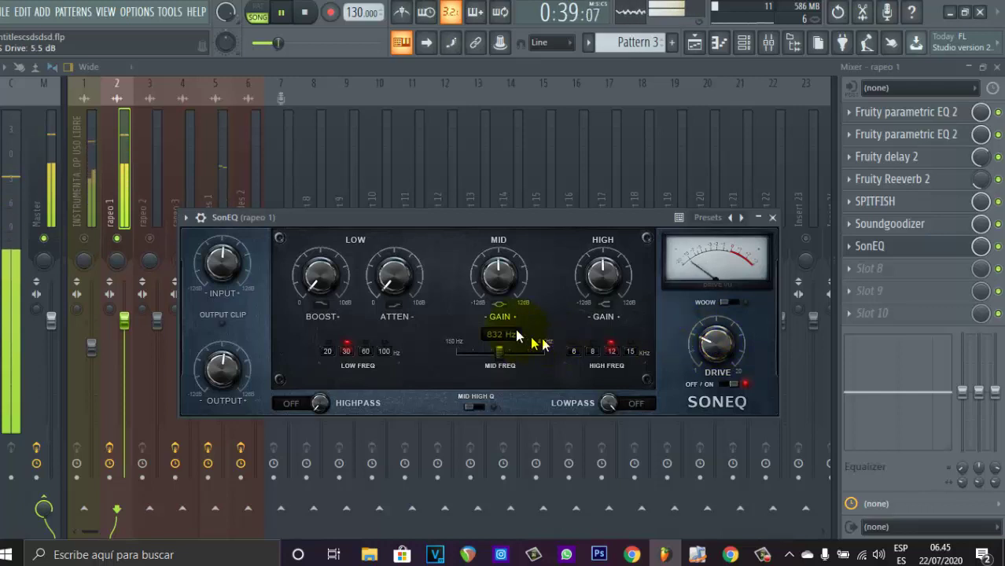
key("space")
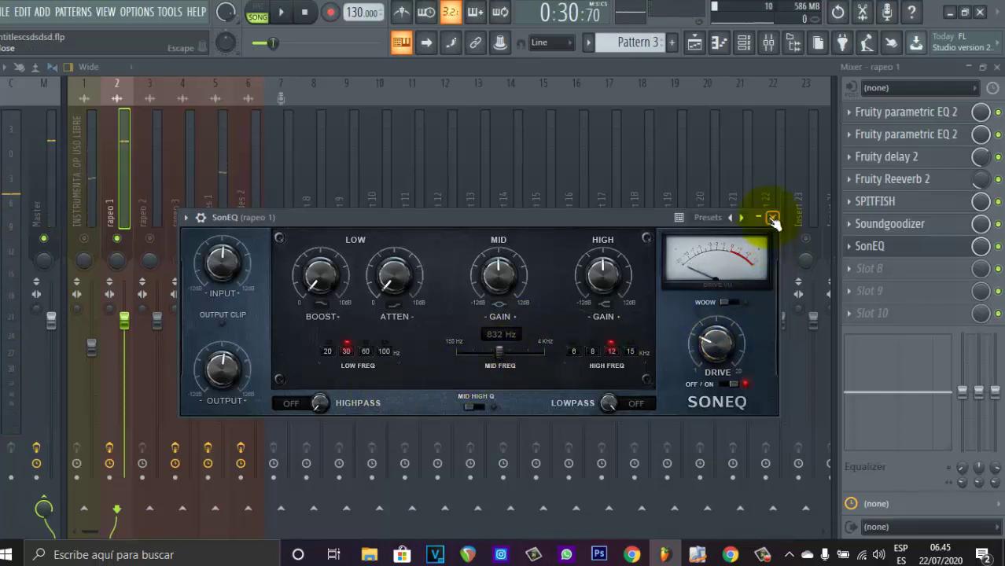
left_click(772, 218)
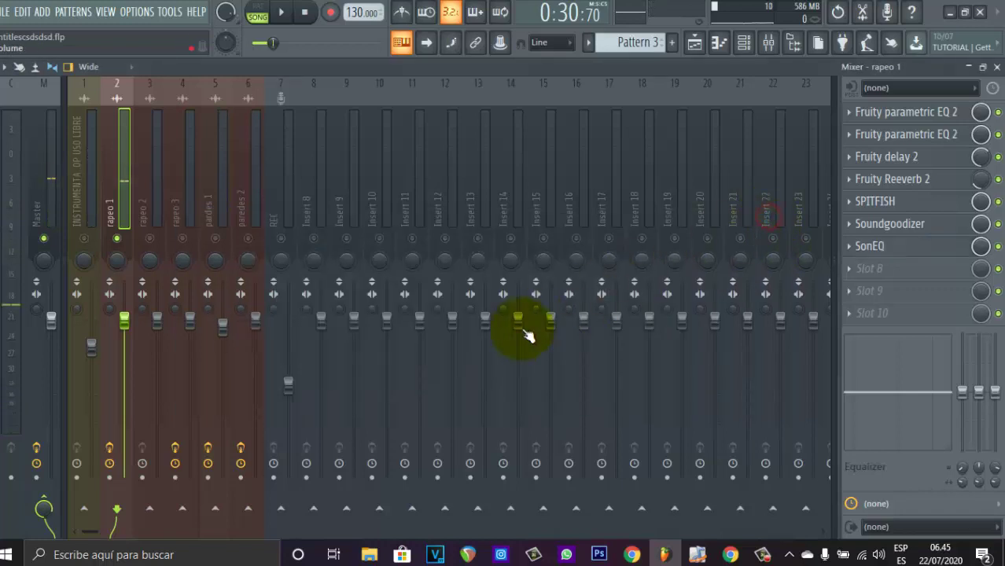
Unmute the instrumental and play it together with rapeo 1 to check the mix, then stop playback
left_click(85, 239)
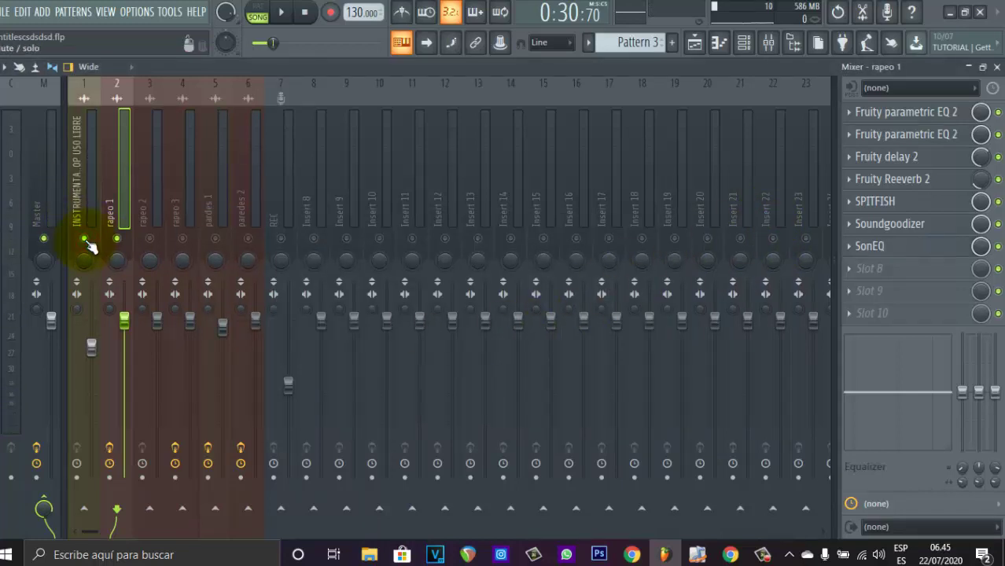
key("space")
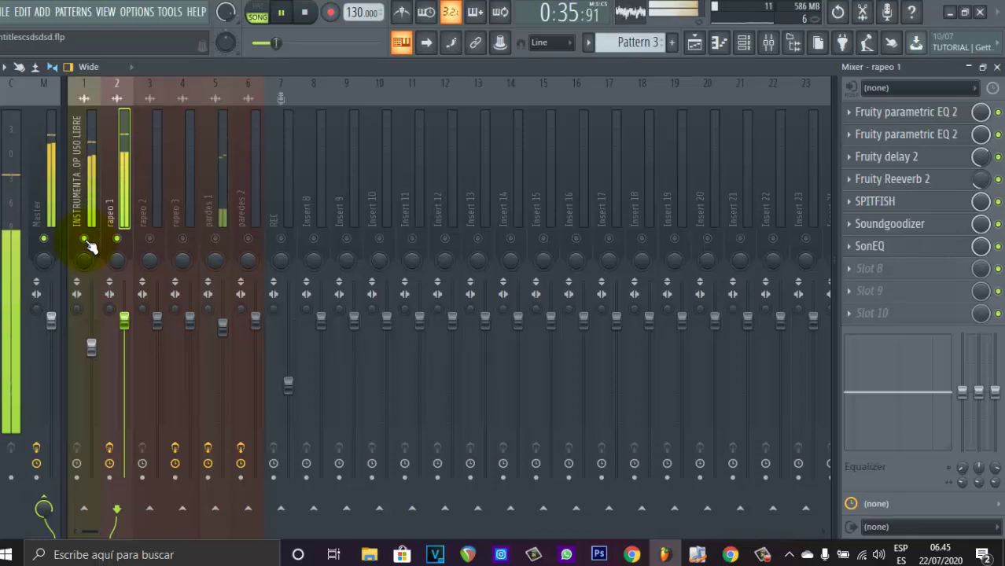
key("space")
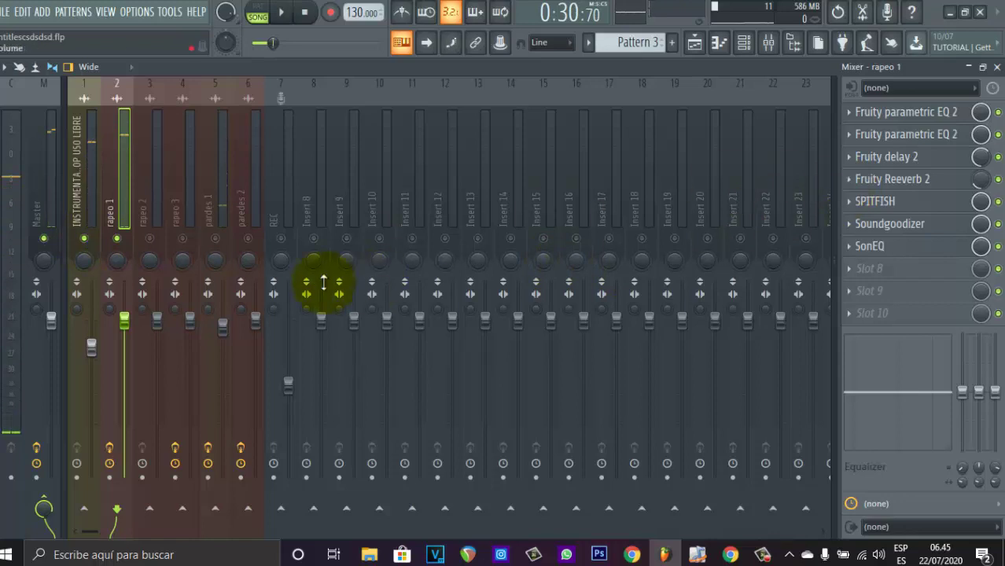
Open the first Fruity Parametric EQ 2 on the rapeo 1 track and move its window up
left_click(154, 160)
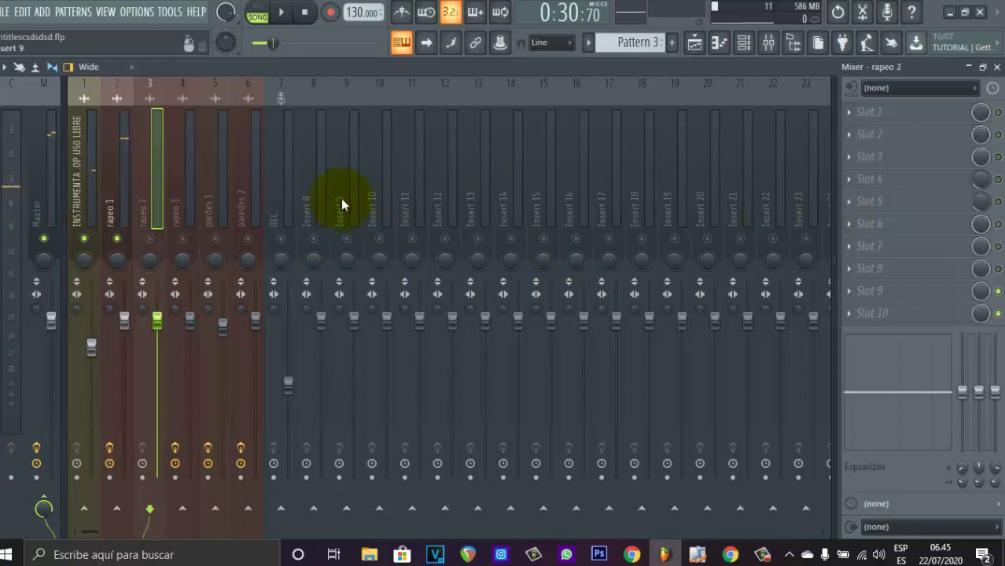
left_click(110, 173)
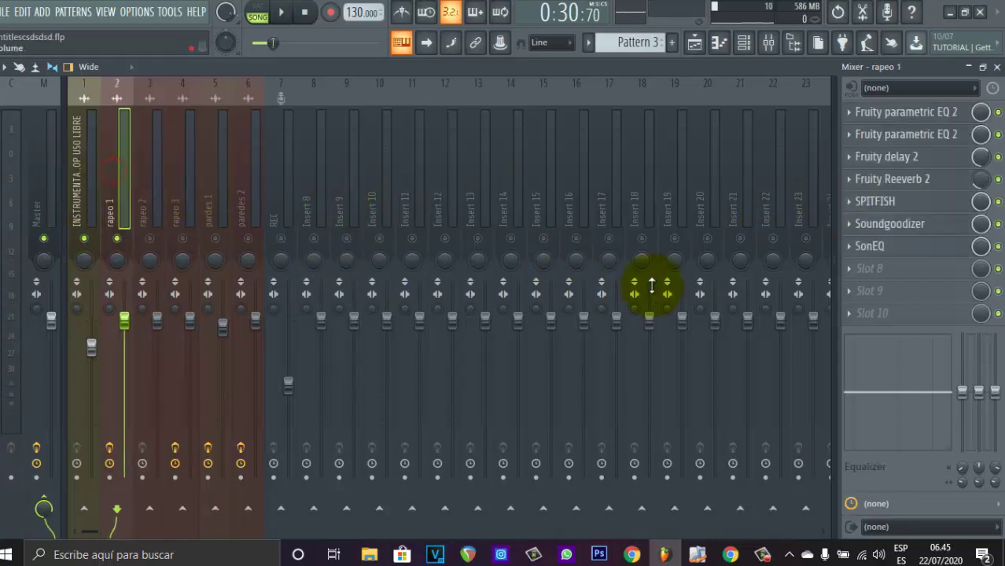
left_click(896, 114)
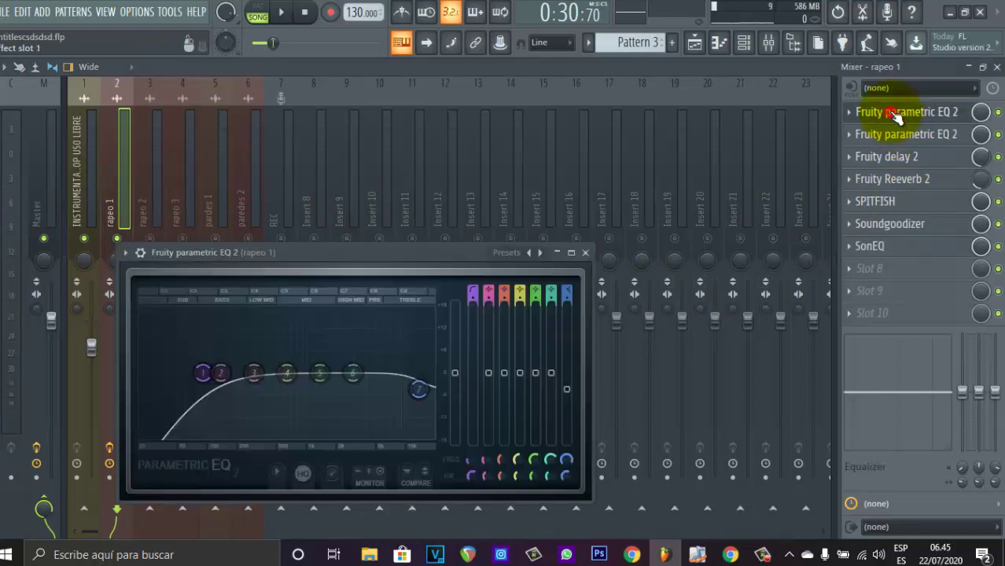
left_click(125, 252)
mouse_move(287, 245)
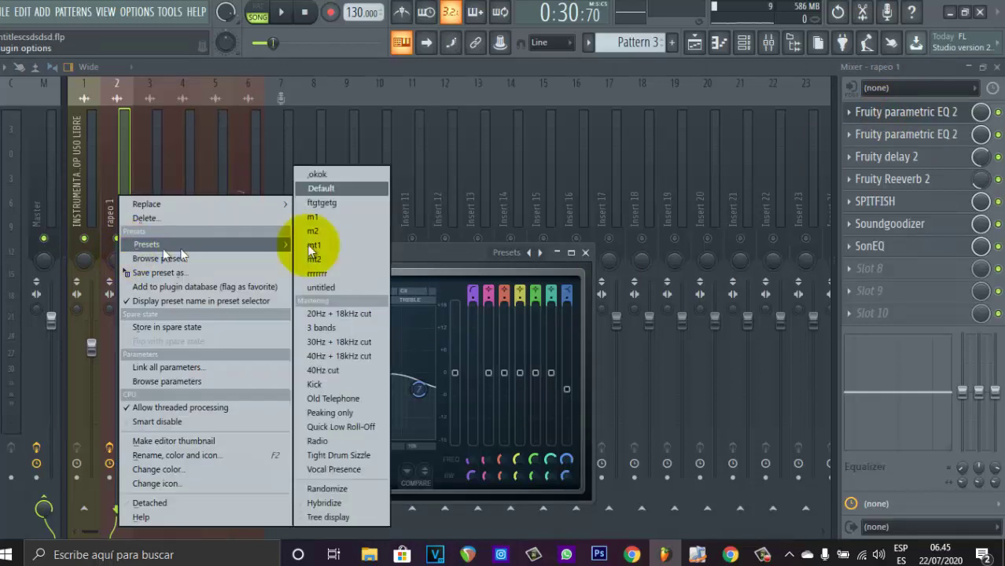
left_click(442, 248)
left_click_drag(332, 252, 354, 112)
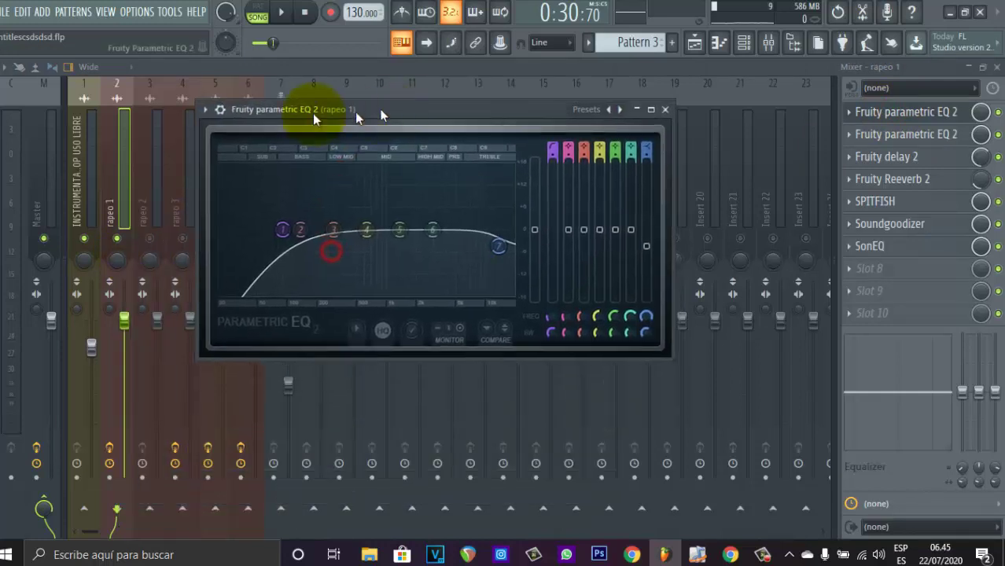
Save the first Fruity Parametric EQ 2's settings as a preset named eq1 and close the plugin
left_click(205, 110)
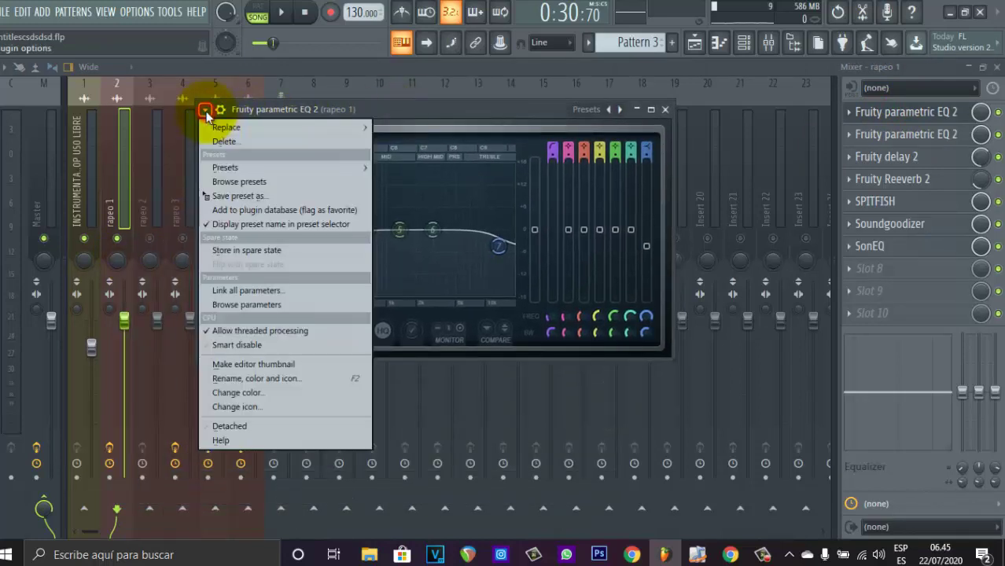
left_click(243, 195)
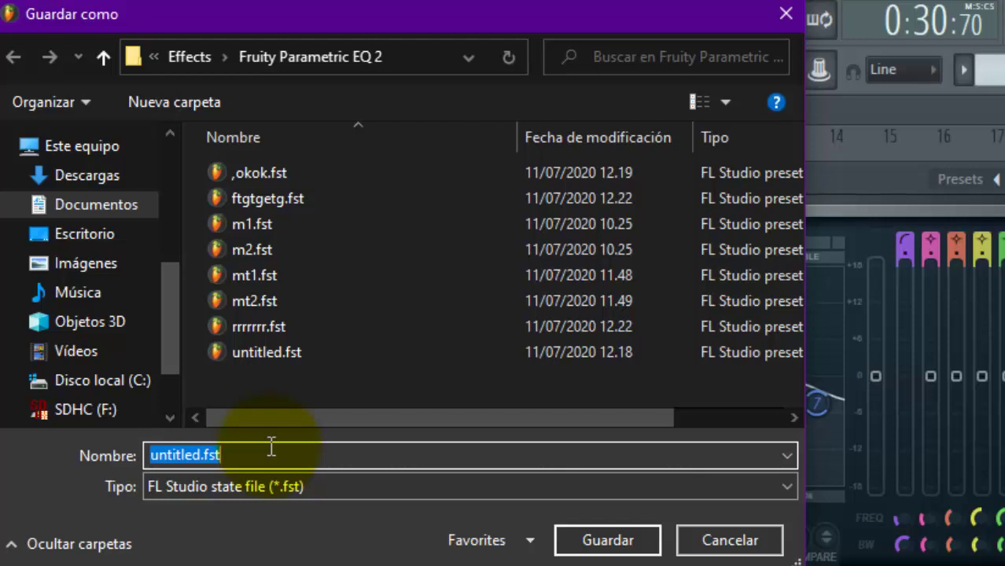
type("eq1")
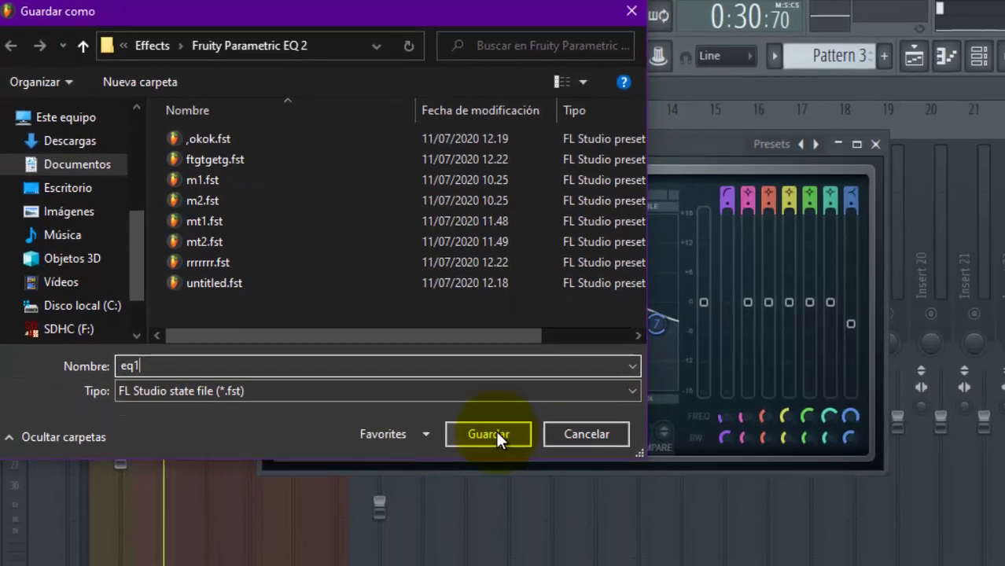
left_click(609, 540)
left_click(661, 109)
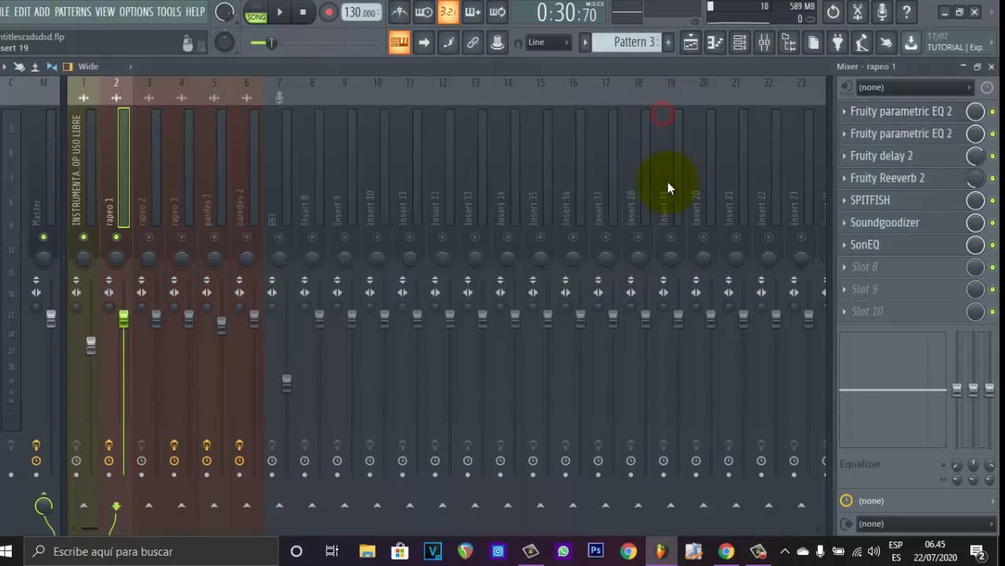
Save the settings of rapeo 1's second Fruity Parametric EQ 2 as preset eq2 and close the plugin
left_click(874, 134)
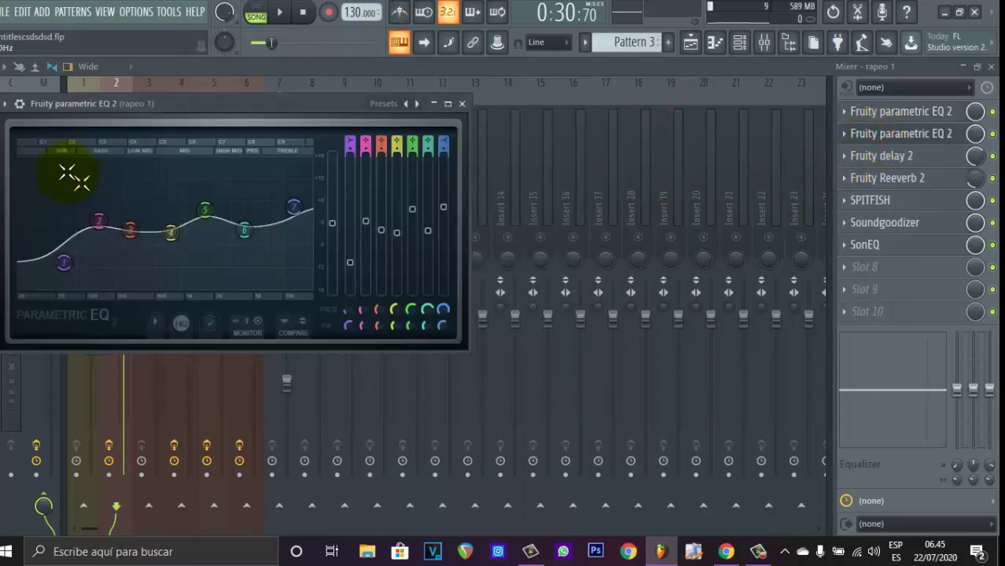
left_click(6, 103)
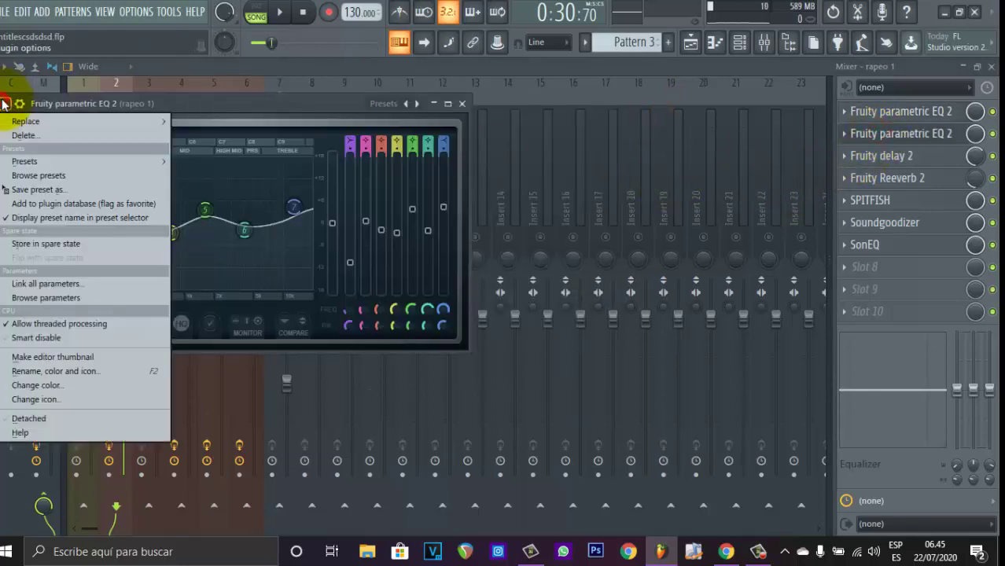
left_click(34, 190)
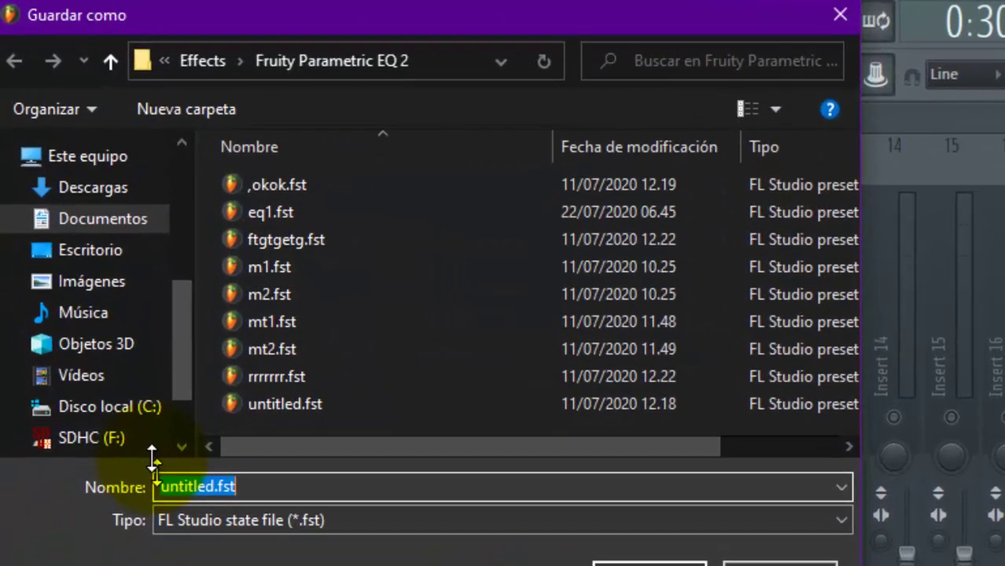
type("q")
type("eq")
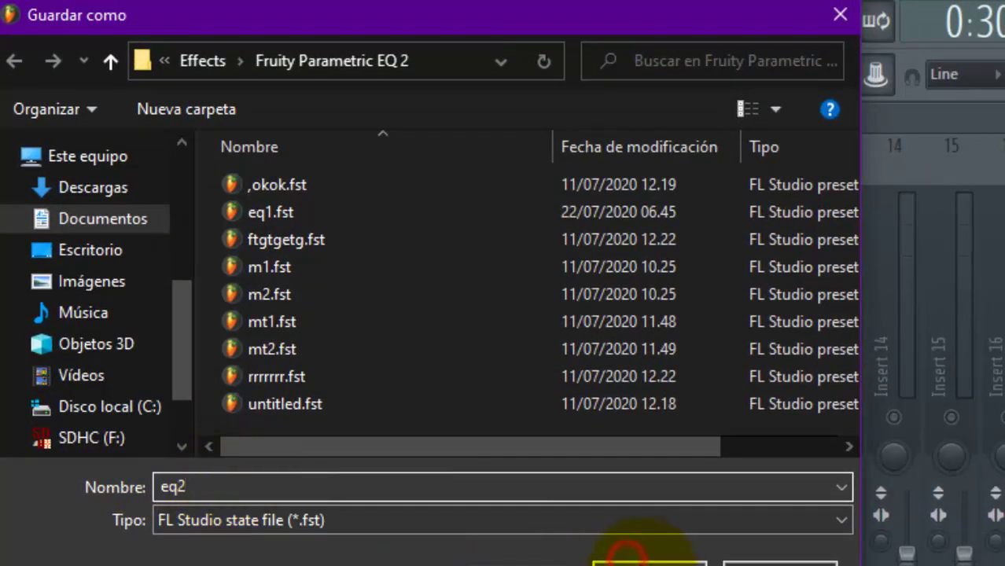
left_click(626, 550)
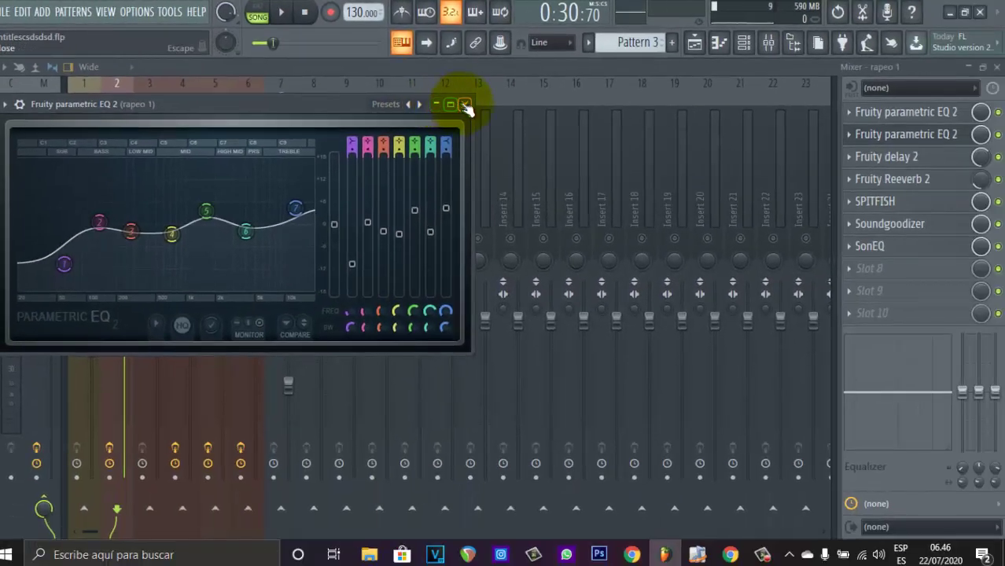
left_click(465, 104)
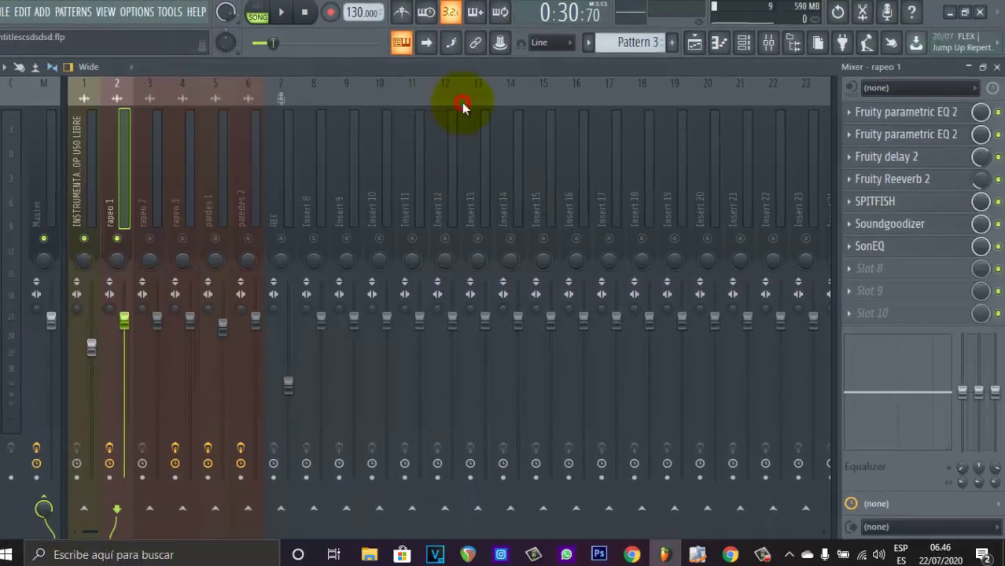
Save rapeo 1's Fruity Delay 2 settings as a preset named d1 and close the plugin
left_click(887, 157)
left_click(238, 126)
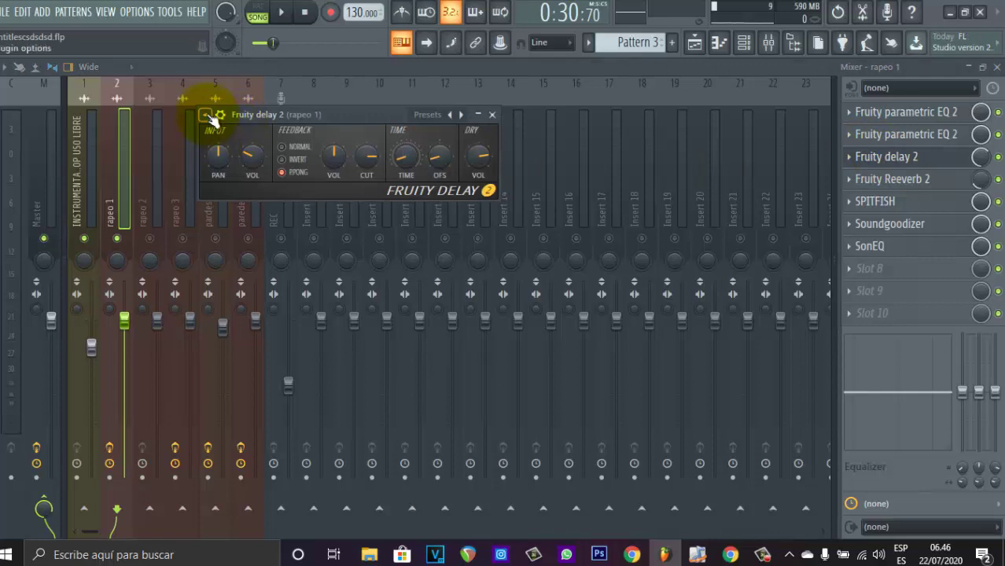
left_click(205, 115)
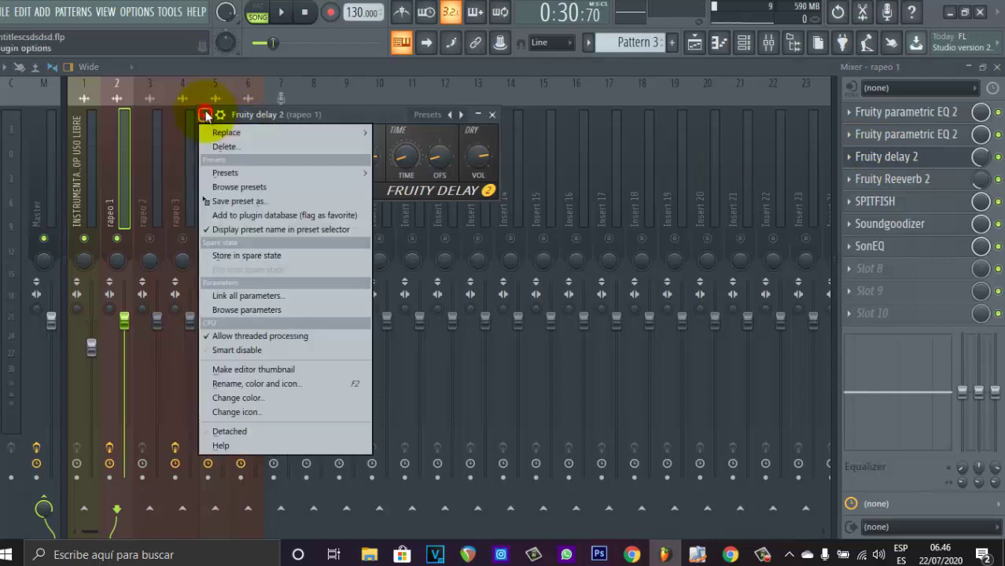
left_click(236, 202)
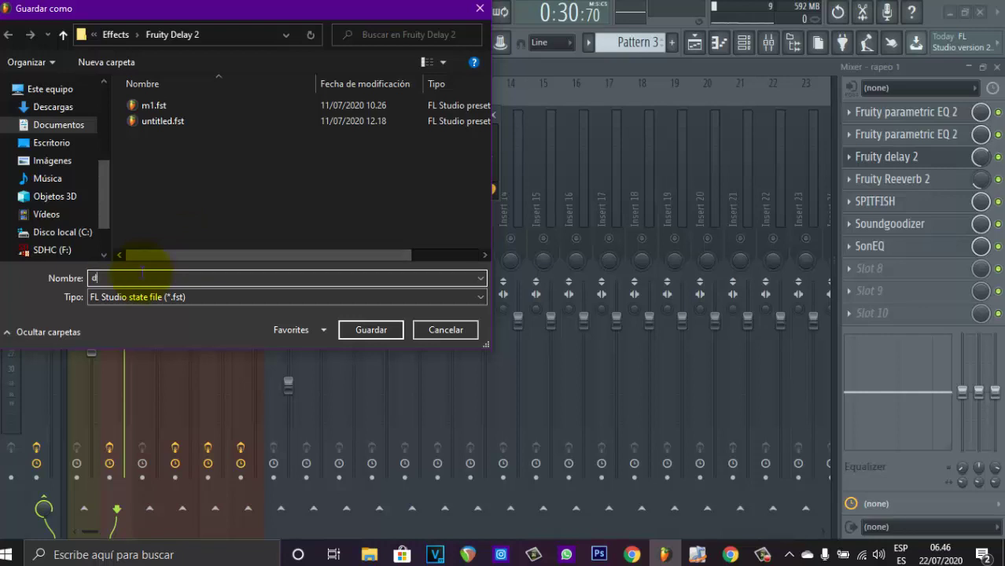
left_click(377, 327)
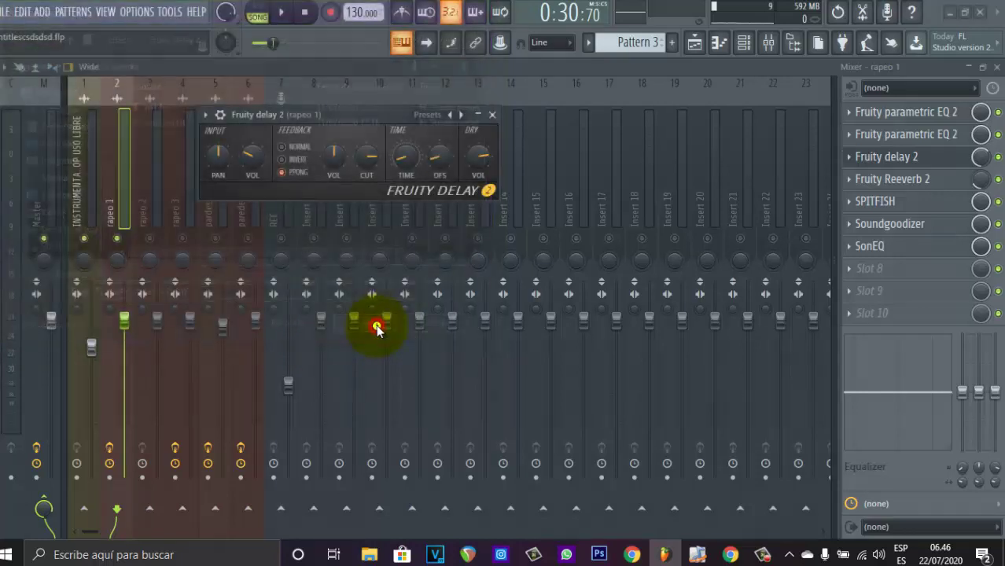
left_click(493, 115)
Save rapeo 1's Fruity Reeverb 2 settings as a preset and close the plugin
left_click(888, 179)
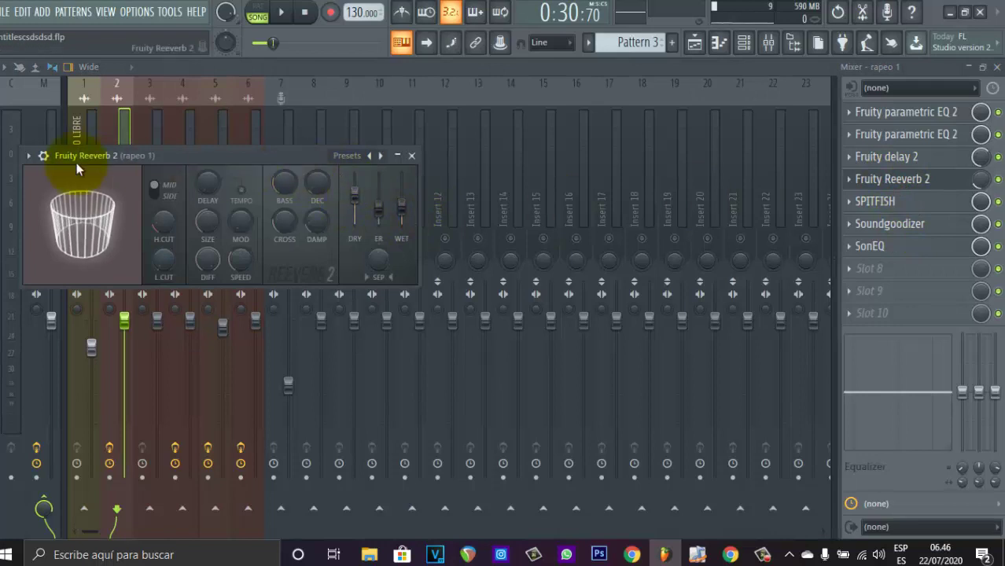
left_click(31, 155)
left_click(66, 244)
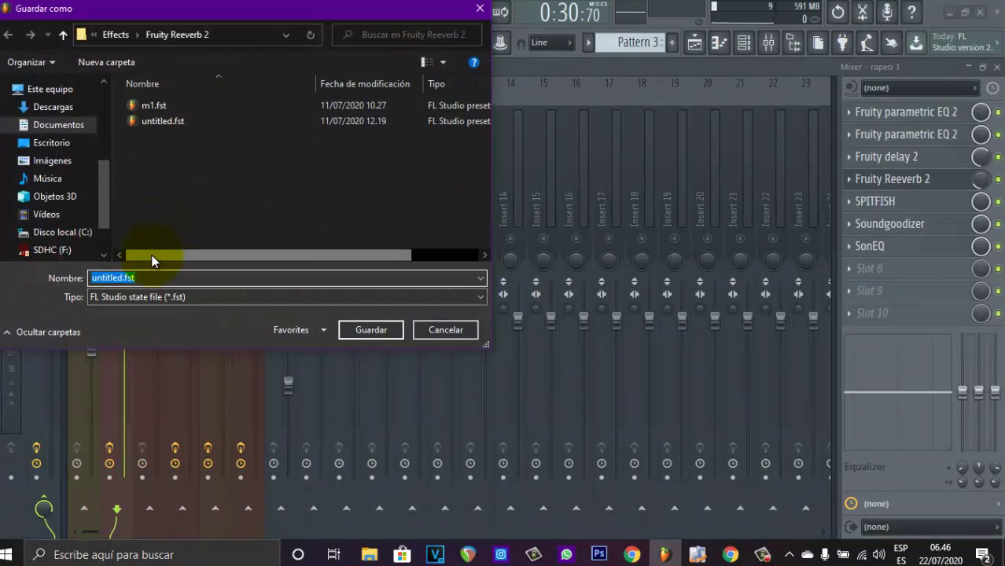
left_click(366, 329)
left_click(411, 155)
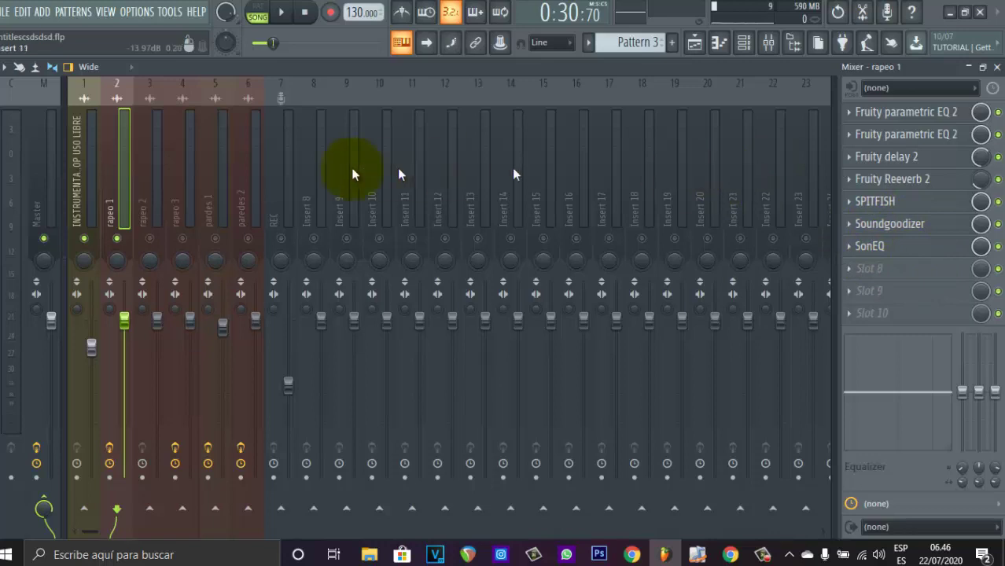
Load Fruity Parametric EQ 2 into effect slot 1 of rapeo 2, apply the eq1 preset and close it
left_click(147, 176)
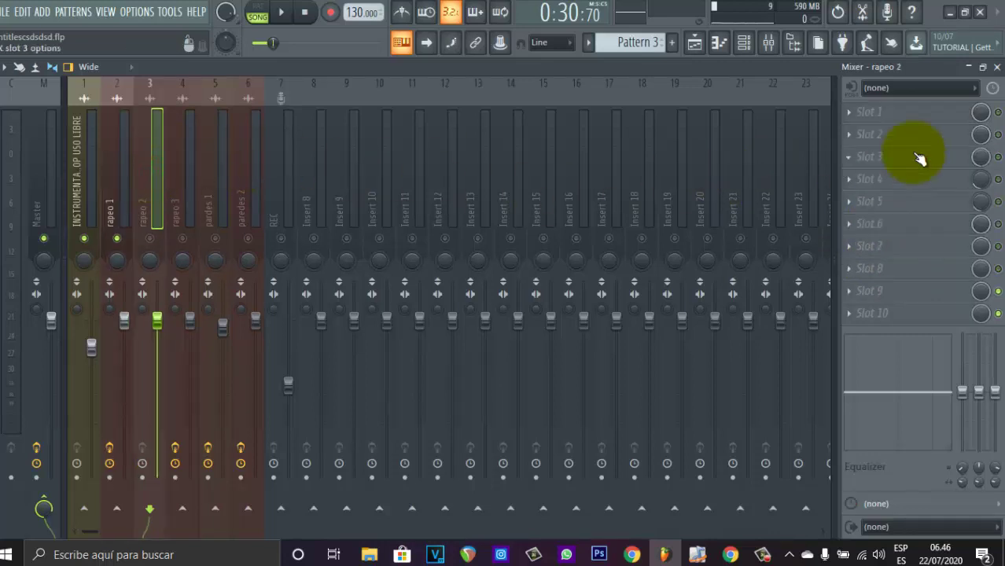
left_click(888, 114)
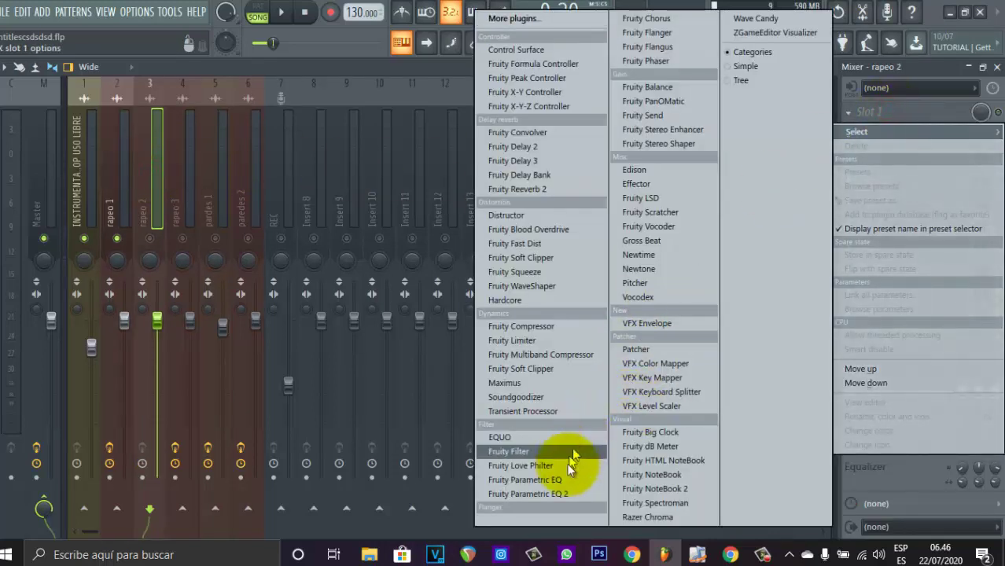
left_click(553, 494)
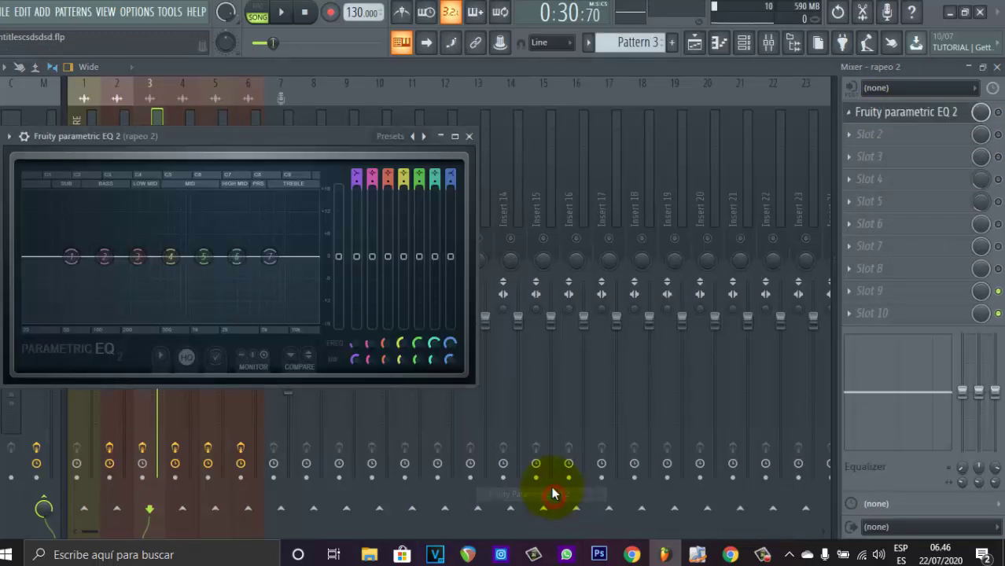
left_click(399, 142)
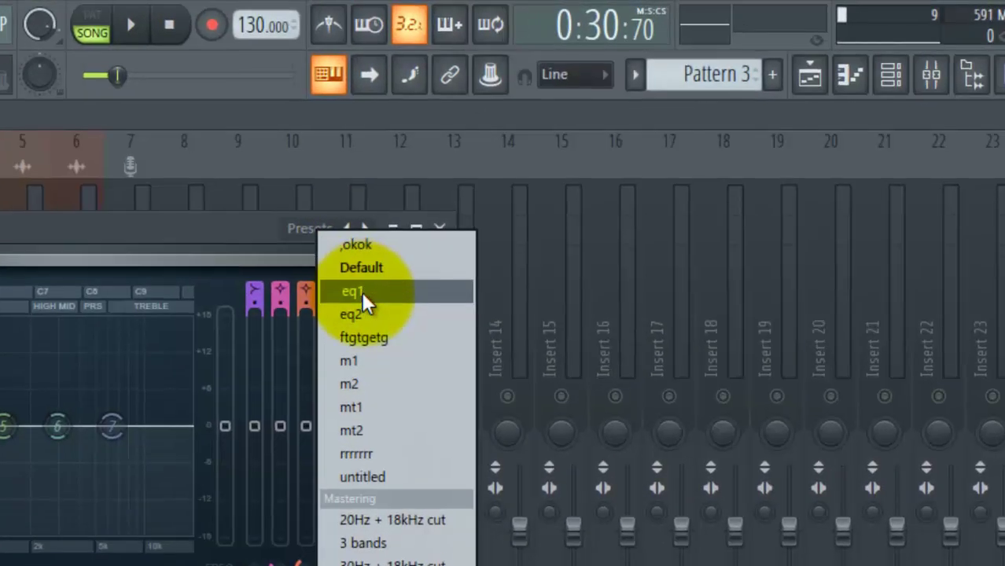
left_click(362, 291)
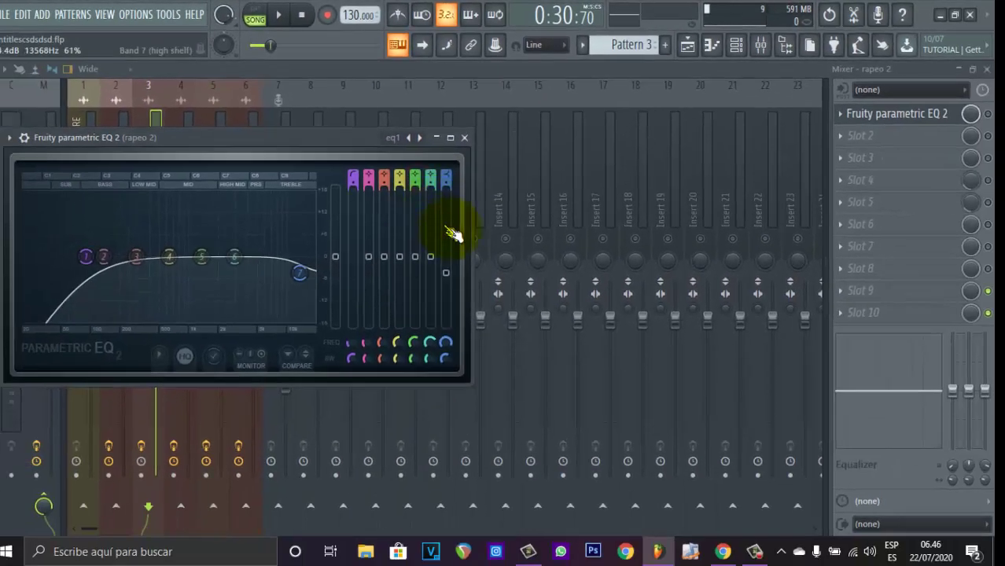
left_click(465, 138)
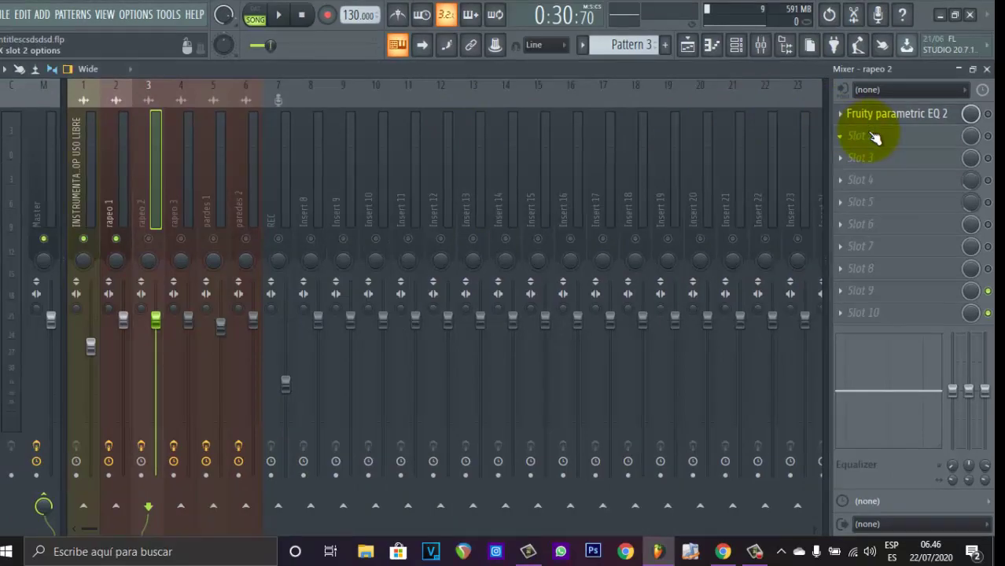
Load a second Fruity Parametric EQ 2 into slot 2 of rapeo 2, apply the eq2 preset and close it
left_click(868, 114)
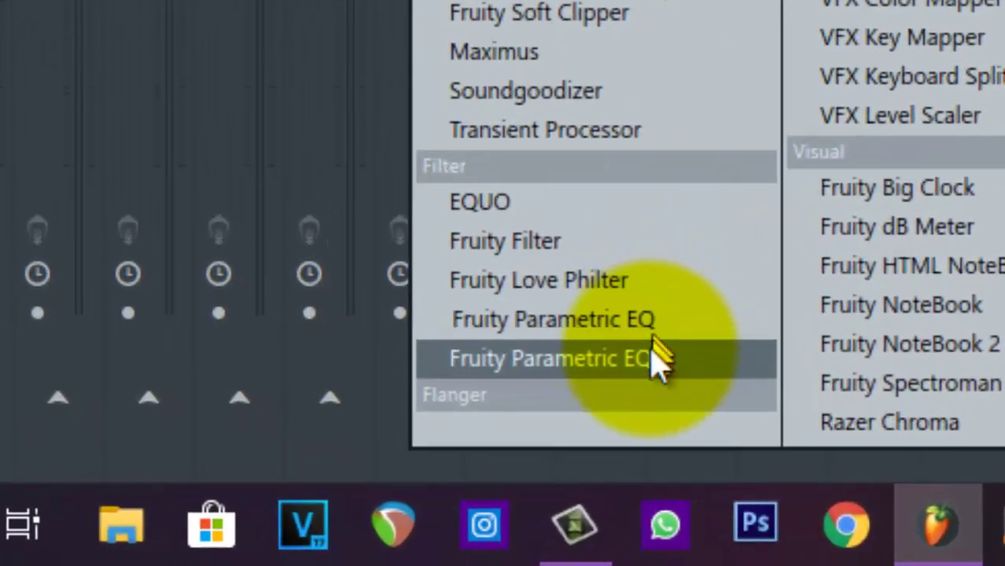
left_click(621, 406)
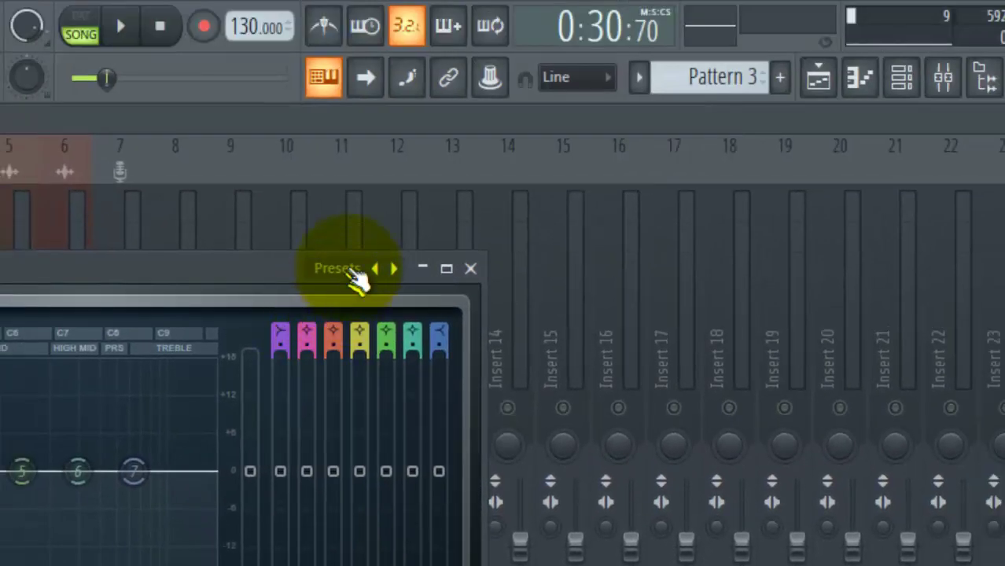
left_click(348, 269)
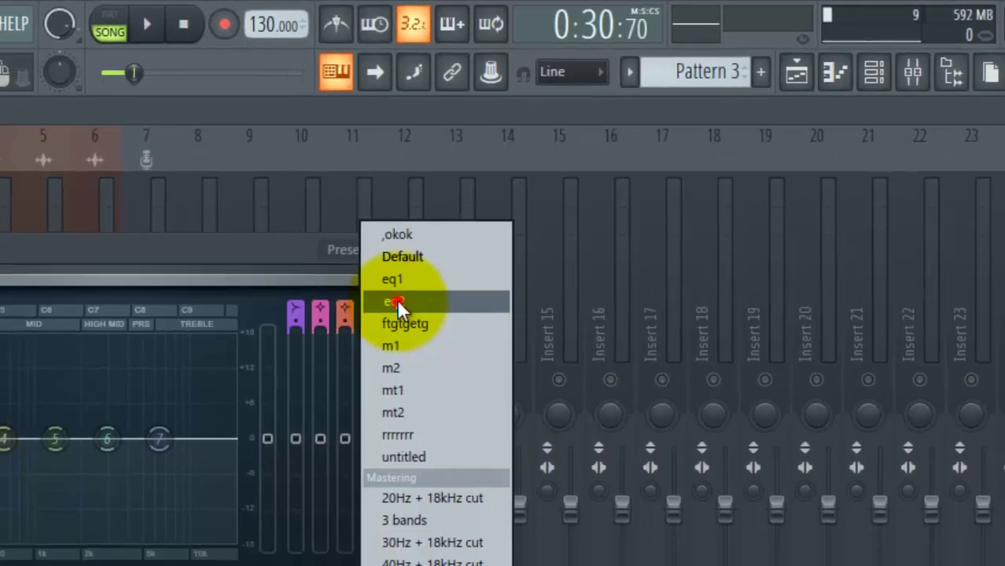
left_click(396, 301)
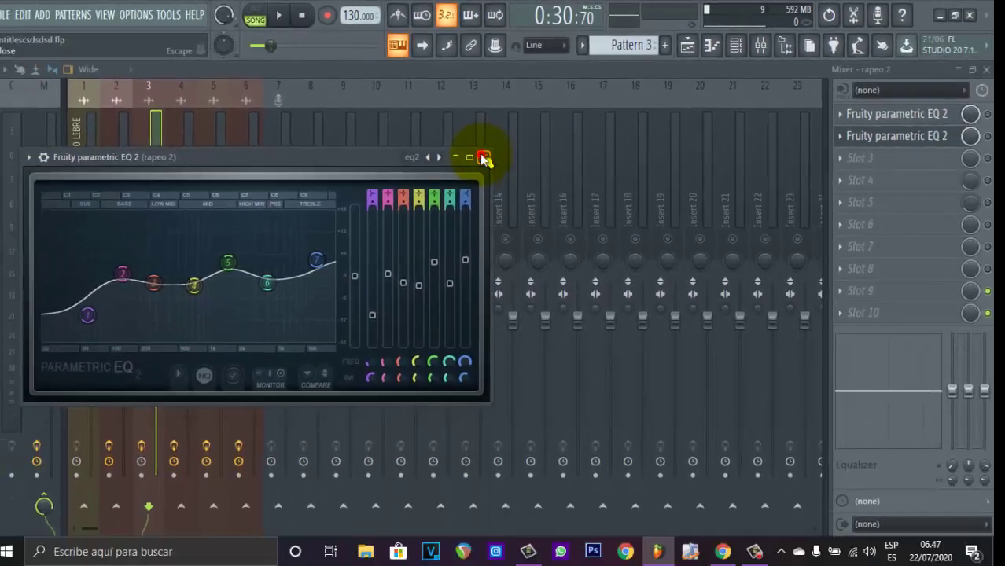
left_click(467, 249)
Load Fruity Delay 2 into effect slot 3 of rapeo 2, apply the d1 preset and close the plugin
left_click(901, 157)
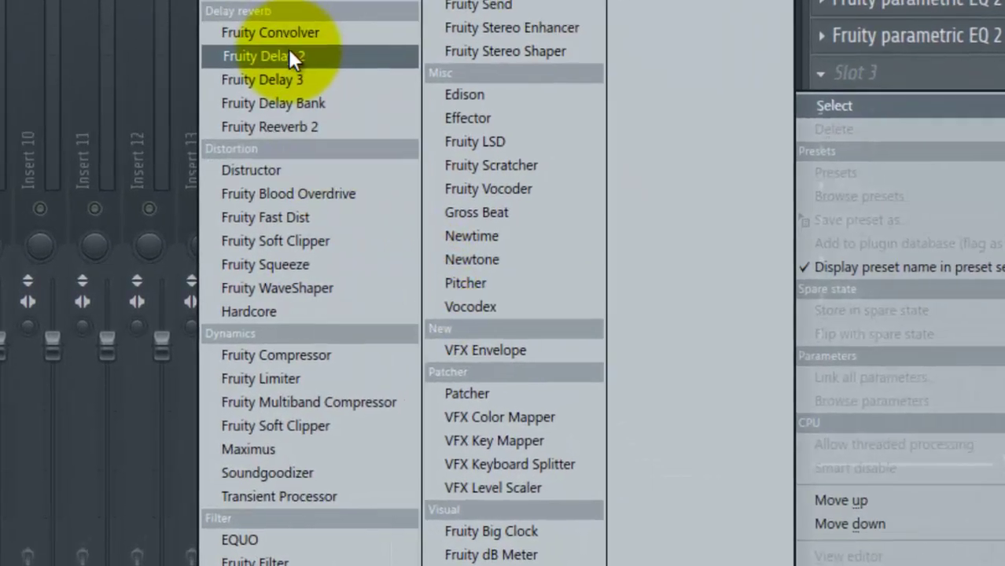
left_click(259, 59)
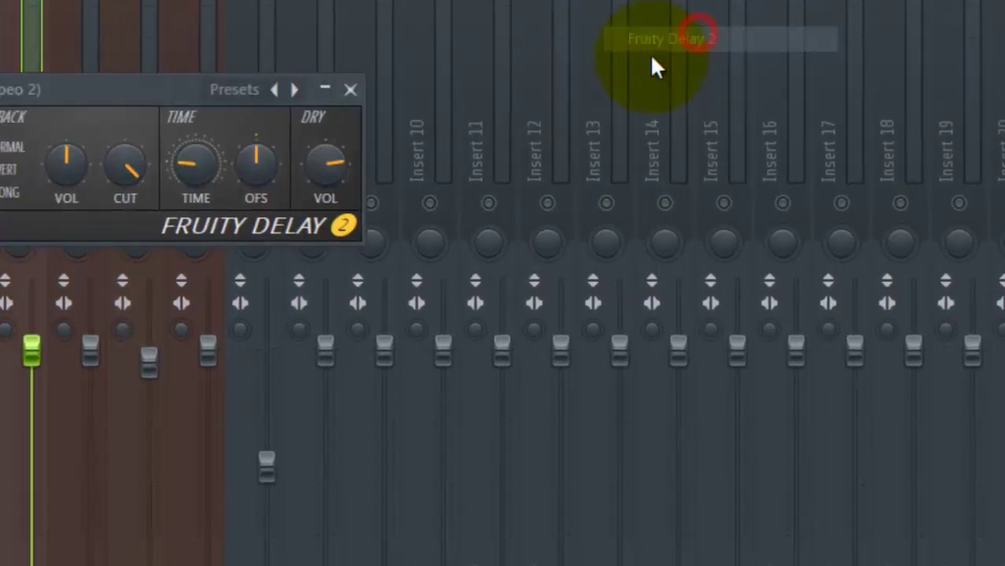
left_click(515, 79)
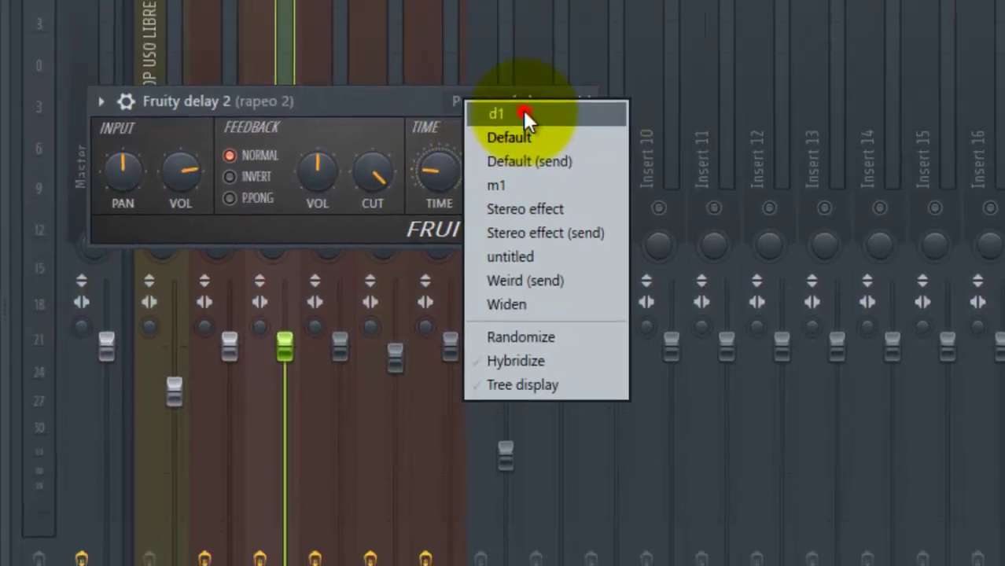
left_click(522, 114)
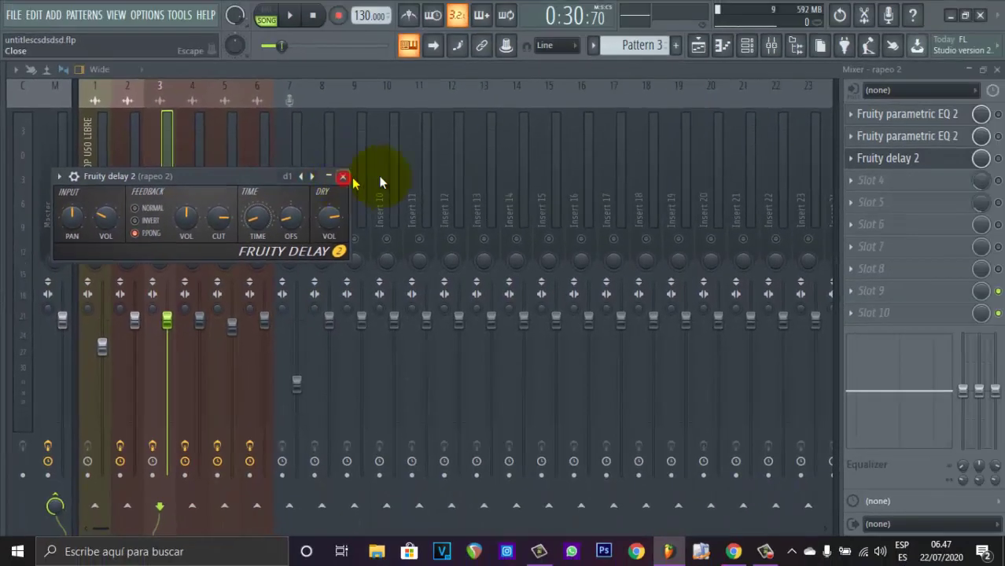
left_click(342, 176)
left_click(900, 180)
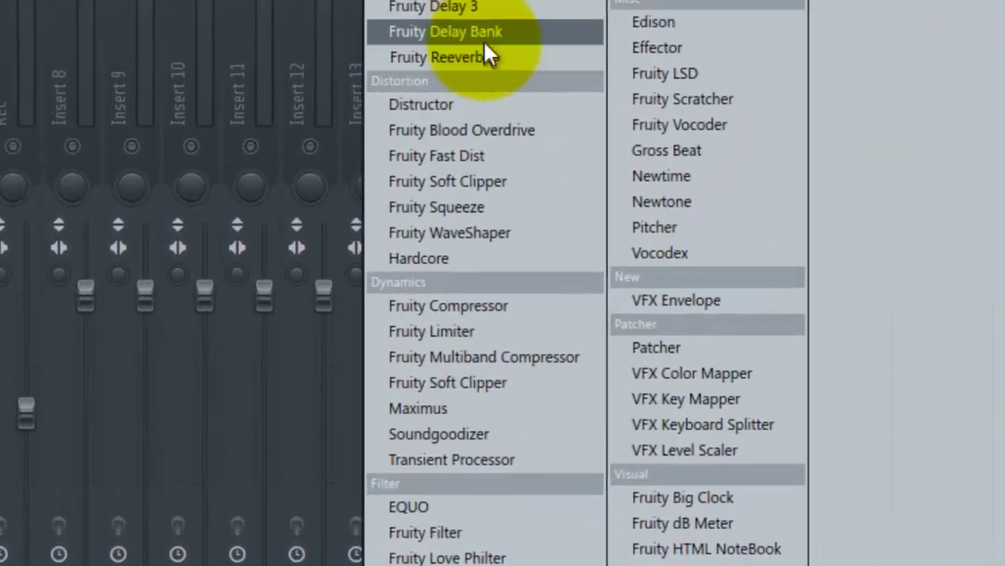
left_click(515, 160)
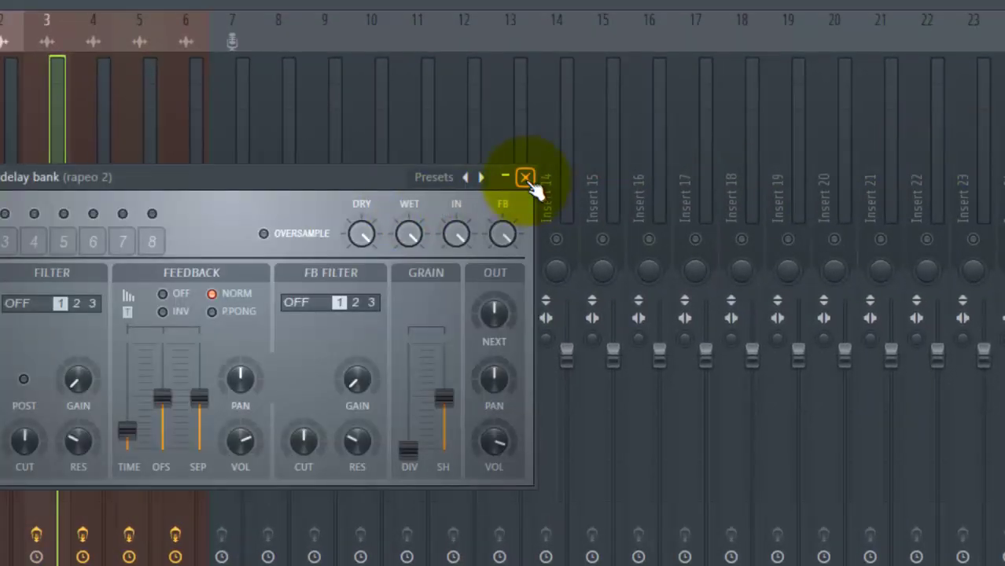
left_click(525, 178)
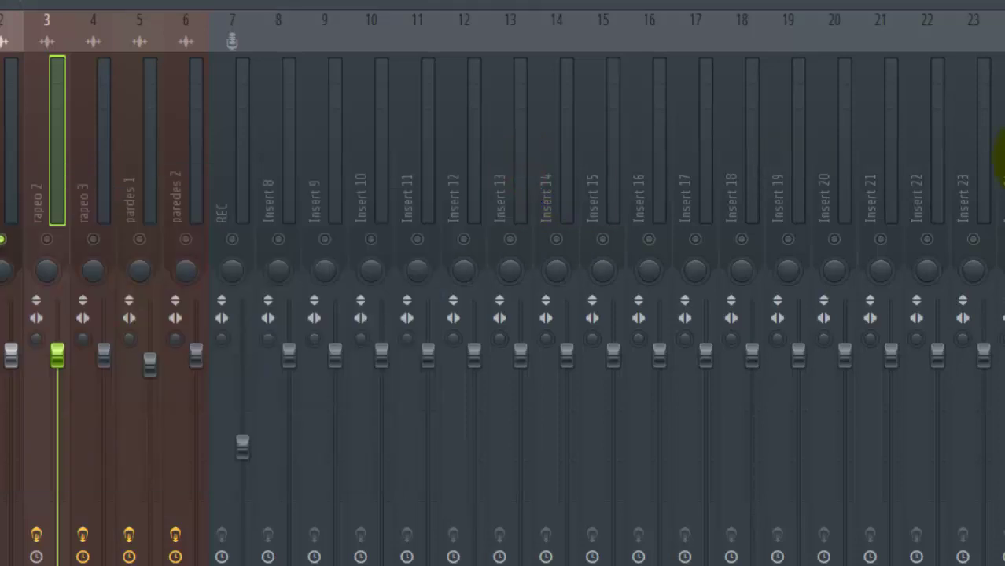
key("F8")
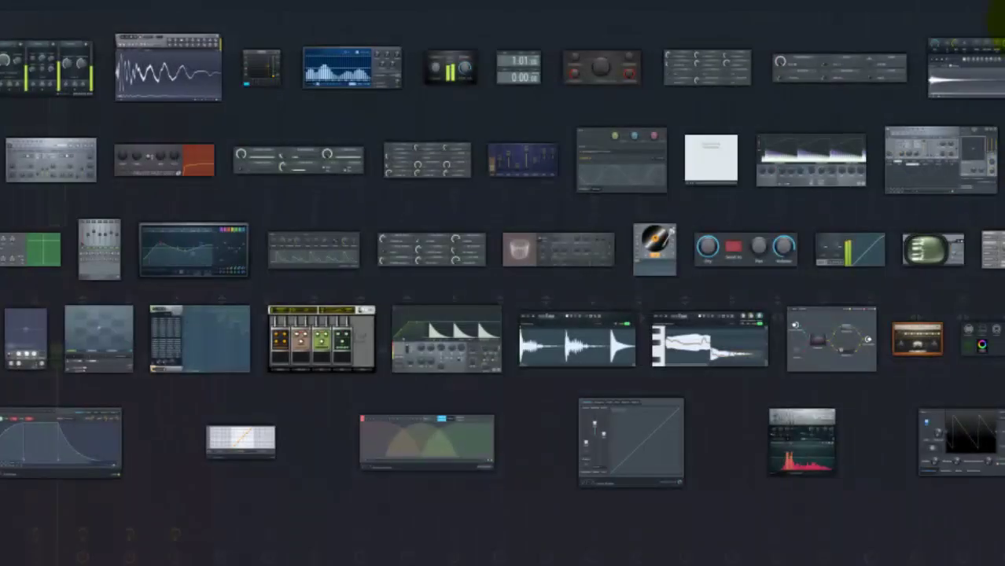
right_click(966, 24)
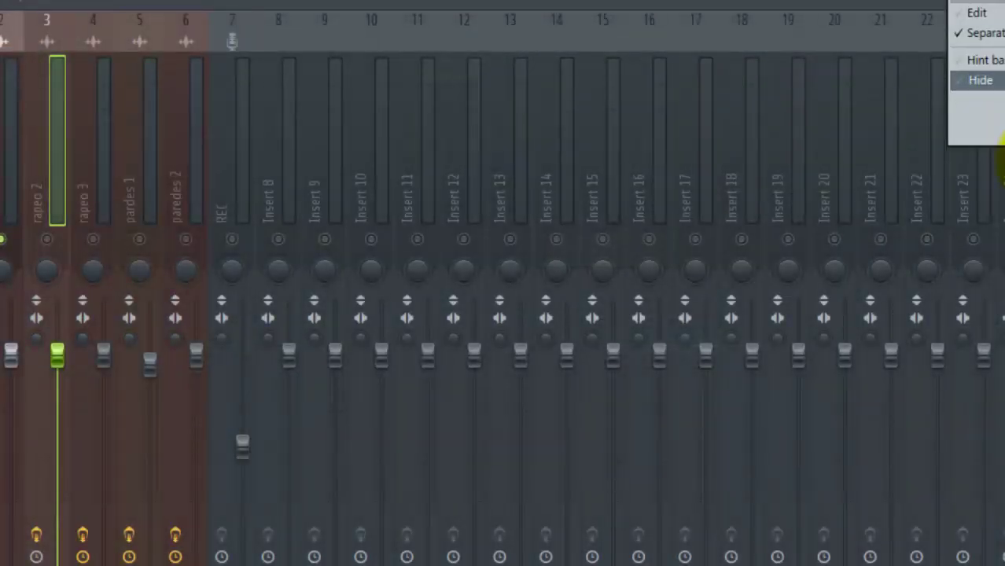
Load Fruity Reeverb 2 into effect slot 4 of rapeo 2, apply the r1 preset and close the plugin
left_click(997, 155)
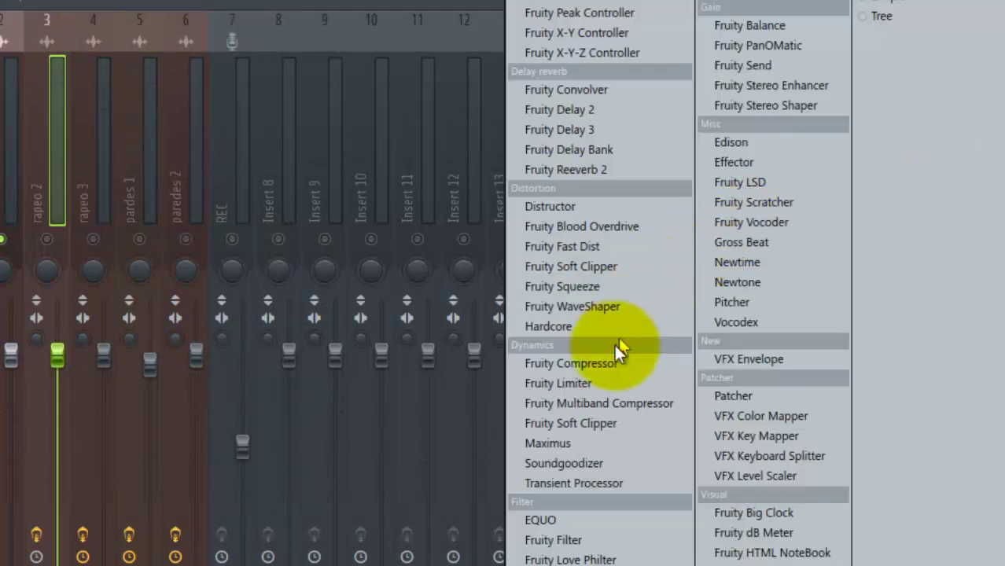
left_click(656, 176)
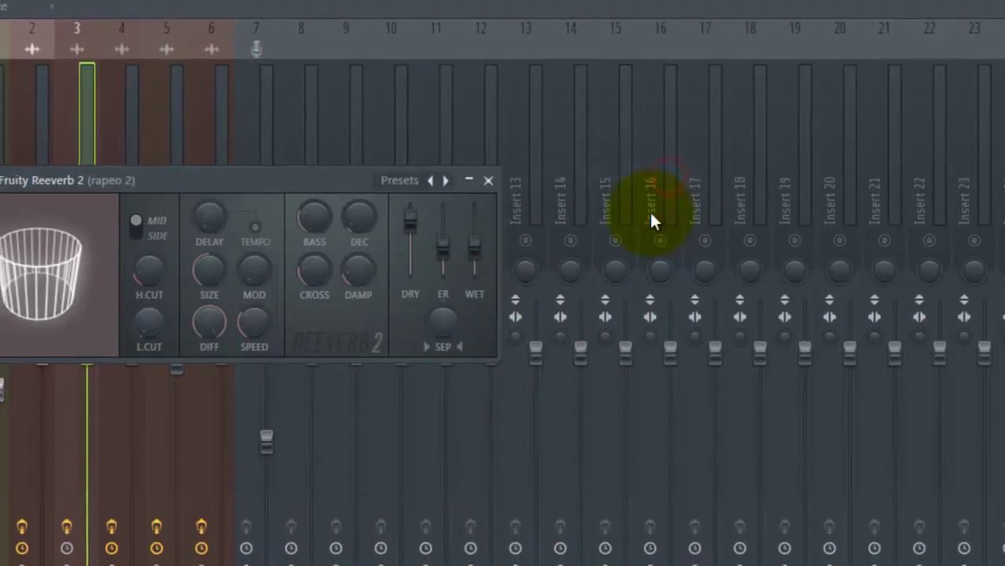
left_click(415, 187)
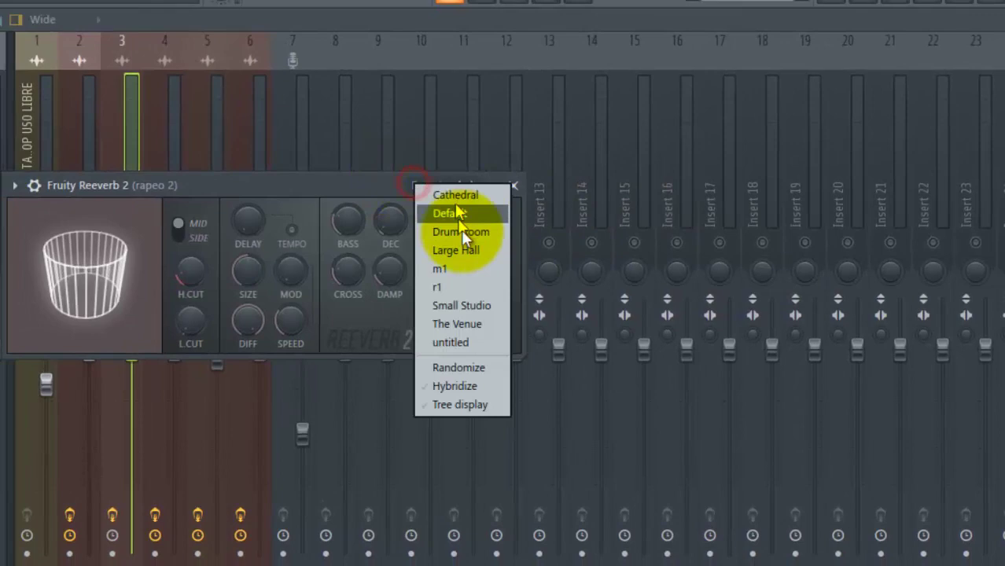
left_click(460, 287)
left_click(514, 186)
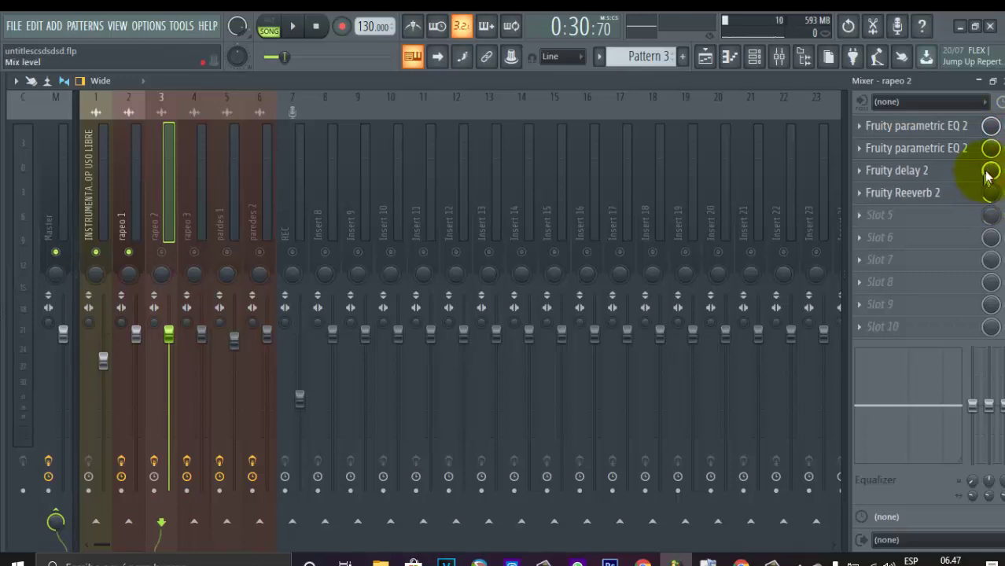
Lower the mix levels of rapeo 2's Fruity Delay 2 and Fruity Reeverb 2, and compare them with rapeo 1's effect chain
left_click_drag(986, 172, 953, 235)
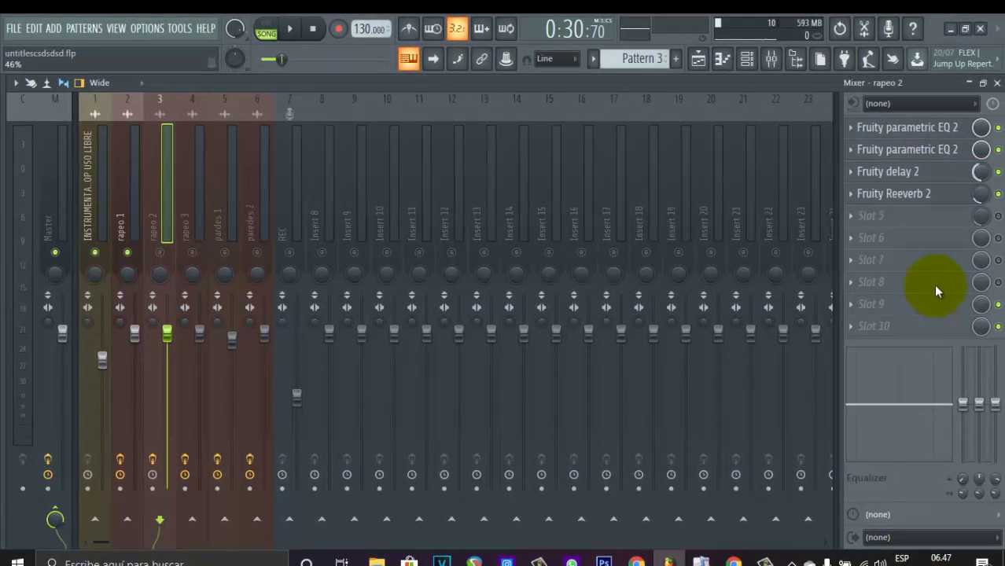
left_click_drag(980, 189, 967, 228)
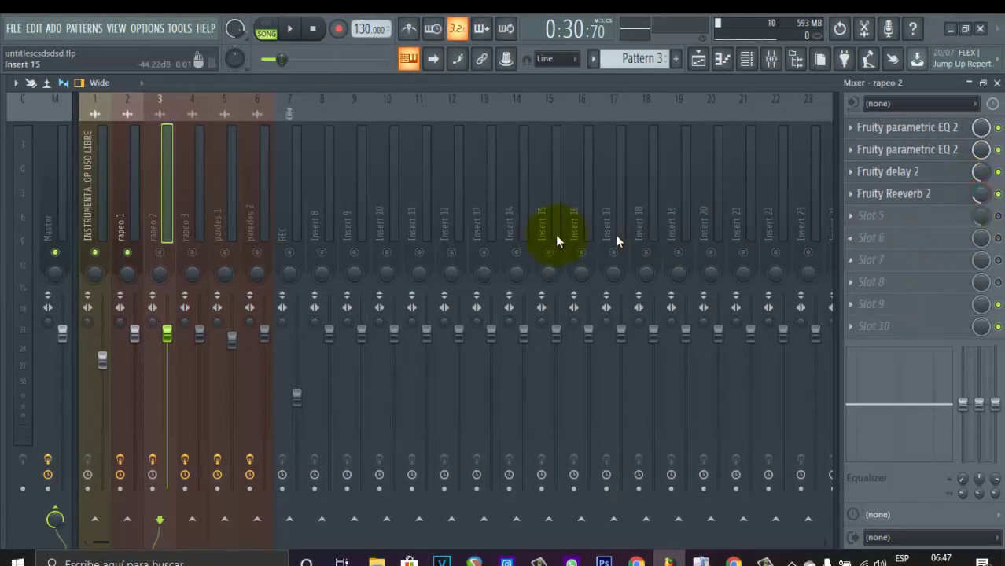
left_click(121, 203)
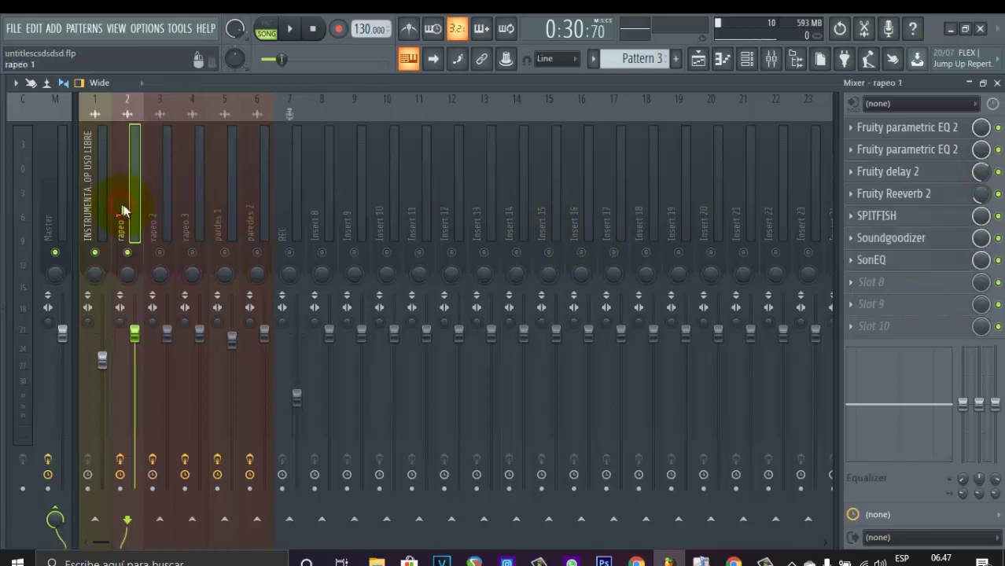
left_click(152, 209)
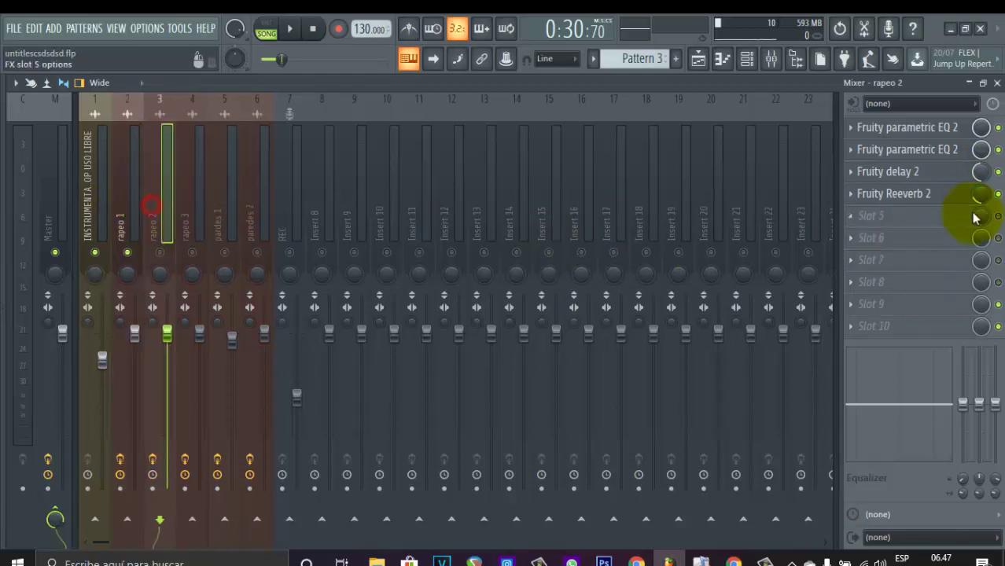
Load the SPITFISH de-esser into effect slot 5 of rapeo 2, set its depth to 28 and close it
left_click(908, 221)
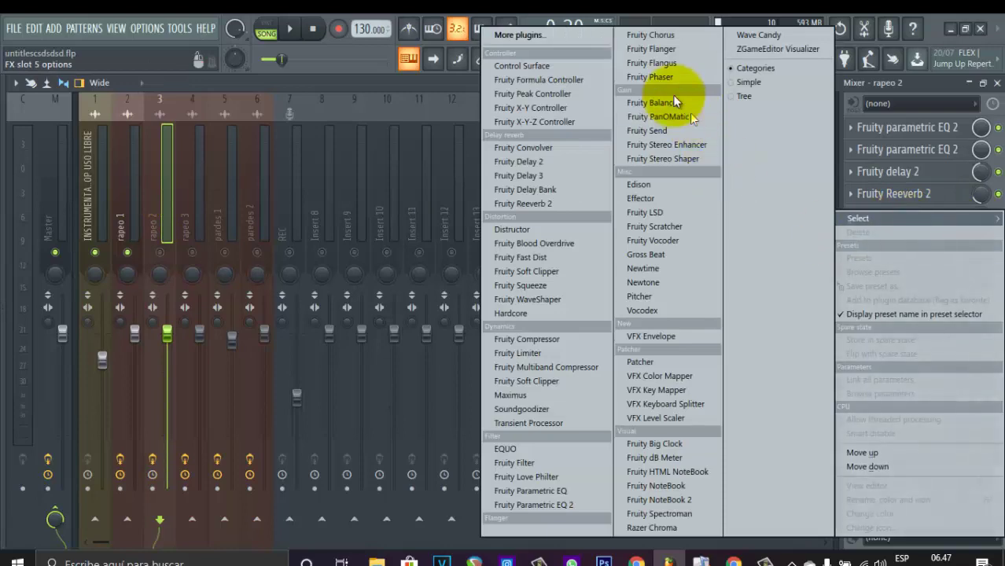
left_click(571, 35)
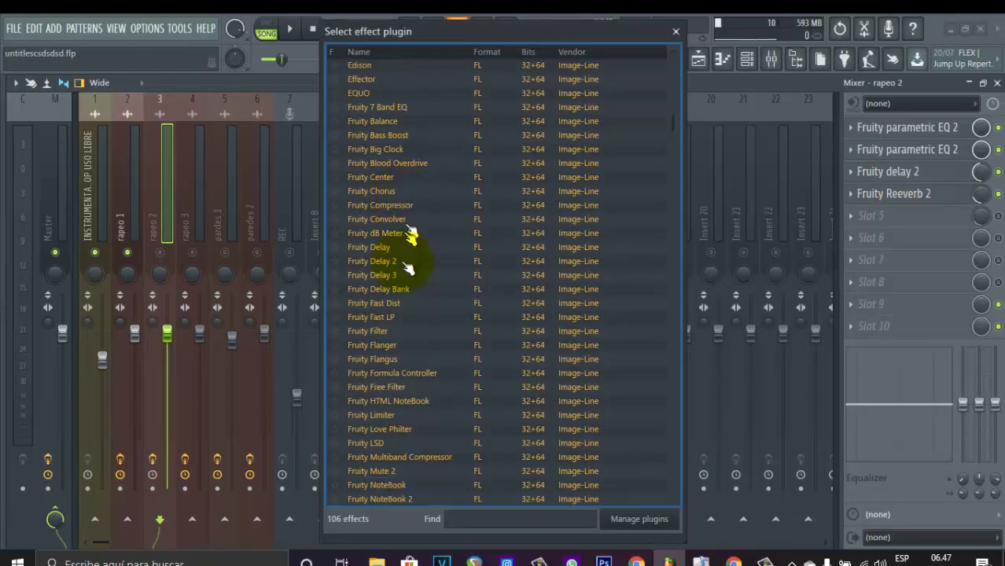
scroll(410, 262, "down", 15)
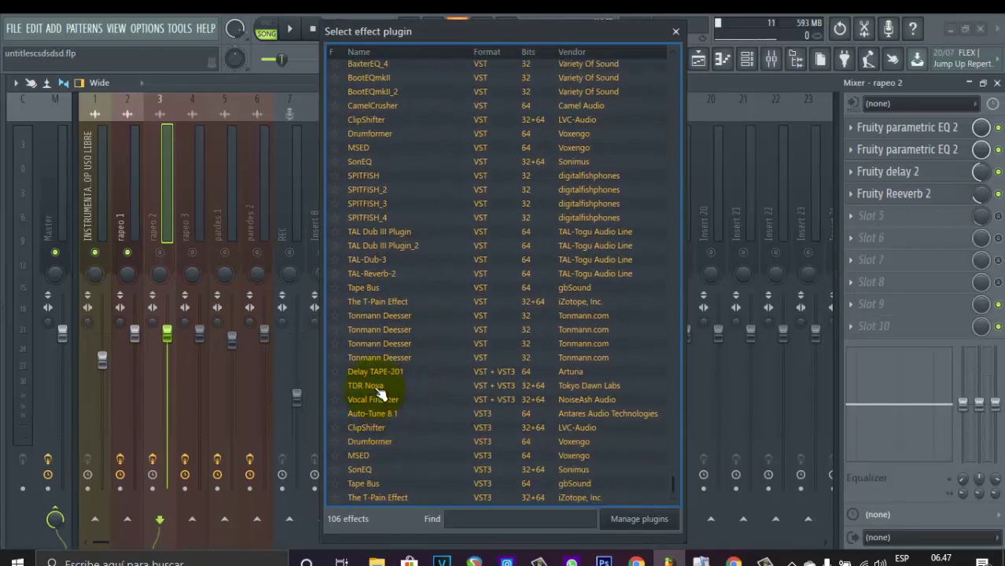
double_click(380, 177)
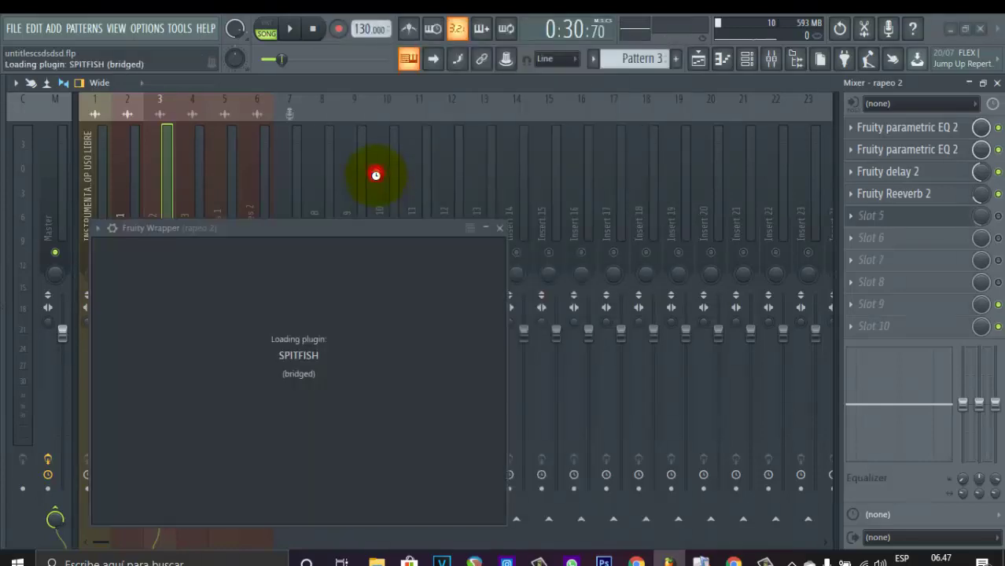
scroll(283, 343, "up", 1)
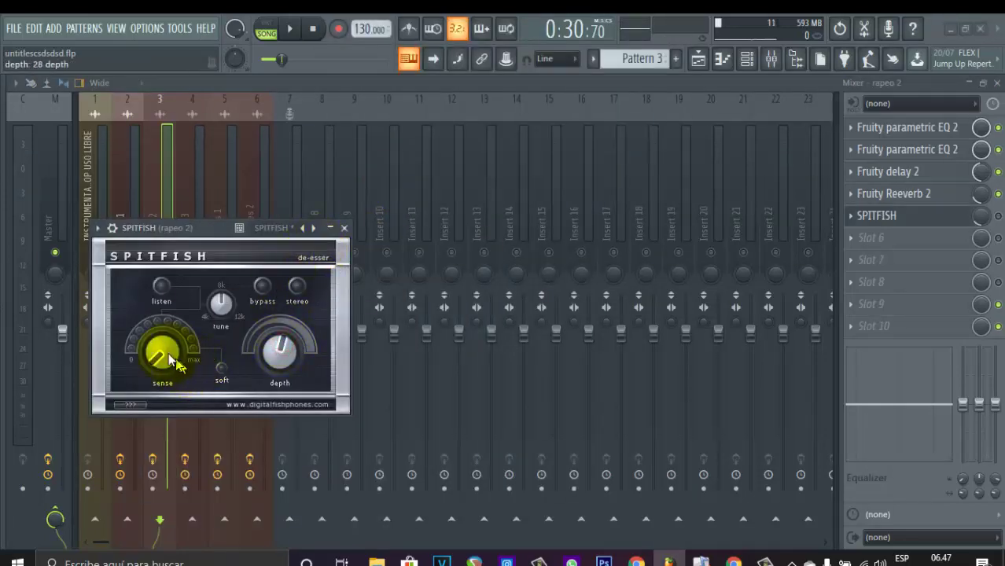
left_click(344, 227)
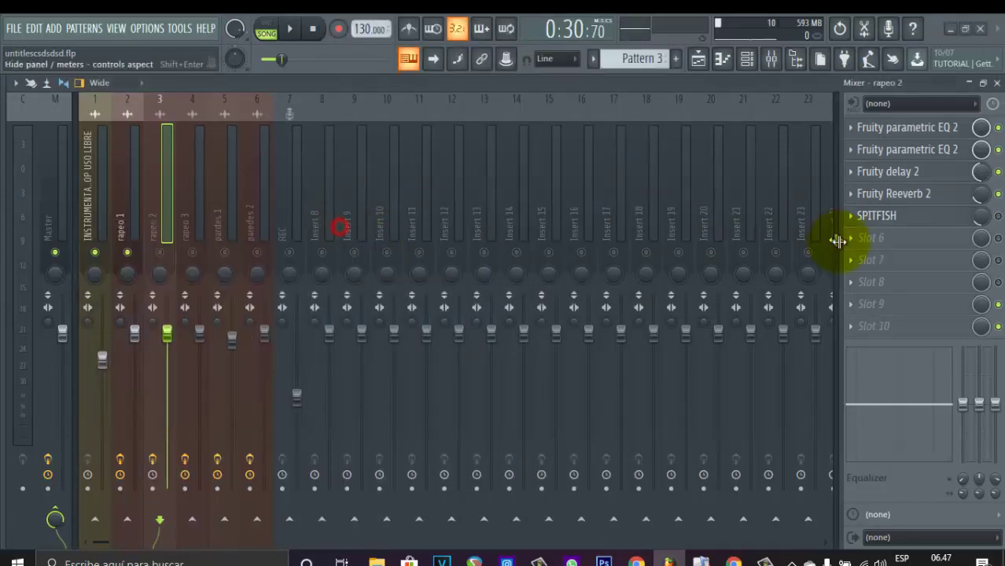
Load Soundgoodizer into effect slot 6 of rapeo 2, close it and unmute the rapeo 2 track
left_click(871, 239)
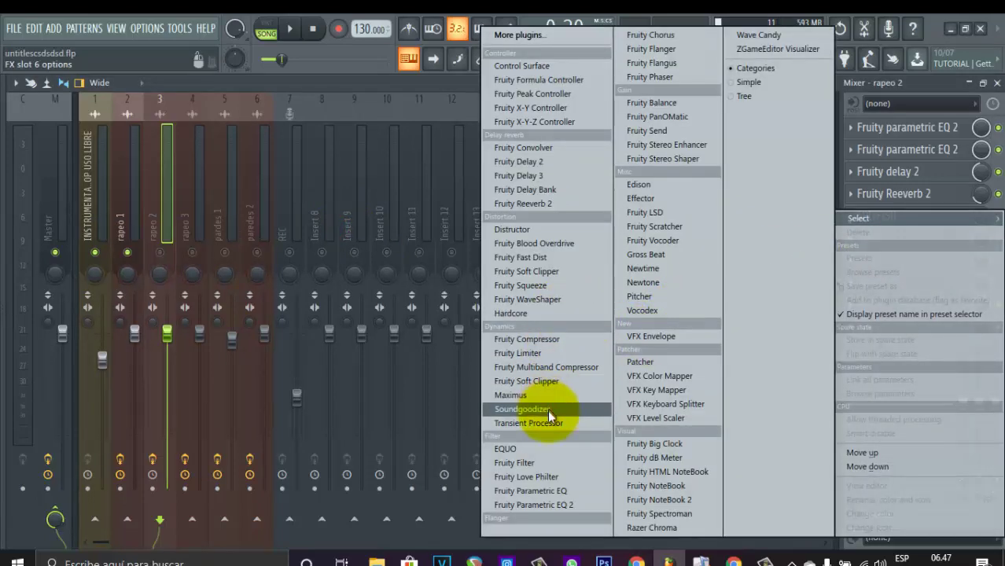
left_click(522, 409)
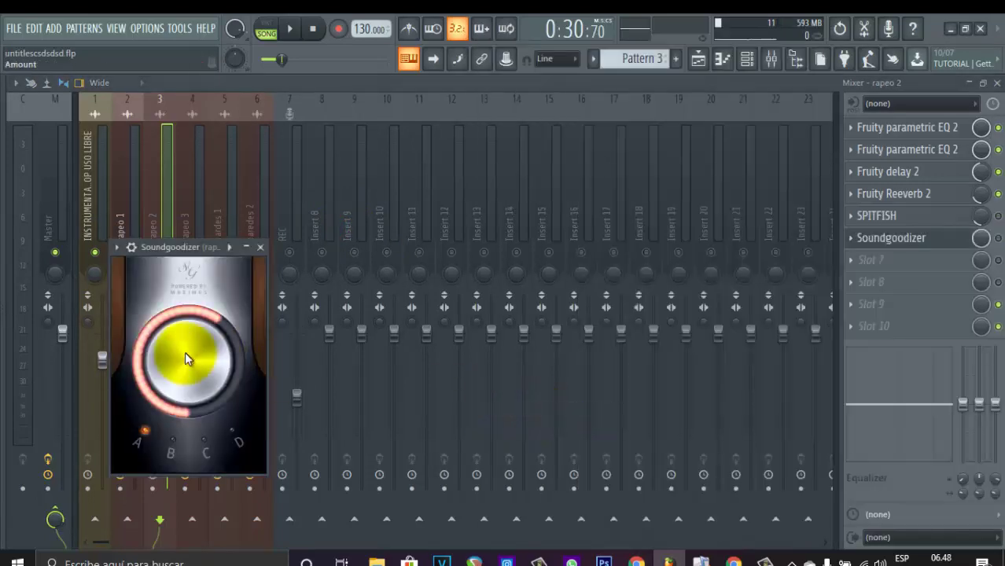
left_click(260, 246)
left_click(160, 252)
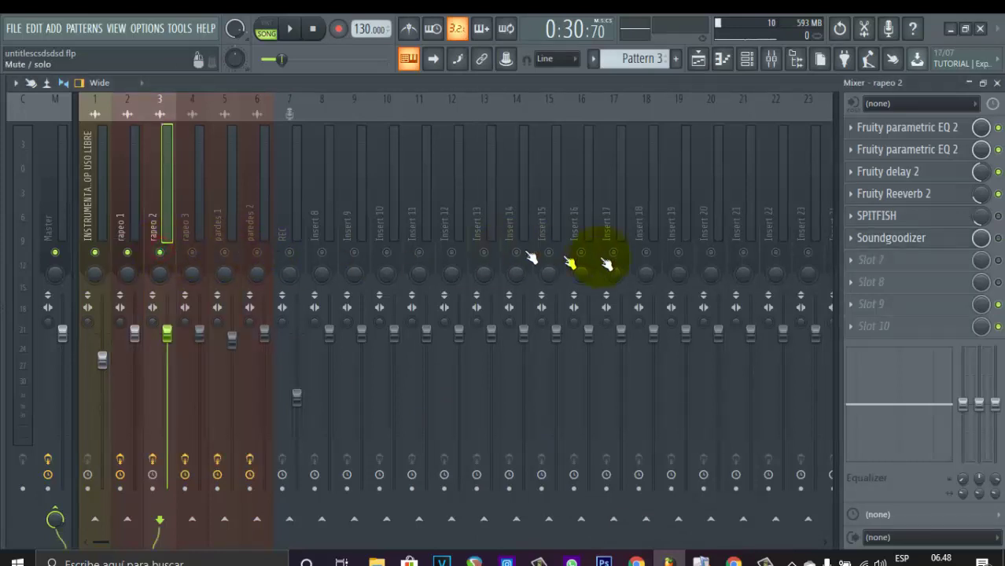
Load SonEQ into slot 7 of rapeo 2 with 0.87 dB input gain and drive switched on, close it and enable effect slots 5 to 7
left_click(882, 268)
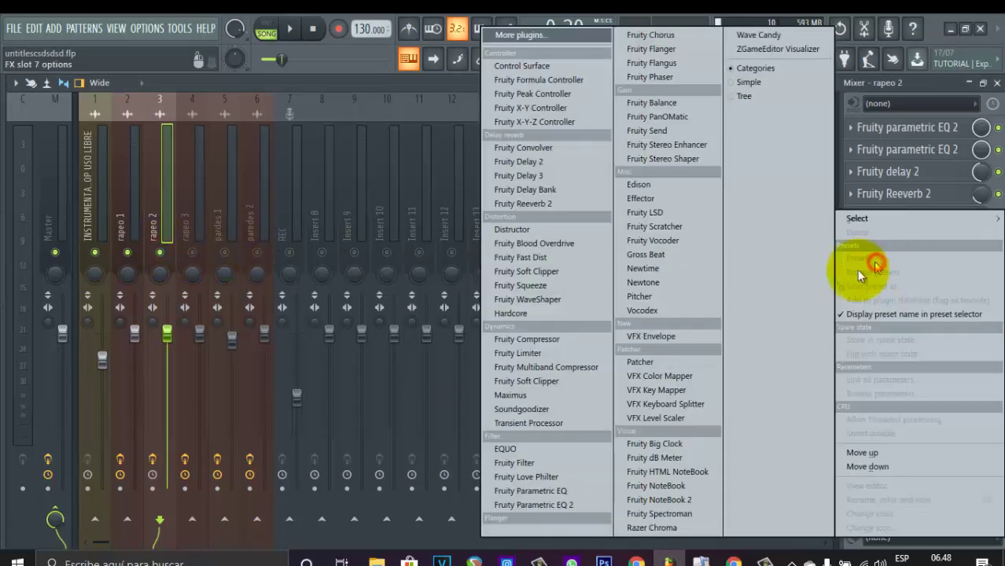
left_click(596, 34)
scroll(455, 406, "down", 20)
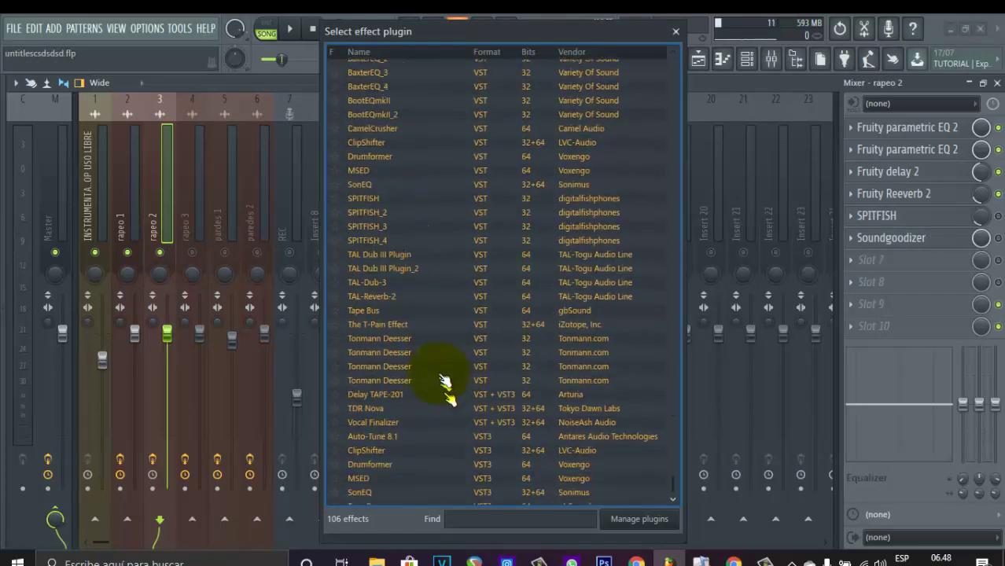
double_click(371, 470)
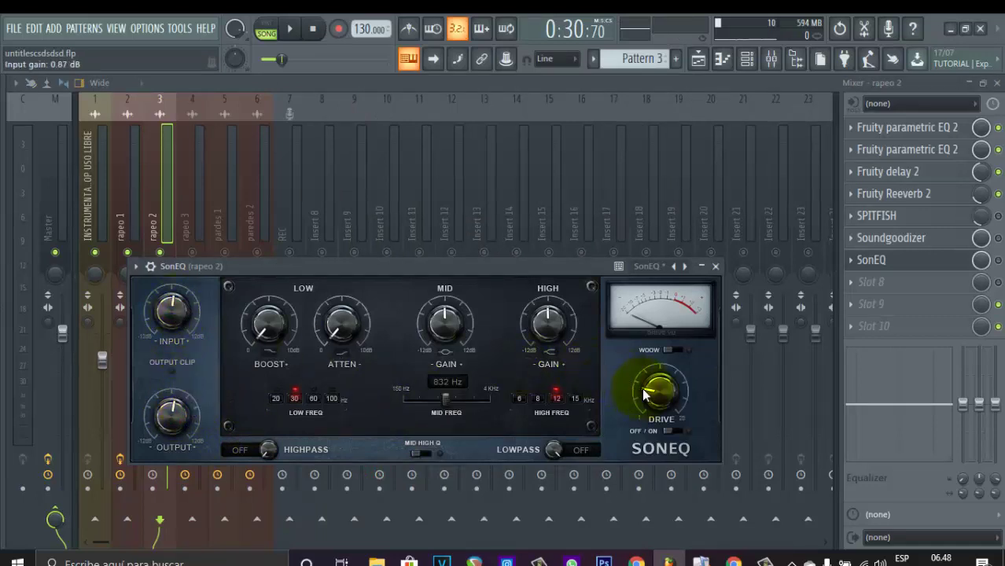
left_click_drag(642, 390, 643, 383)
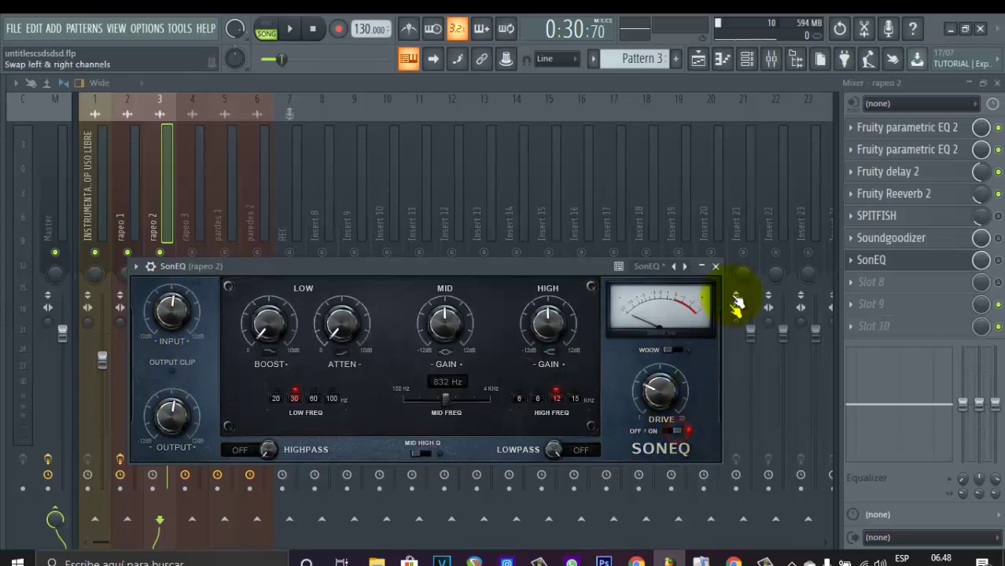
left_click(716, 268)
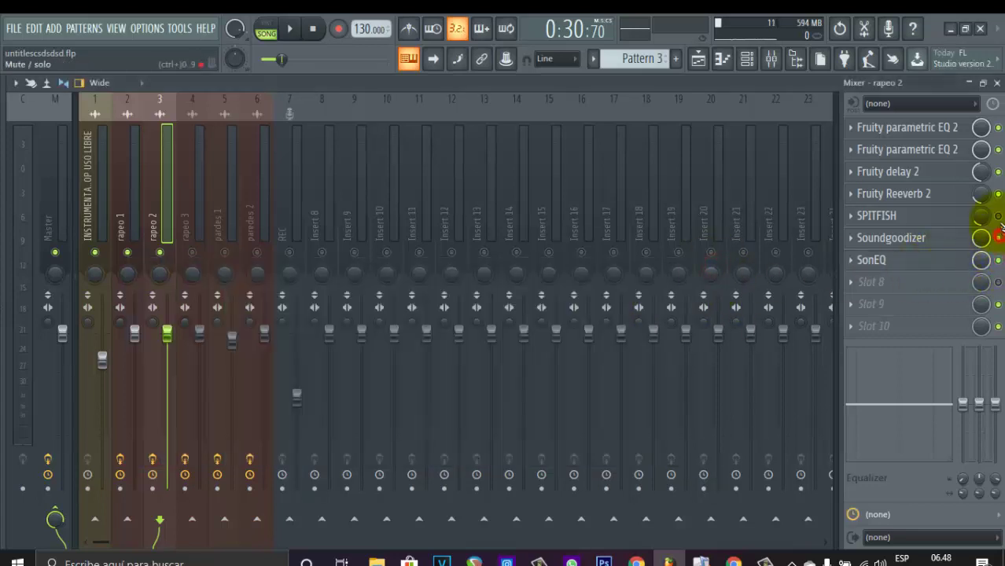
left_click(980, 220)
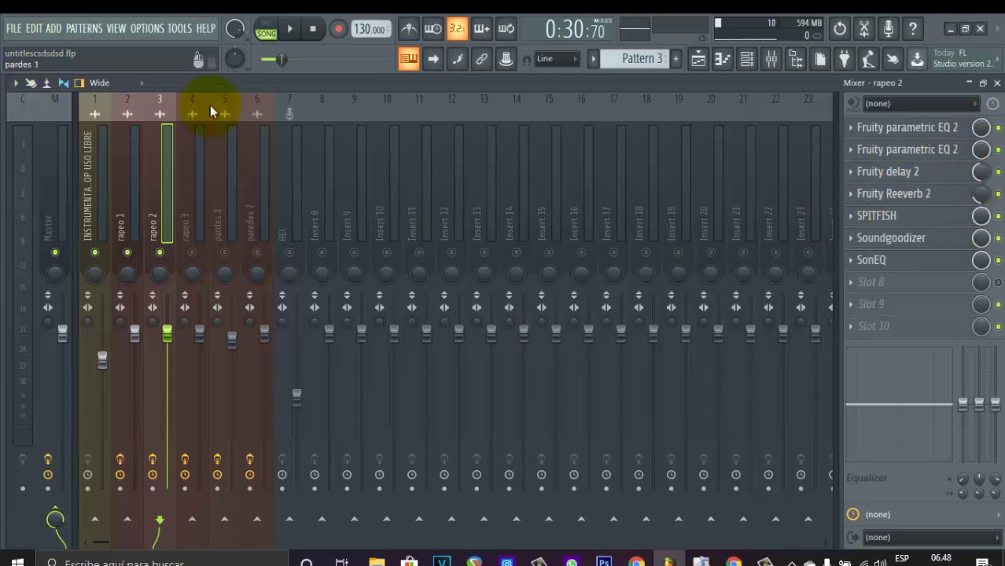
Play the playlist arrangement from just before rapeo 2's first vocal section to hear the applied effects
left_click(699, 58)
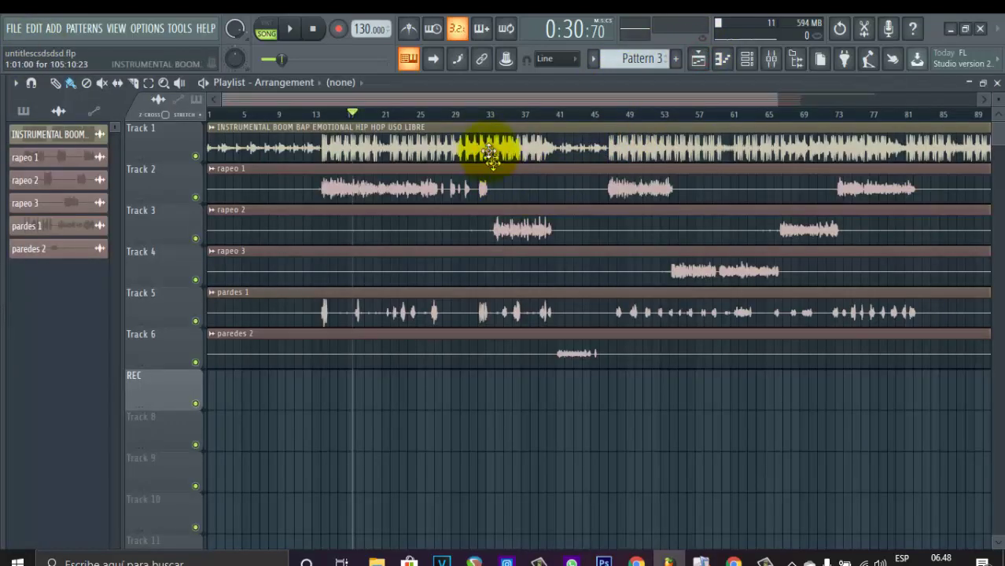
left_click(489, 116)
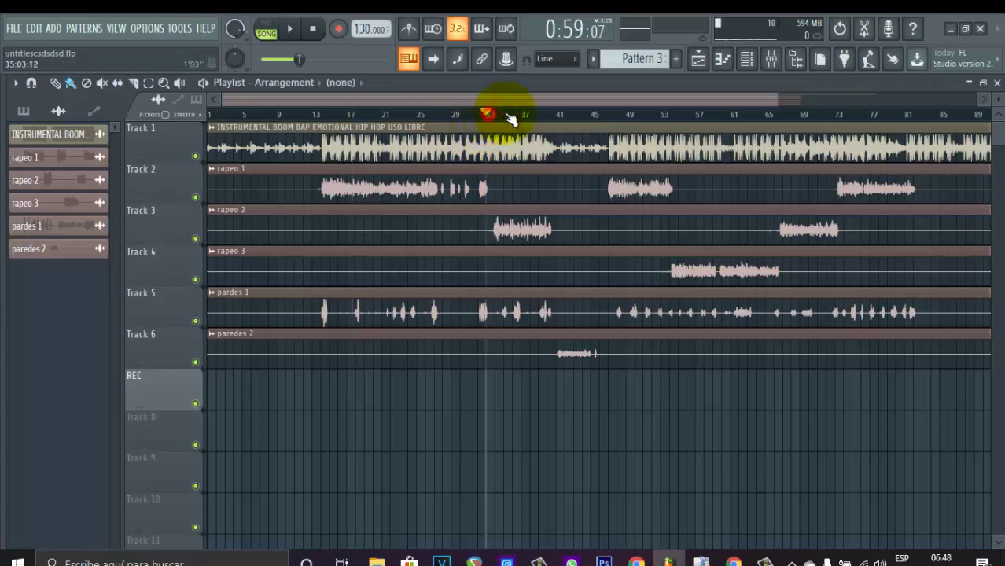
key("space")
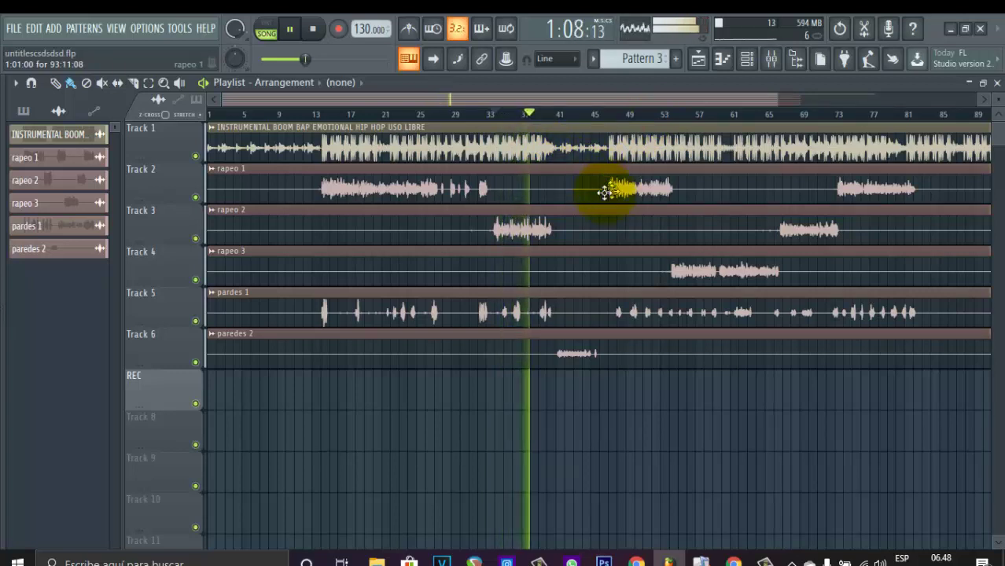
Stop playback and select the rapeo 3 track in the mixer to show its effect chain
key("space")
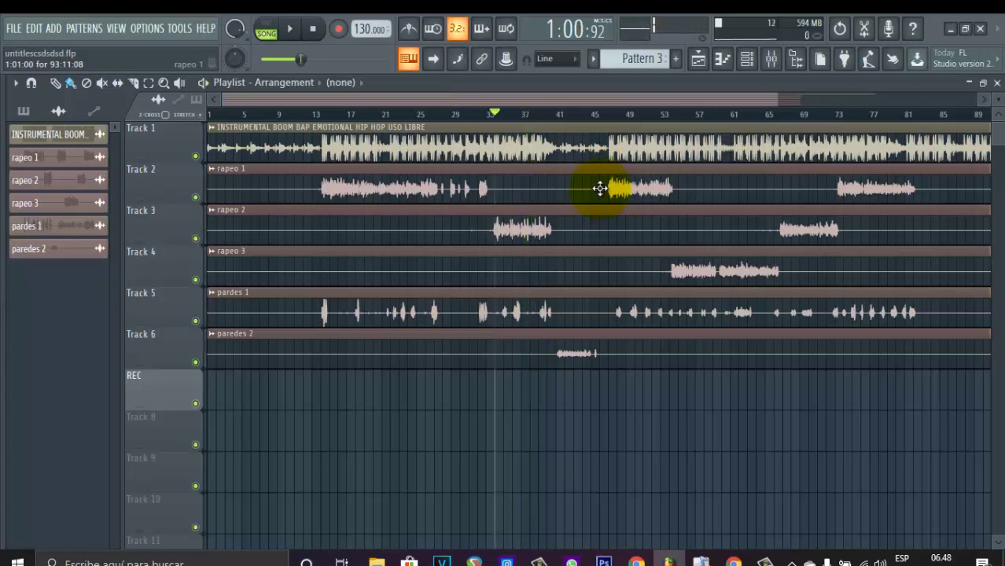
left_click(706, 69)
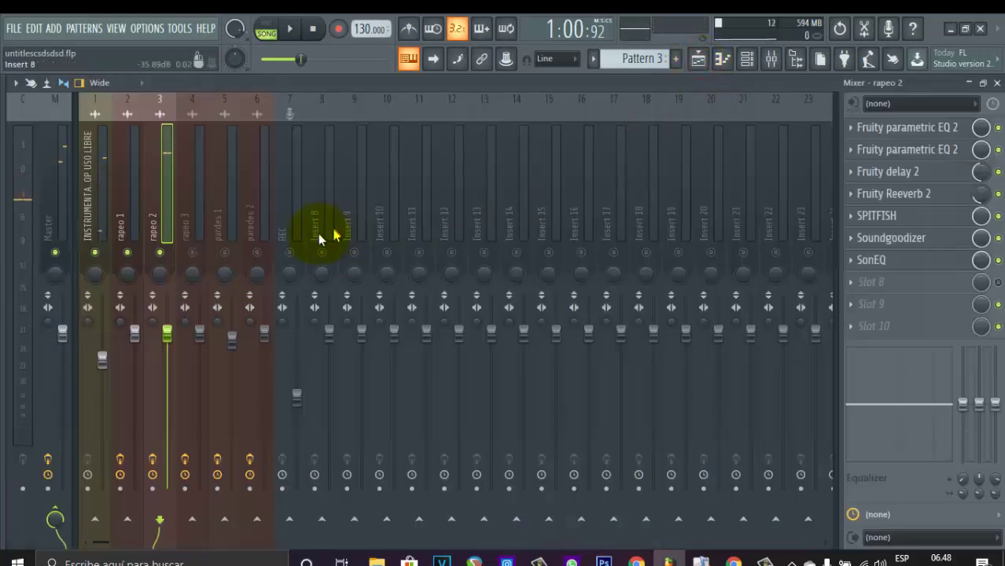
left_click(187, 216)
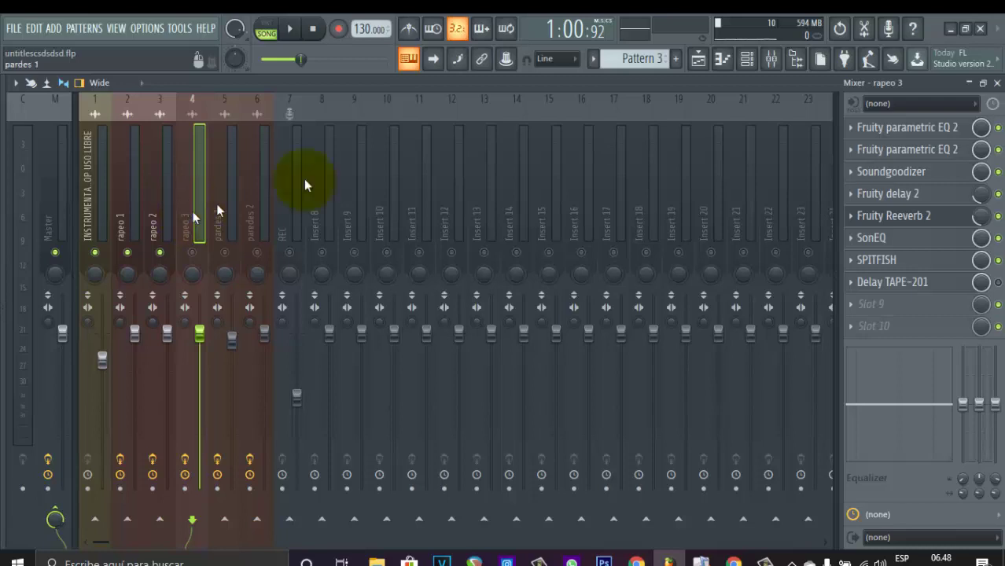
Move the playhead to the start of rapeo 3's vocals near bar 54, unmute rapeo 3 and briefly play that section
left_click(698, 58)
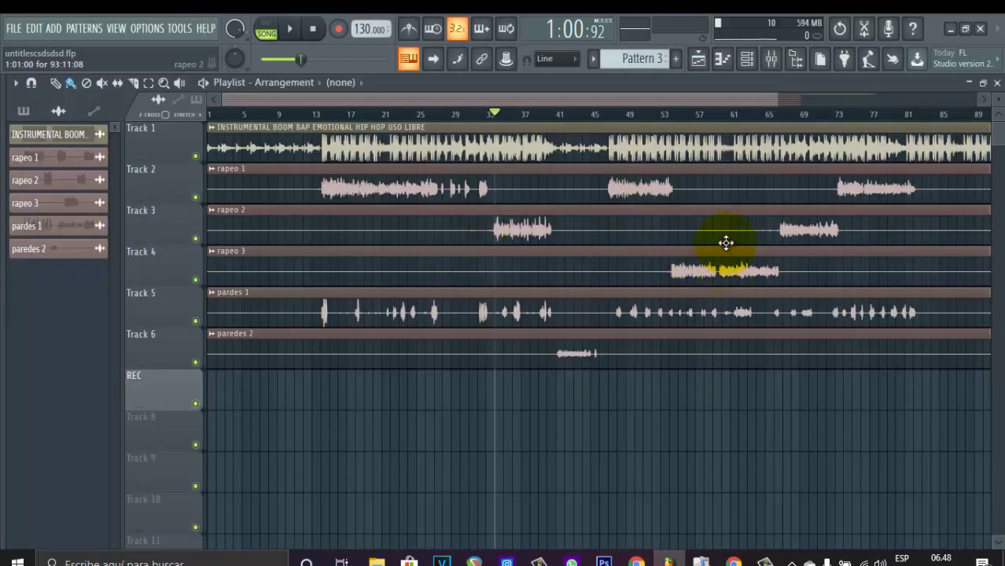
left_click(670, 116)
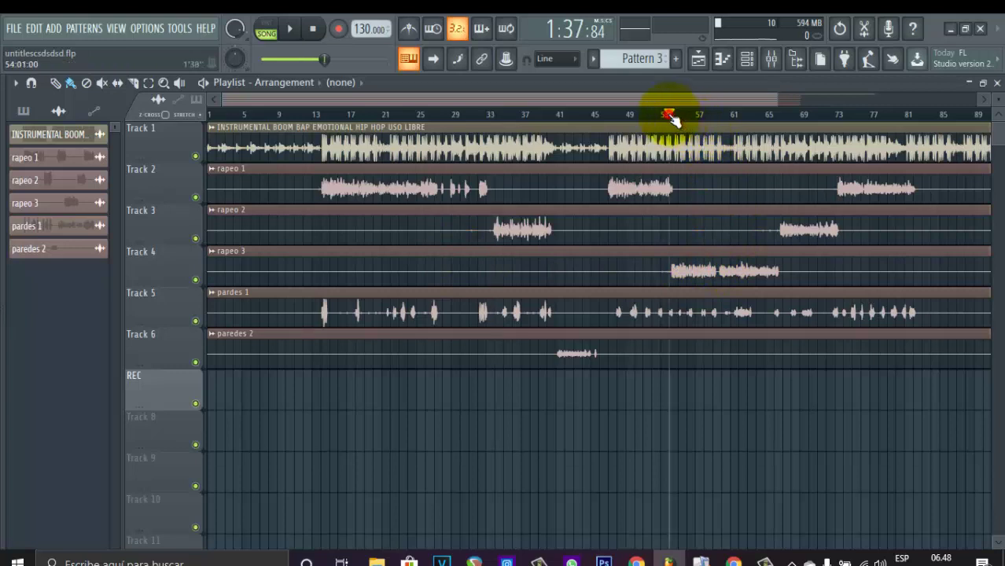
key("space")
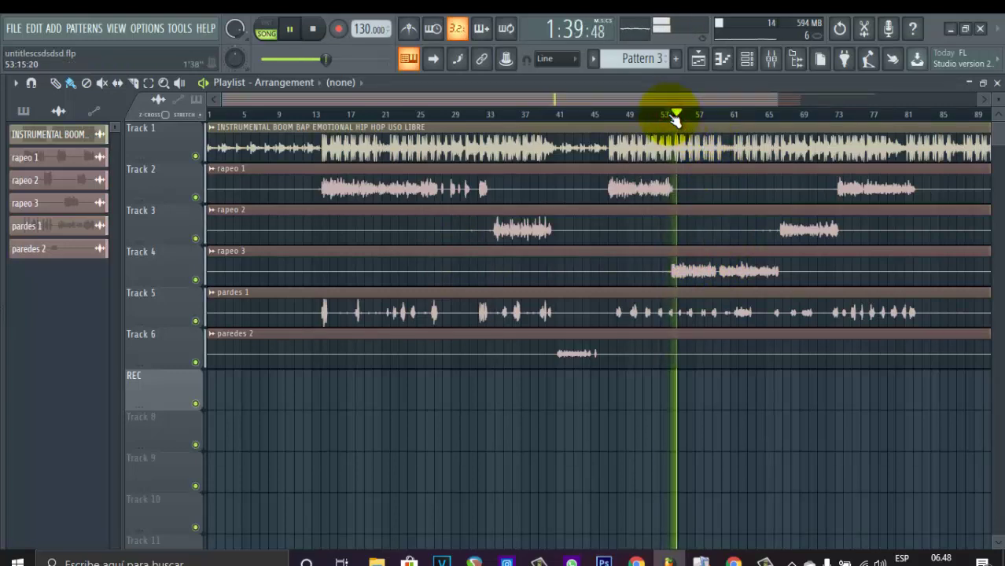
key("space")
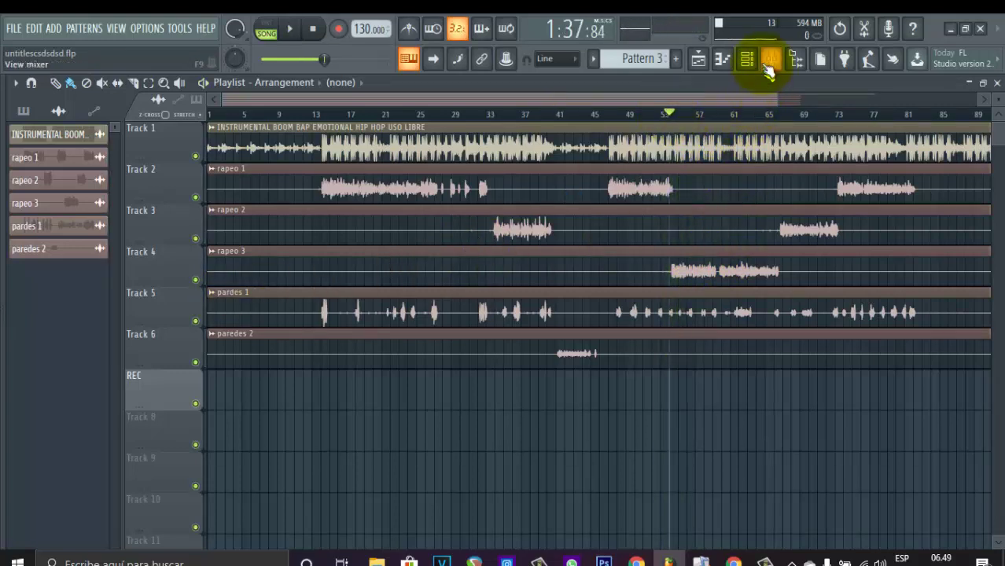
left_click(770, 59)
key("space")
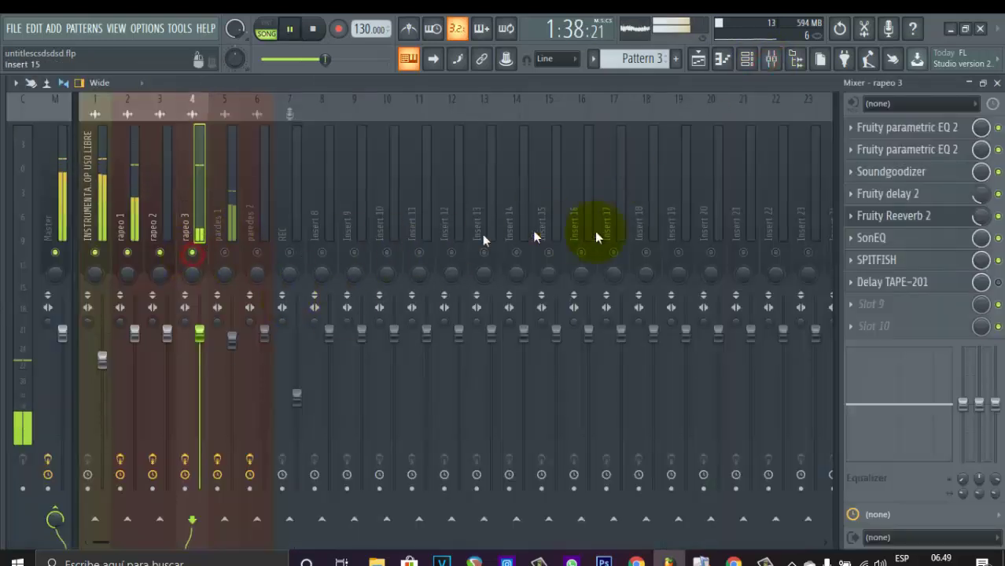
key("space")
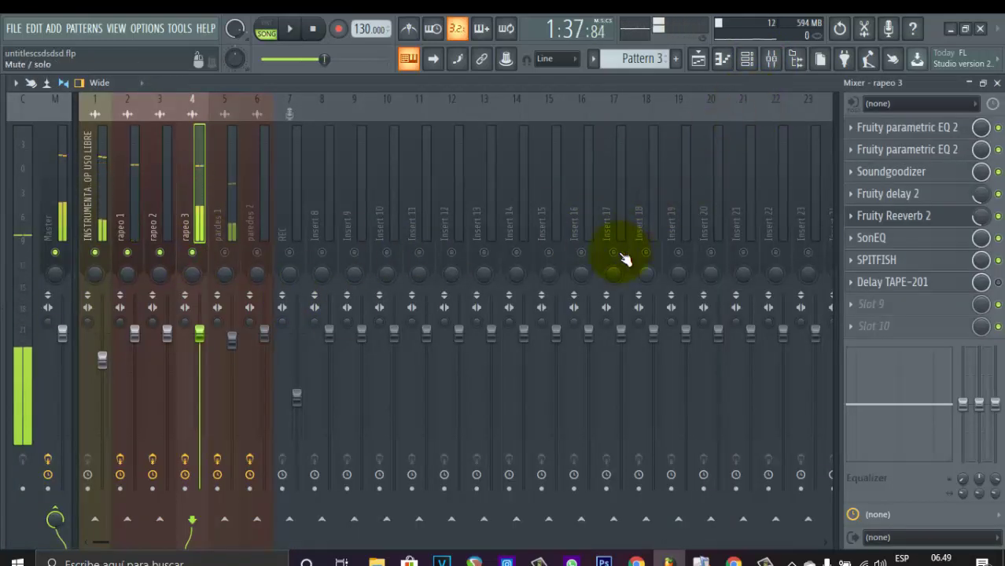
Load the eq1 preset into the Fruity parametric EQ 2 in slot 1 of rapeo 3 and close it
left_click(884, 132)
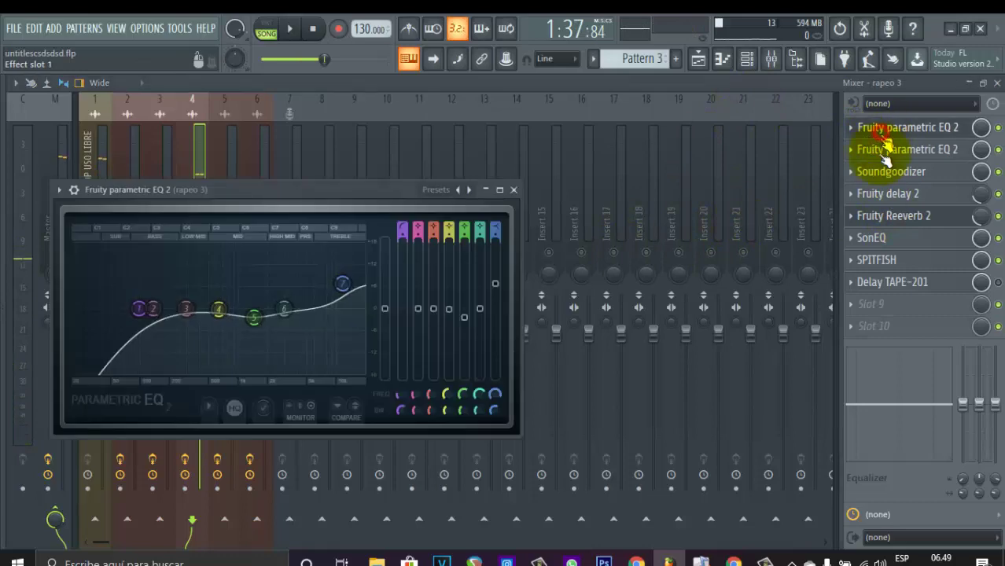
left_click(511, 187)
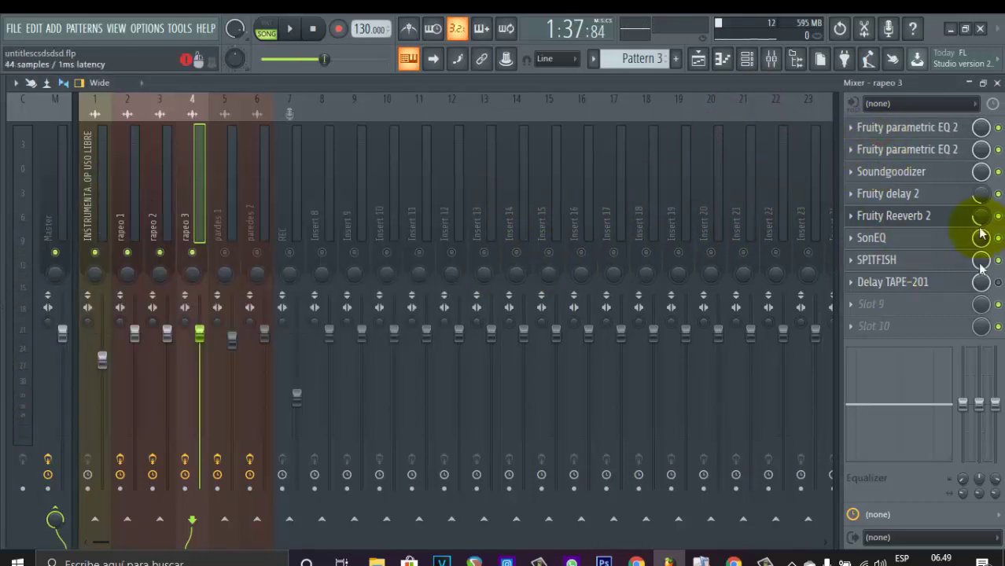
left_click(917, 132)
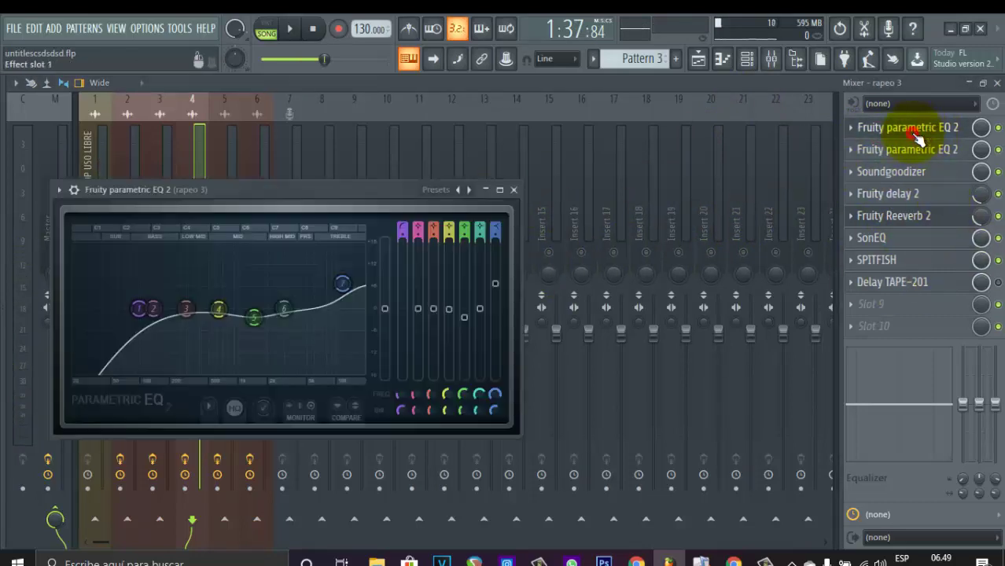
left_click(434, 194)
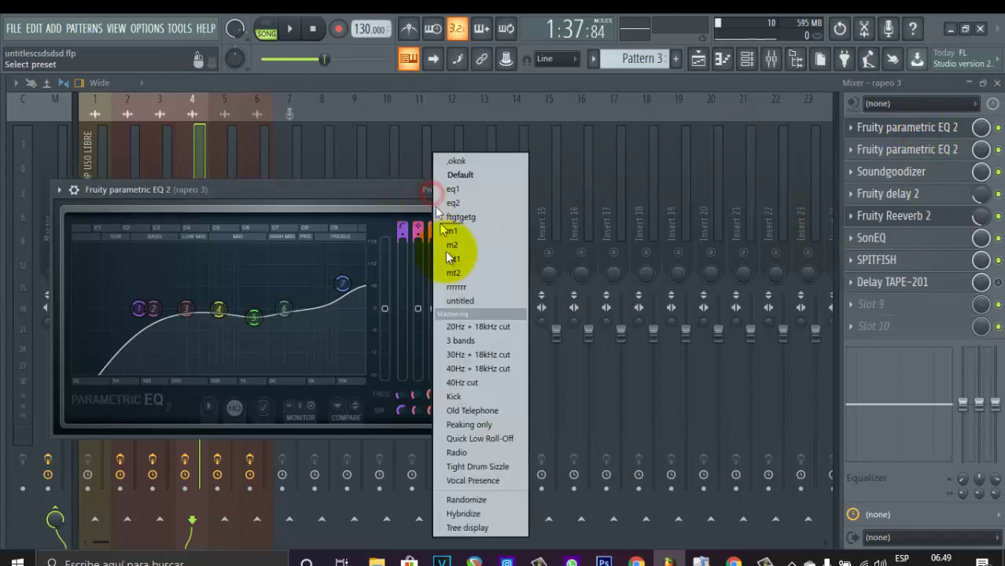
left_click(479, 189)
left_click(514, 190)
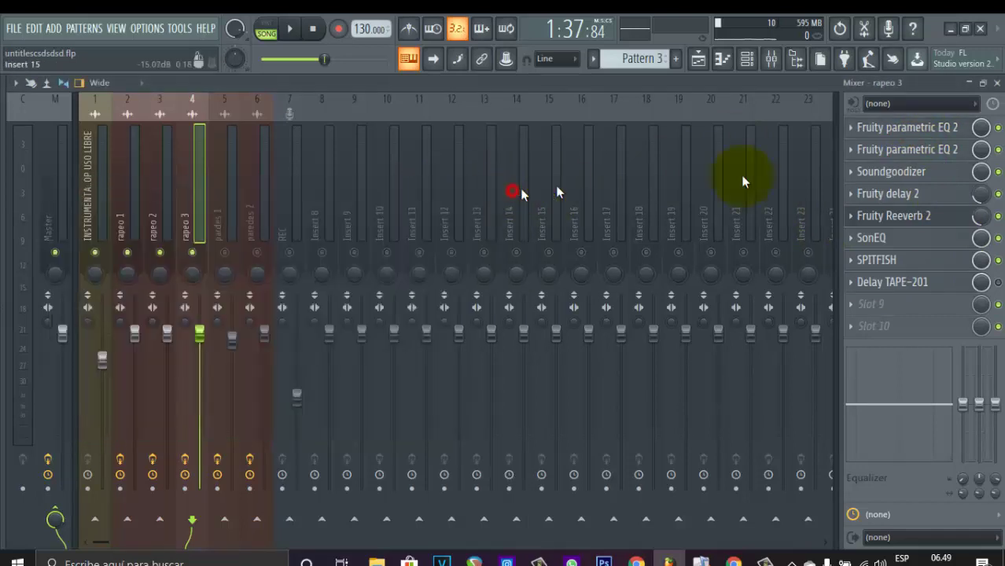
Load the eq2 preset into the Fruity parametric EQ 2 in slot 2 of rapeo 3 and close it
left_click(873, 149)
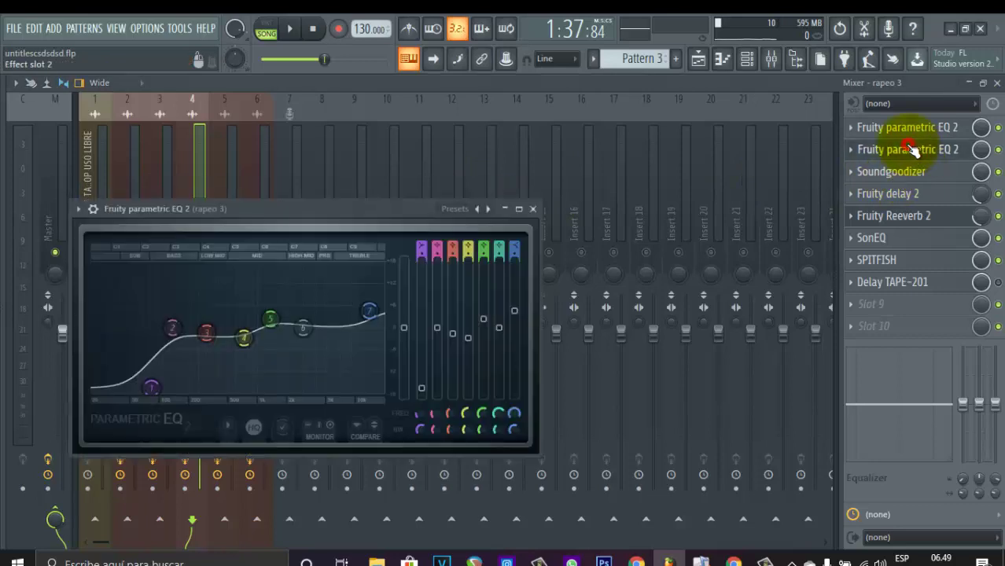
left_click(456, 209)
left_click(493, 202)
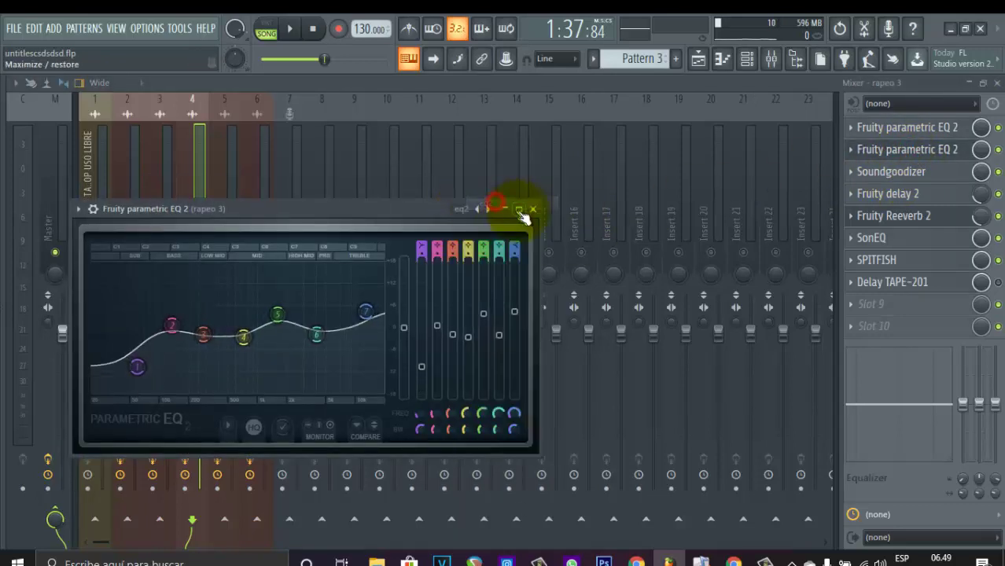
left_click(533, 209)
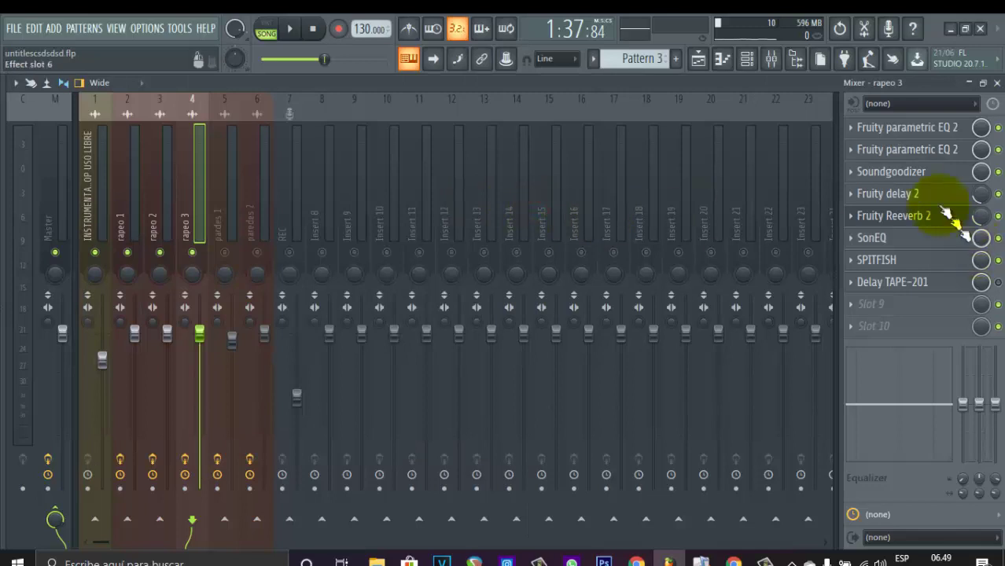
Check rapeo 3's Soundgoodizer settings, and load the d1 preset into its Fruity delay 2
left_click(895, 177)
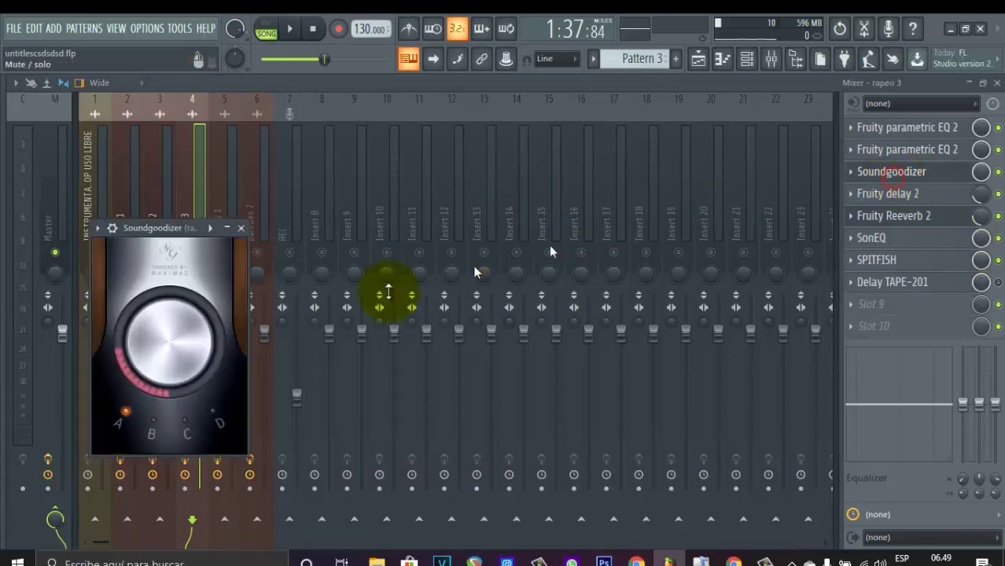
left_click(240, 227)
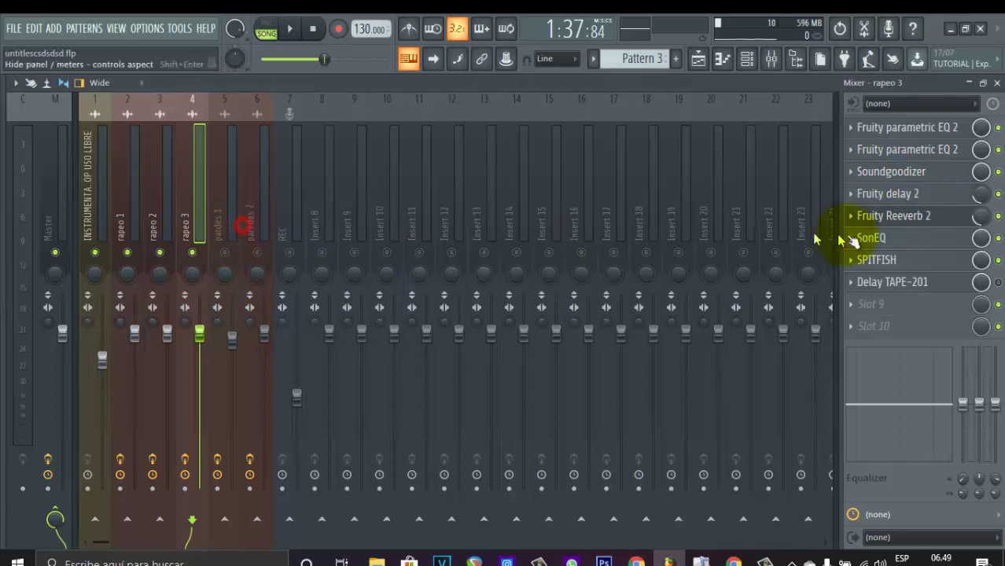
left_click(869, 196)
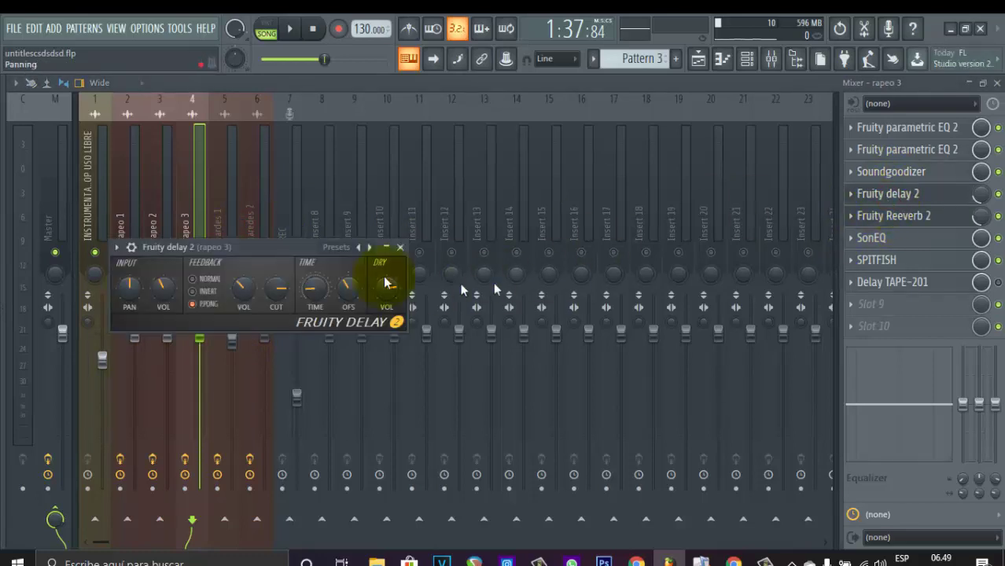
left_click(339, 248)
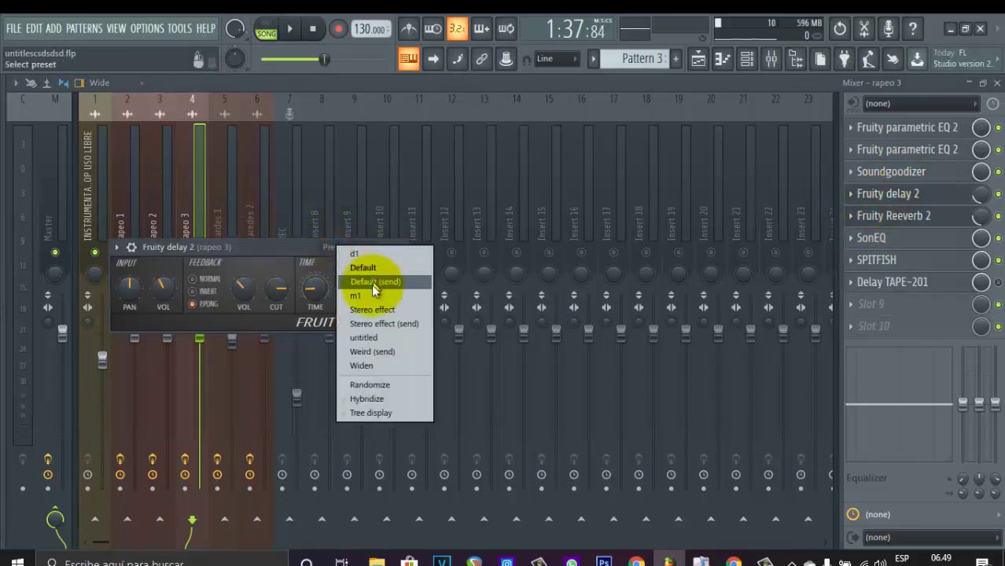
left_click(380, 254)
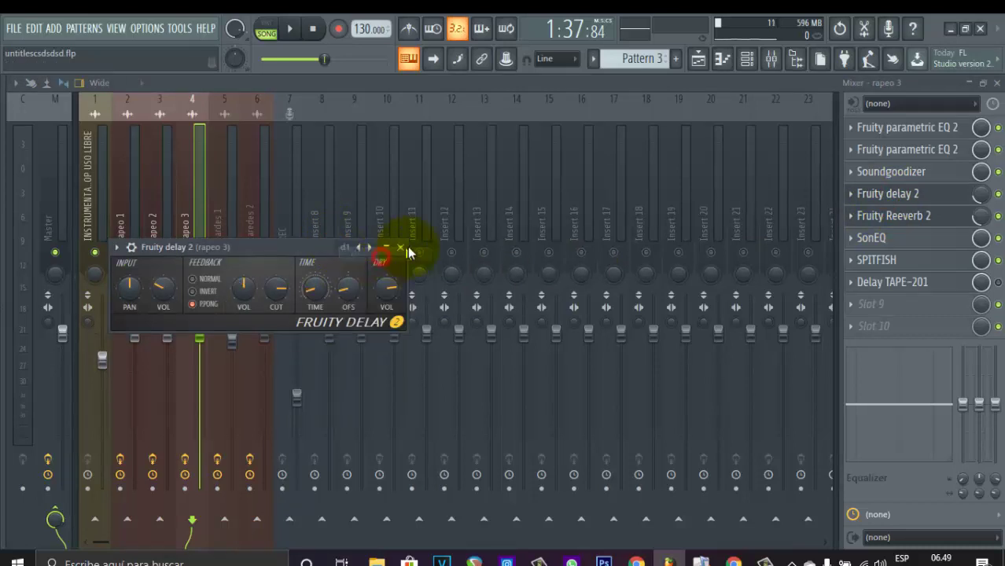
Load the r1 preset into Fruity Reeverb 2 on rapeo 3 and close it
left_click(906, 216)
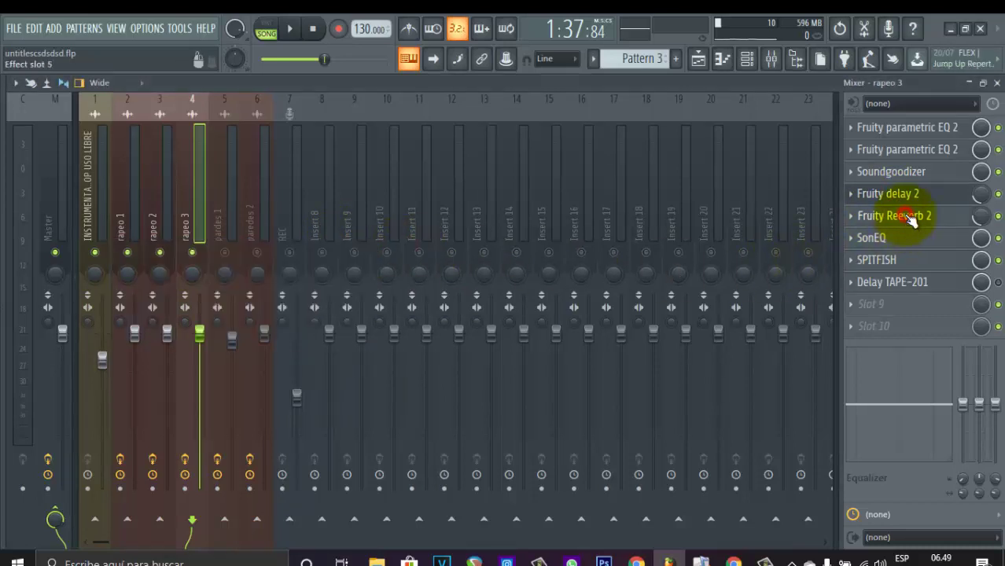
left_click(466, 270)
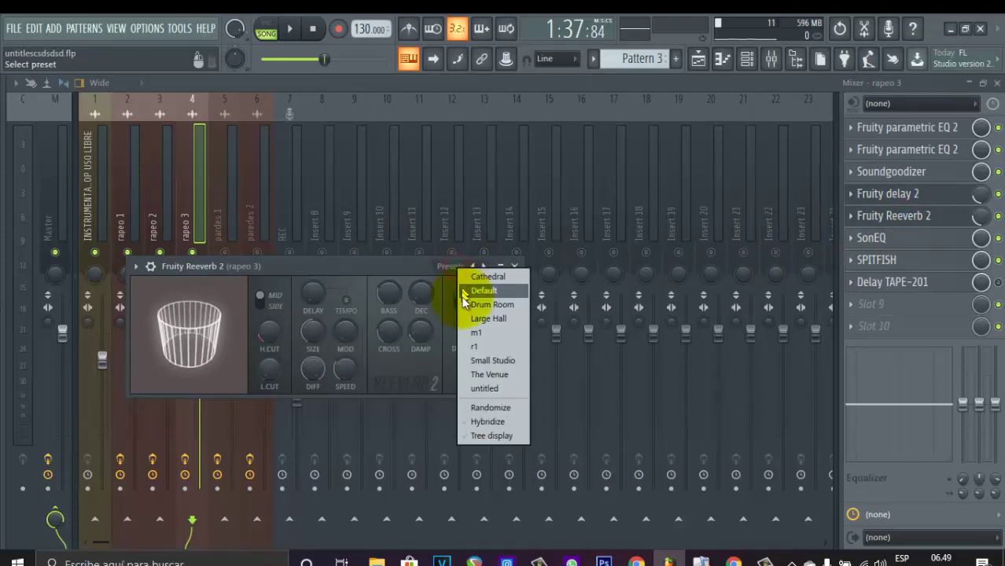
left_click(475, 345)
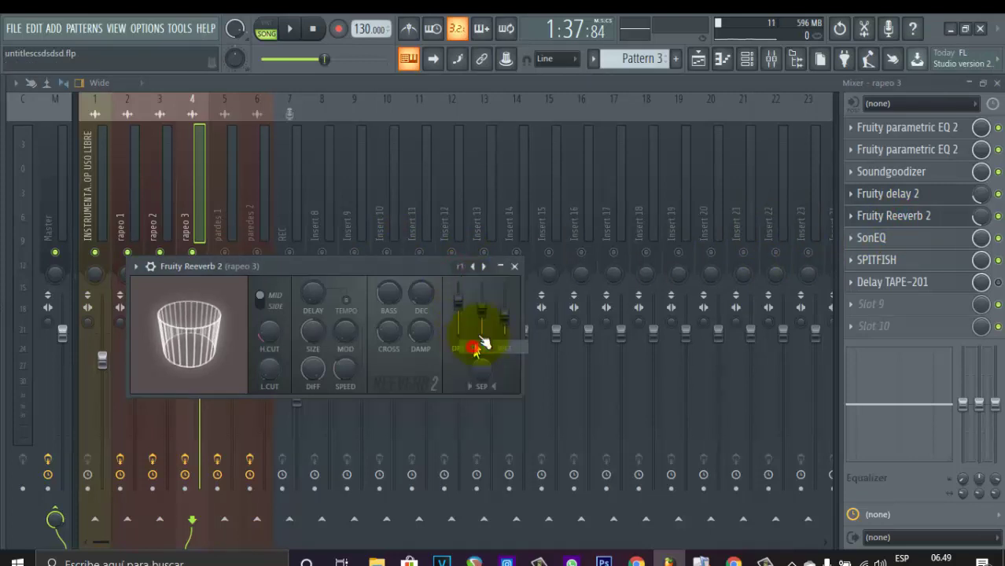
left_click(514, 266)
Check the SonEQ and SPITFISH plugins on rapeo 3 and delete Delay TAPE-201 from effect slot 8
left_click(873, 239)
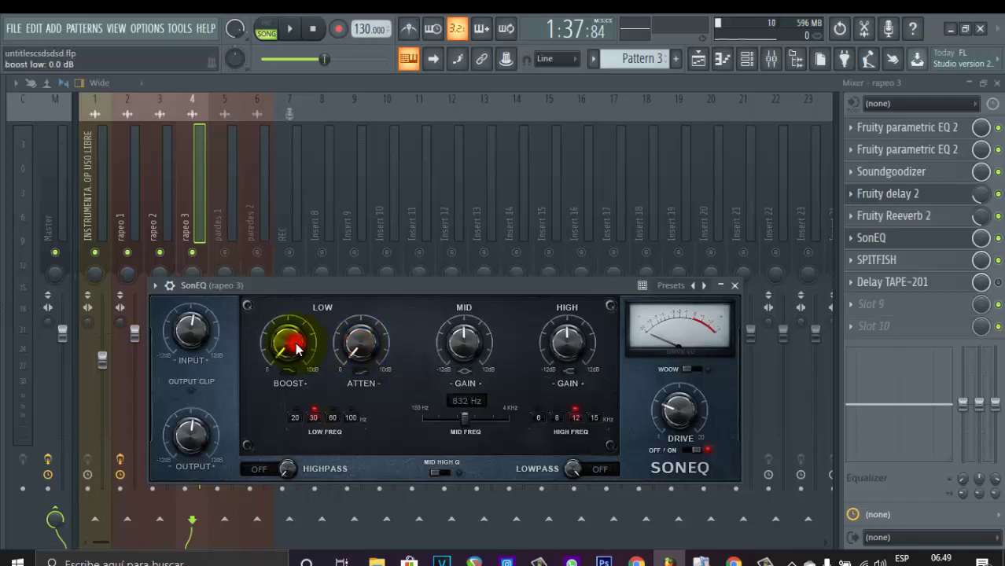
left_click(734, 285)
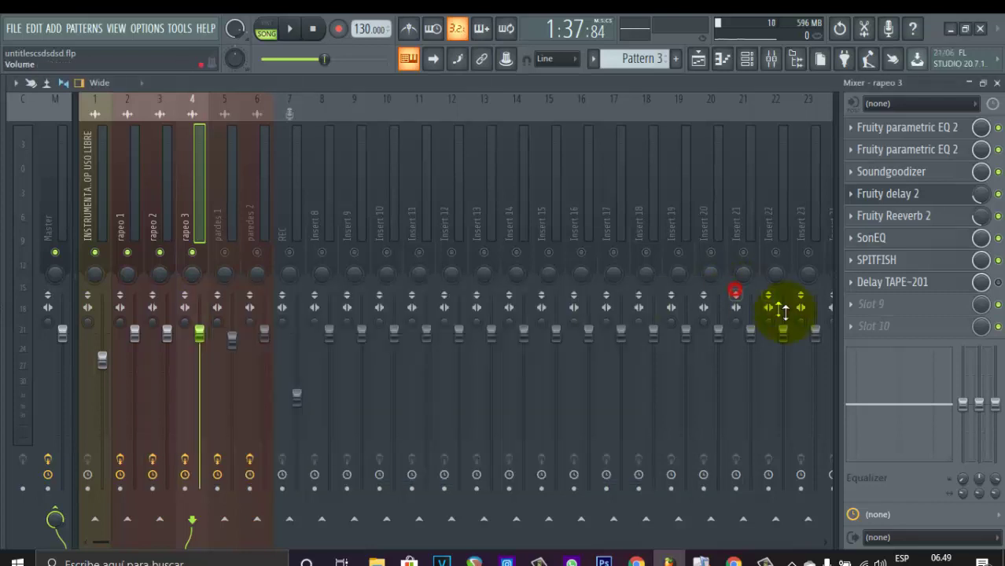
left_click(898, 264)
left_click(905, 262)
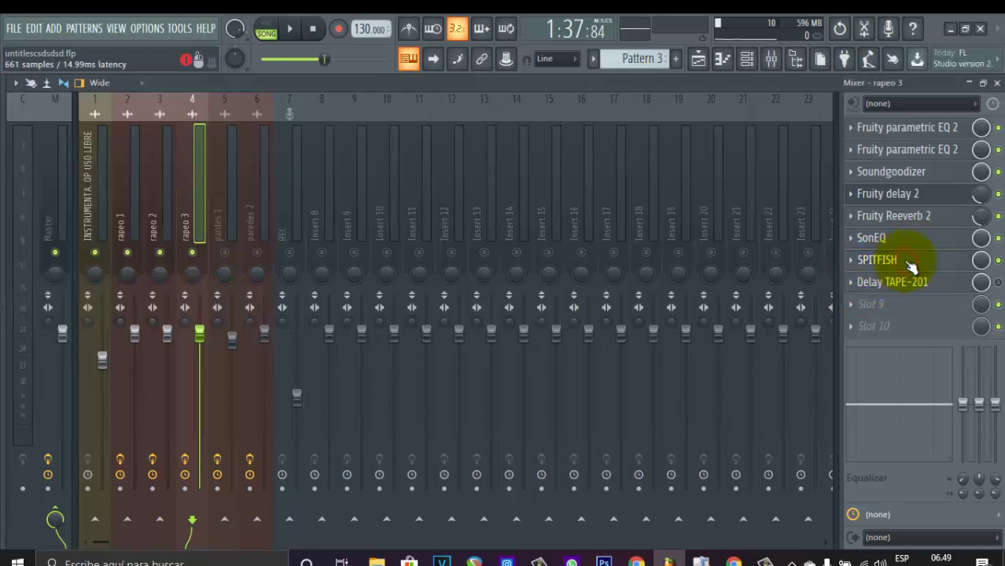
left_click(849, 288)
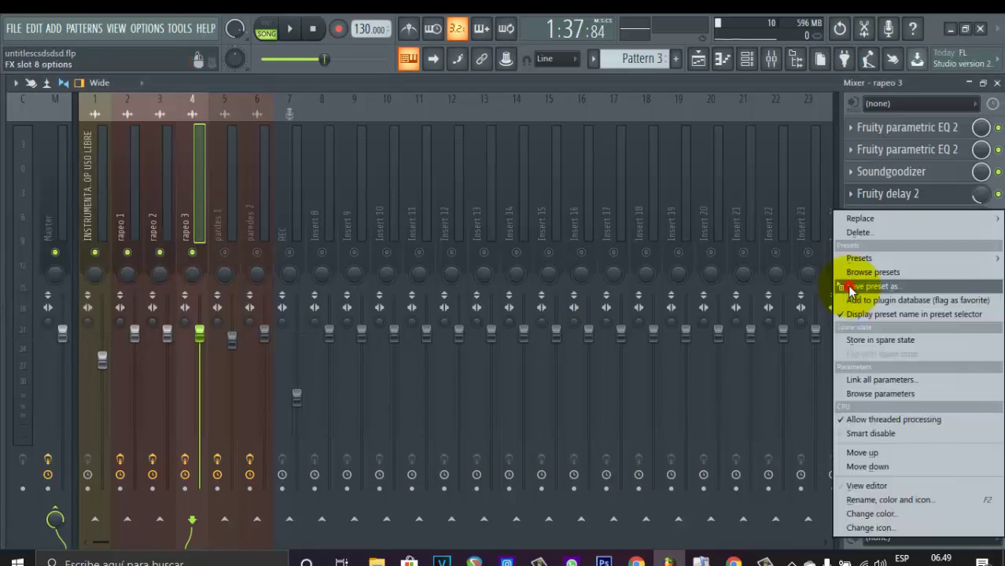
left_click(852, 230)
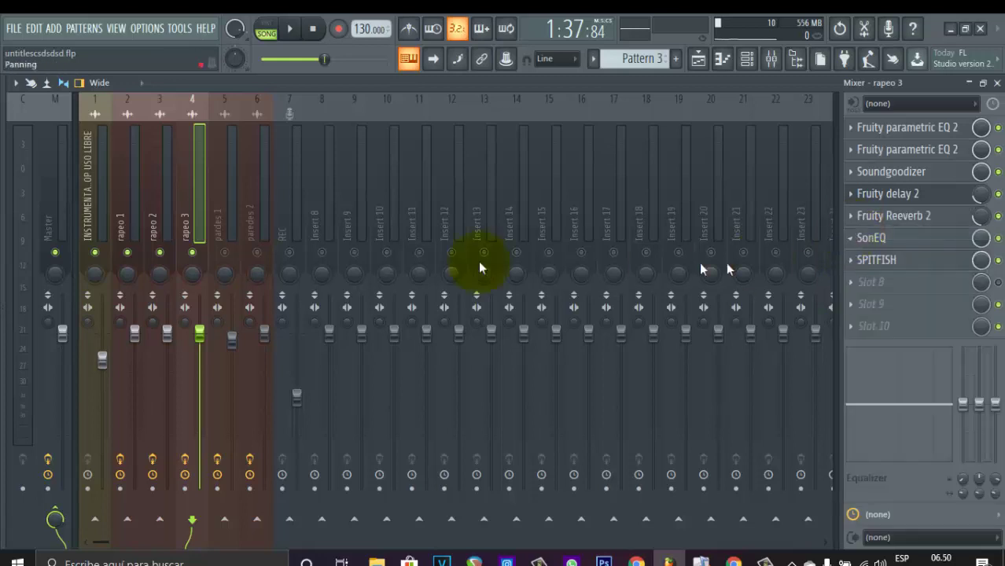
Play rapeo 3's vocal section while adjusting the mix level of Fruity delay 2, and stop playback
key("space")
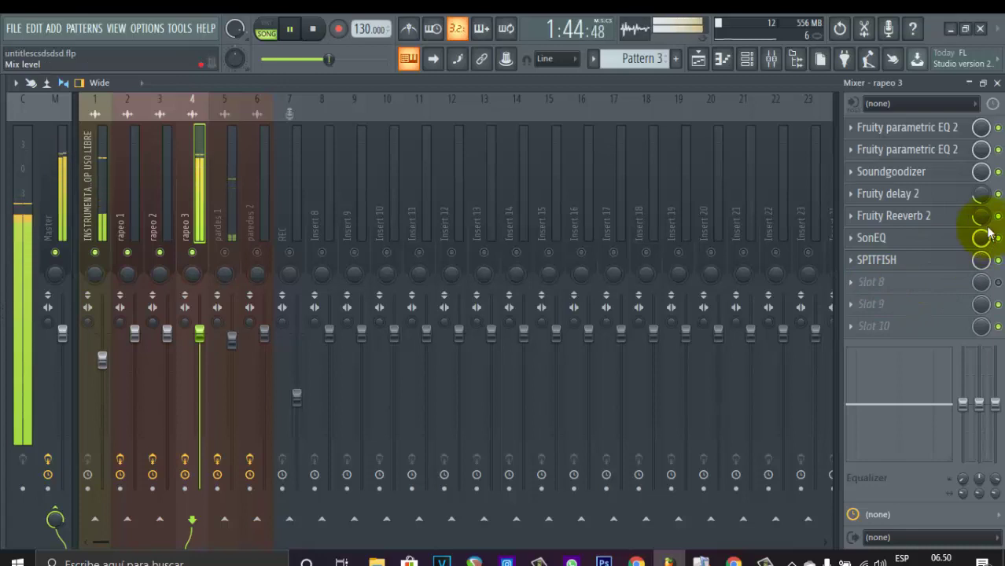
mouse_move(981, 194)
left_mouse_down()
mouse_move(979, 151)
mouse_move(983, 239)
mouse_move(22, 236)
mouse_move(975, 214)
mouse_move(977, 200)
left_mouse_up()
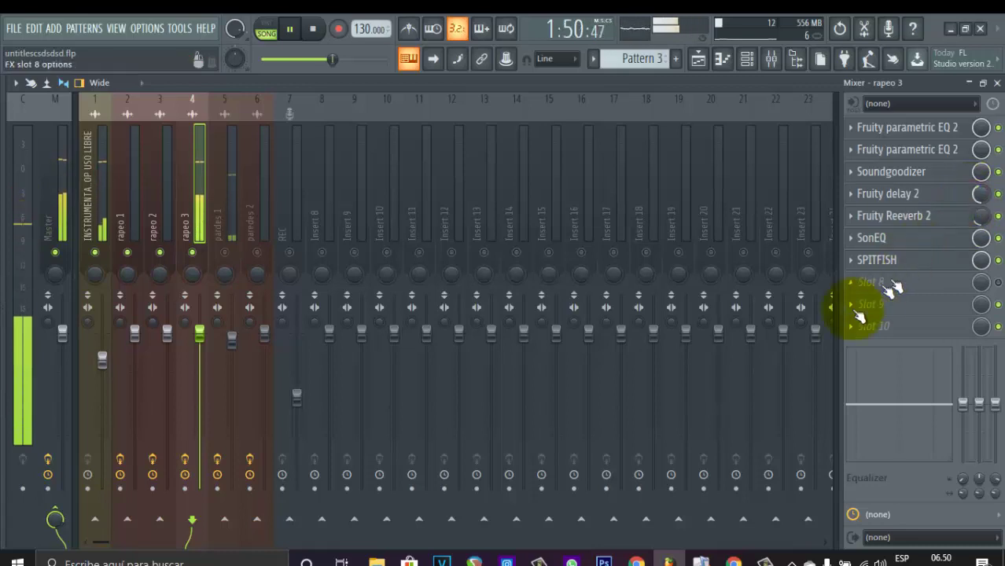
key("space")
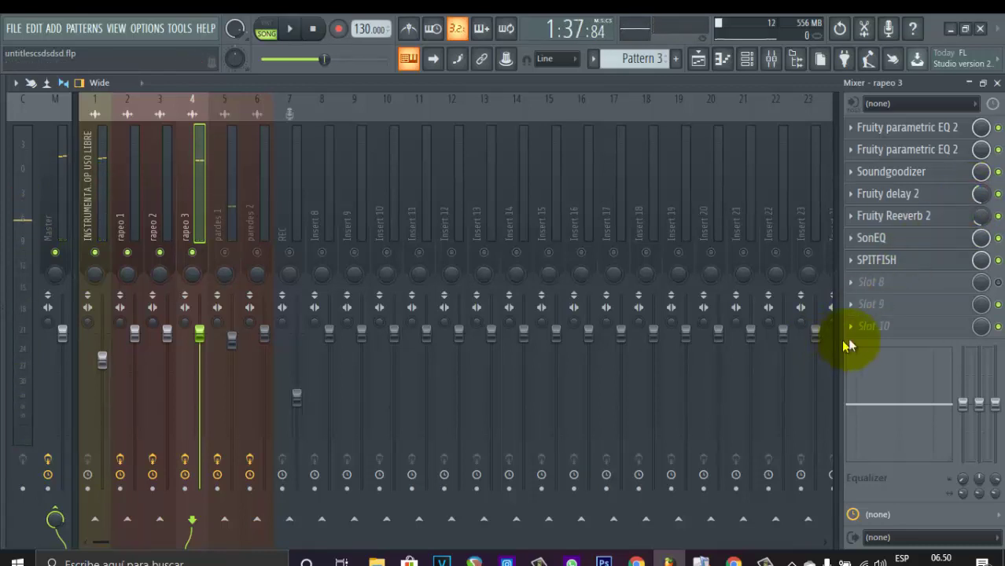
Load the TDR Nova plugin into effect slot 8 of the rapeo 3 mixer track
left_click(885, 284)
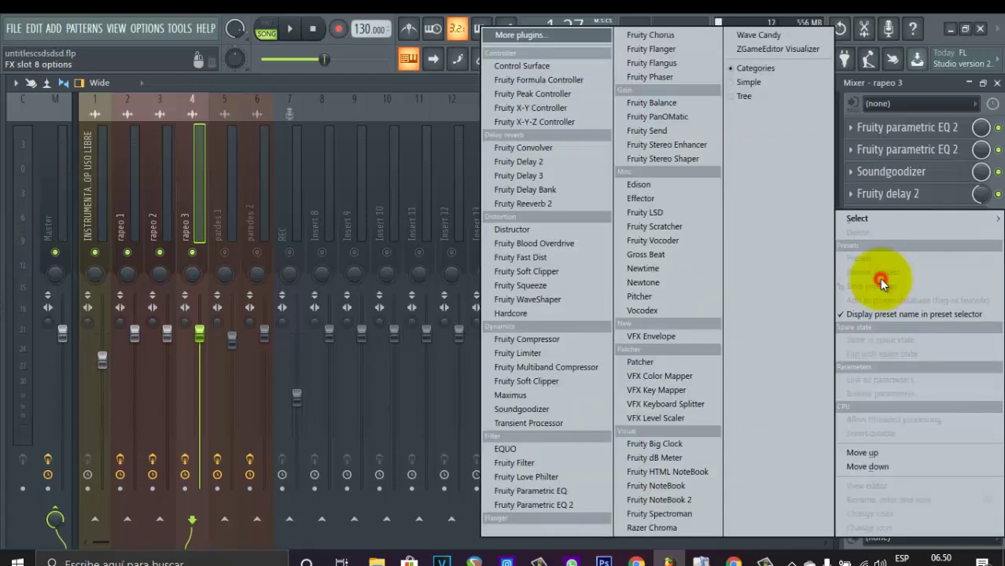
mouse_move(879, 225)
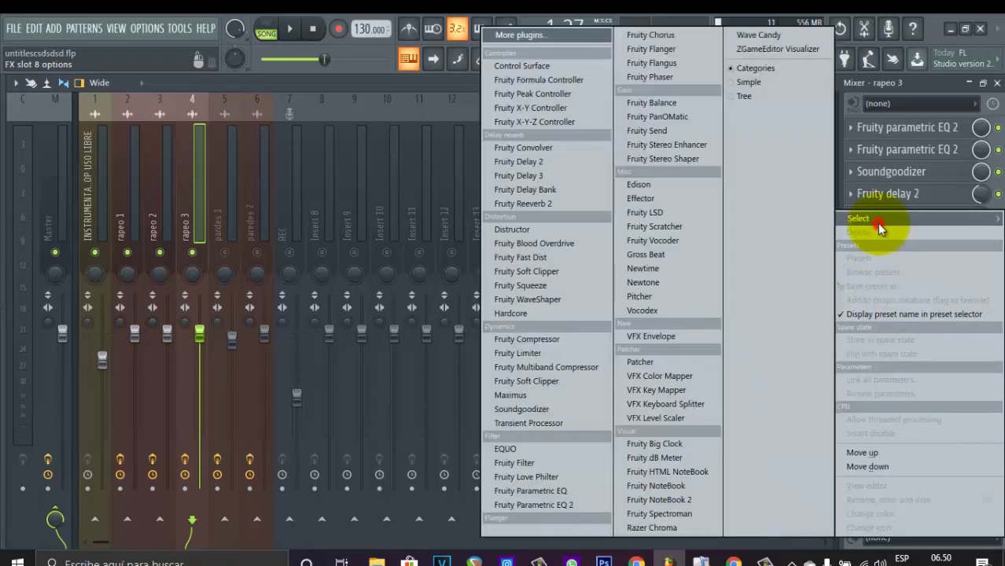
left_click(515, 35)
scroll(440, 346, "down", 15)
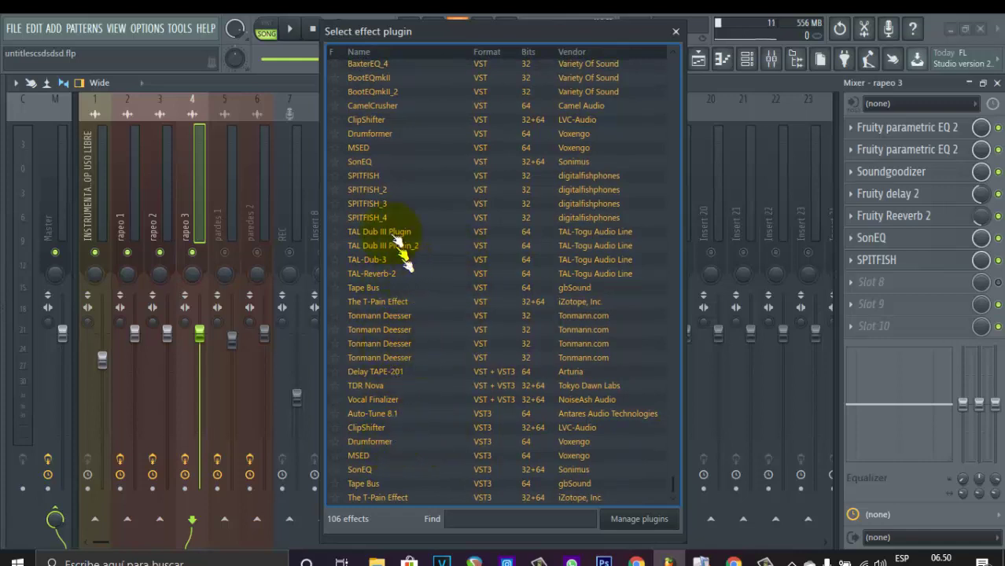
left_click(398, 386)
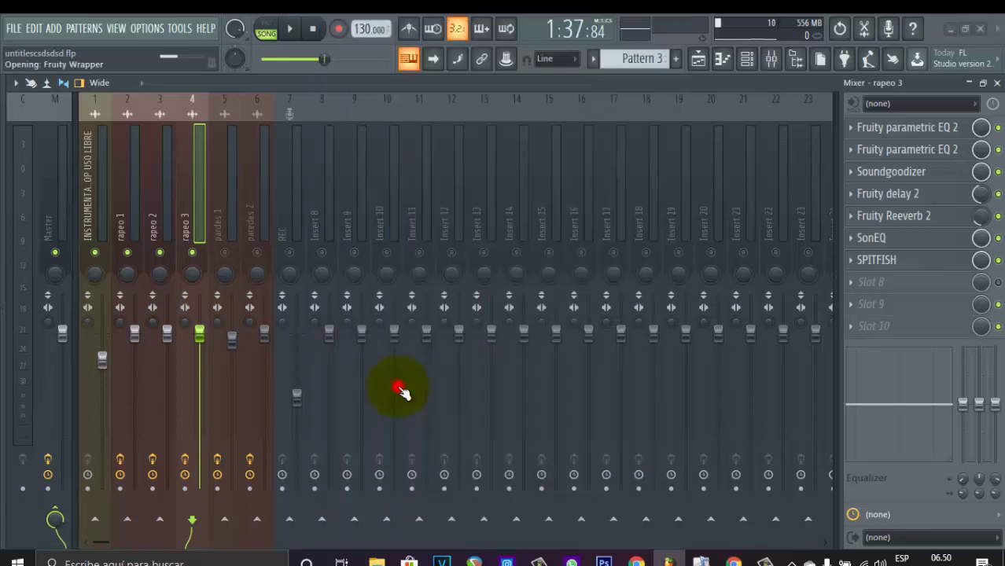
left_click_drag(467, 170, 565, 73)
During playback, cut TDR Nova's band I, boost band II, set band III to about 4.5 kHz and 0.4 dB, and enable its effect slot
key("space")
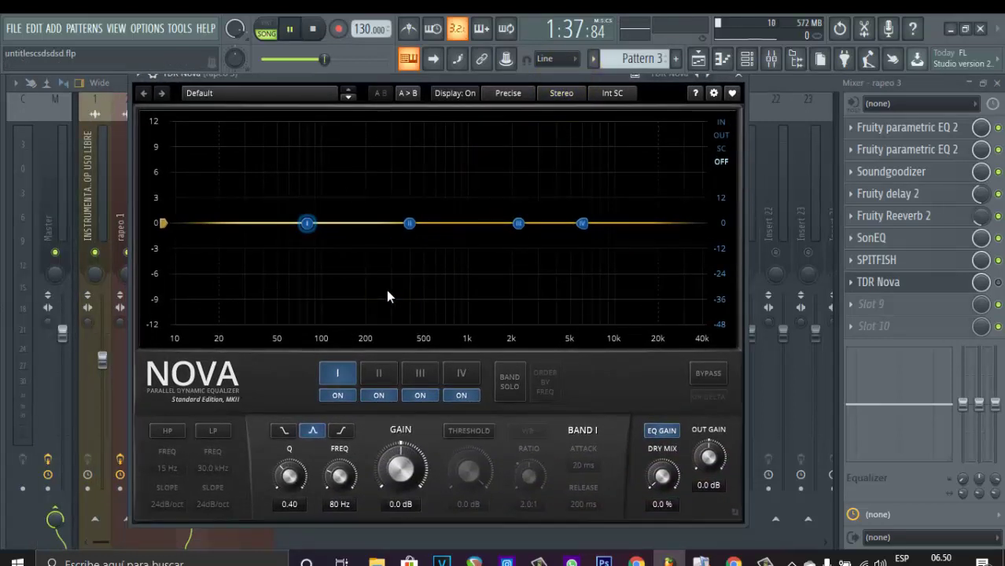
left_click_drag(309, 227, 297, 289)
left_click_drag(408, 224, 404, 191)
left_click_drag(523, 228, 566, 222)
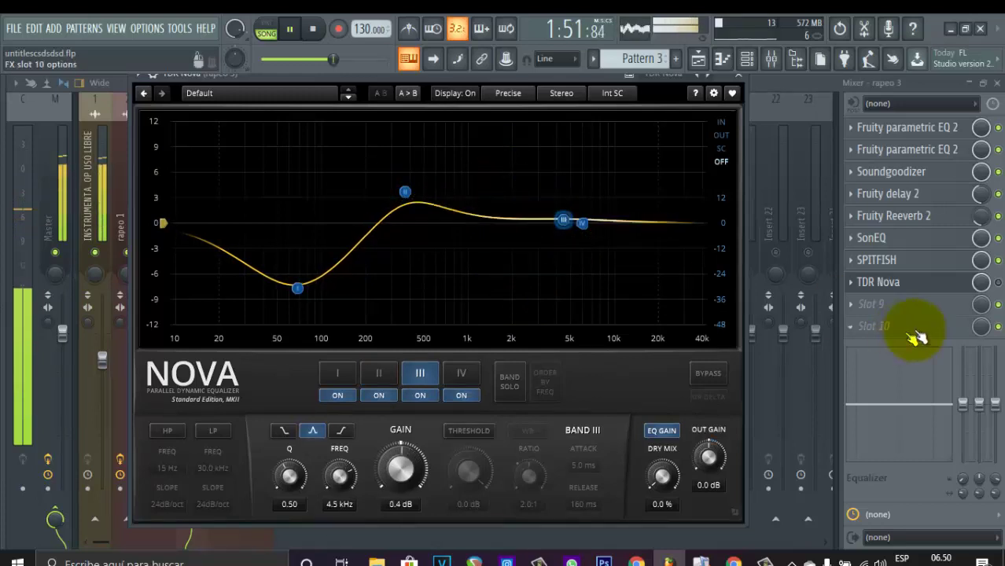
left_click(990, 282)
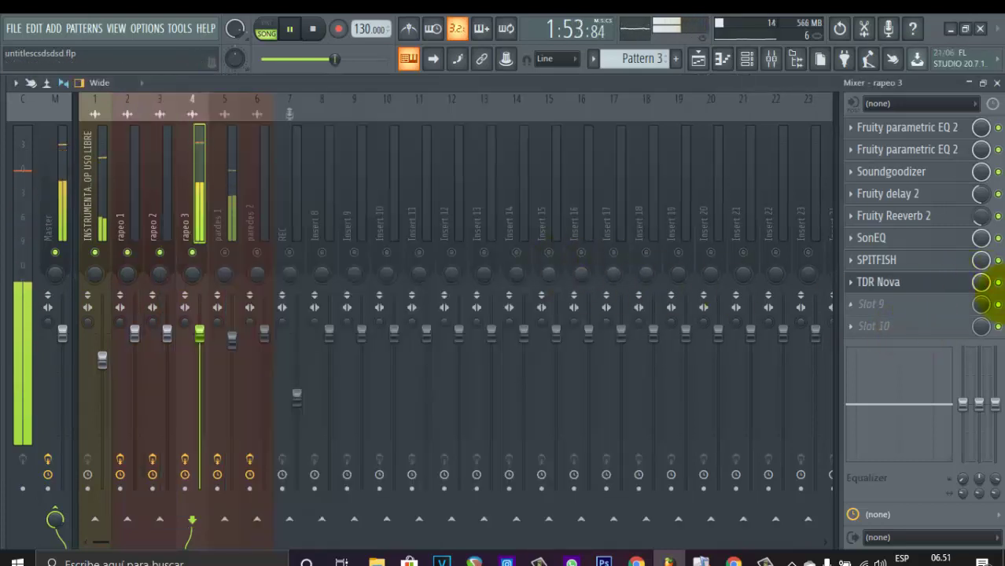
Reshape TDR Nova's bands: I to -1.7 dB at 59 Hz, II to -1.9 dB at 448 Hz, lower III, IV to -2.9 dB at 21.4 kHz; stop playback
left_click(912, 287)
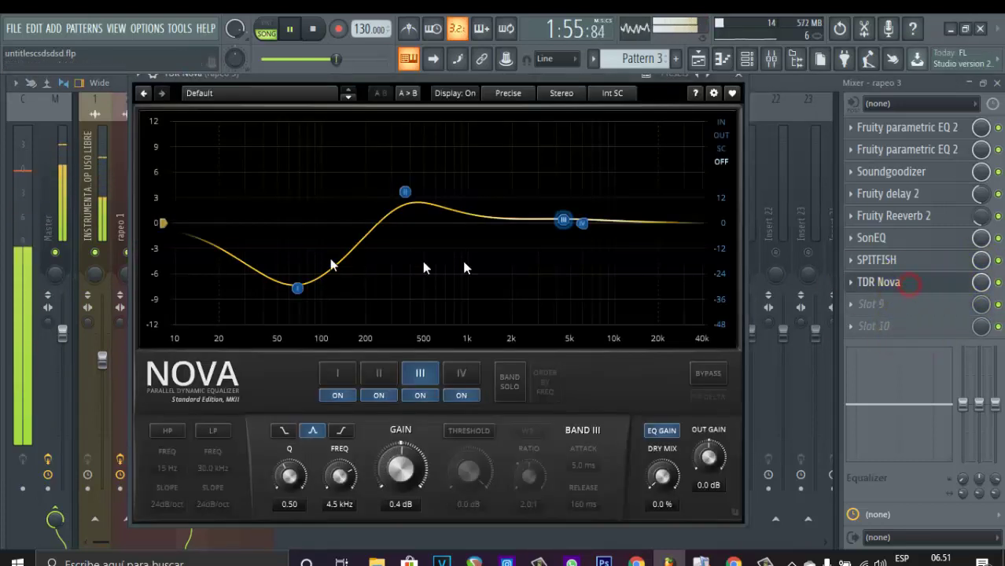
left_click_drag(297, 284, 288, 238)
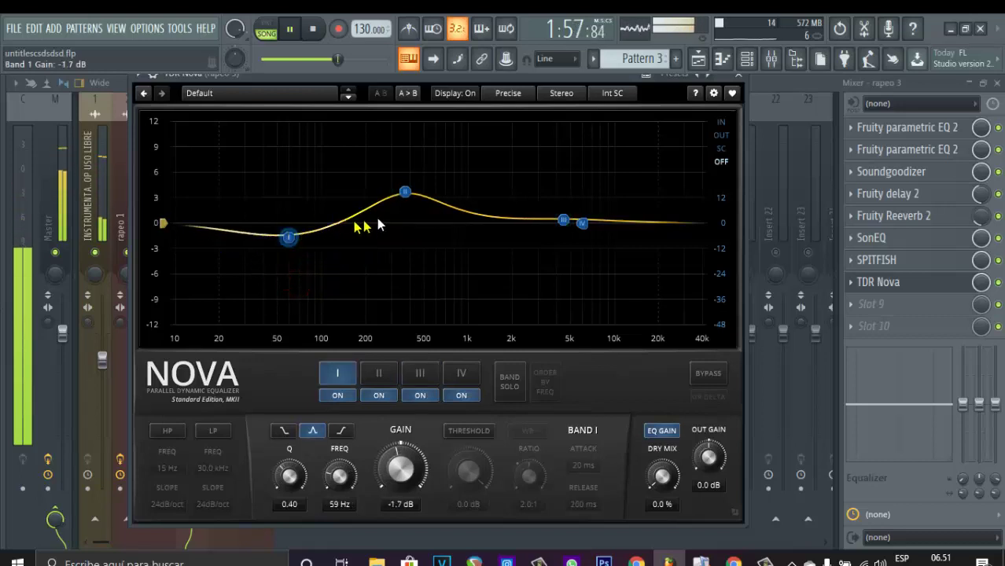
left_click_drag(405, 192, 417, 238)
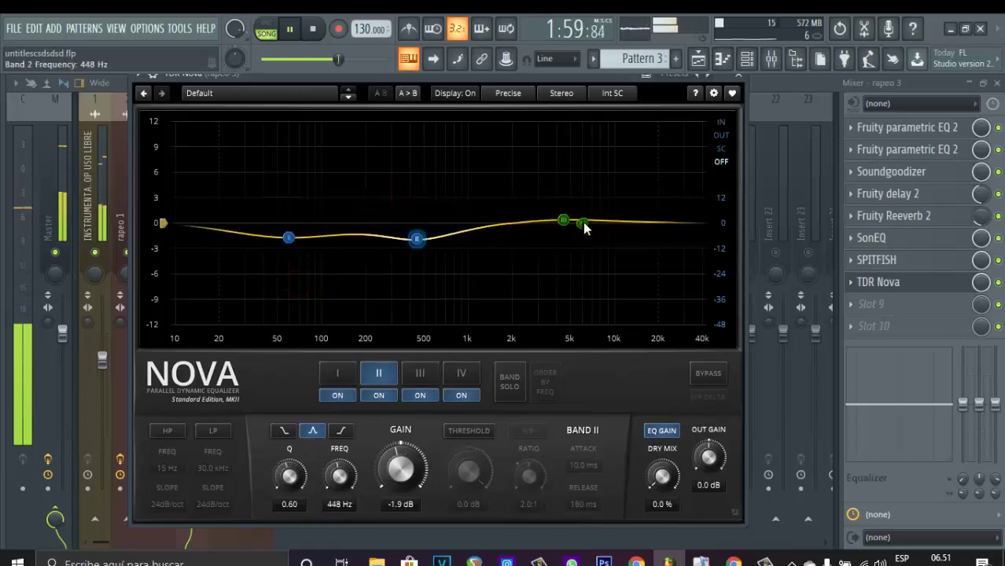
left_click_drag(584, 222, 586, 243)
mouse_move(648, 247)
left_mouse_down()
mouse_move(690, 260)
mouse_move(663, 247)
left_mouse_up()
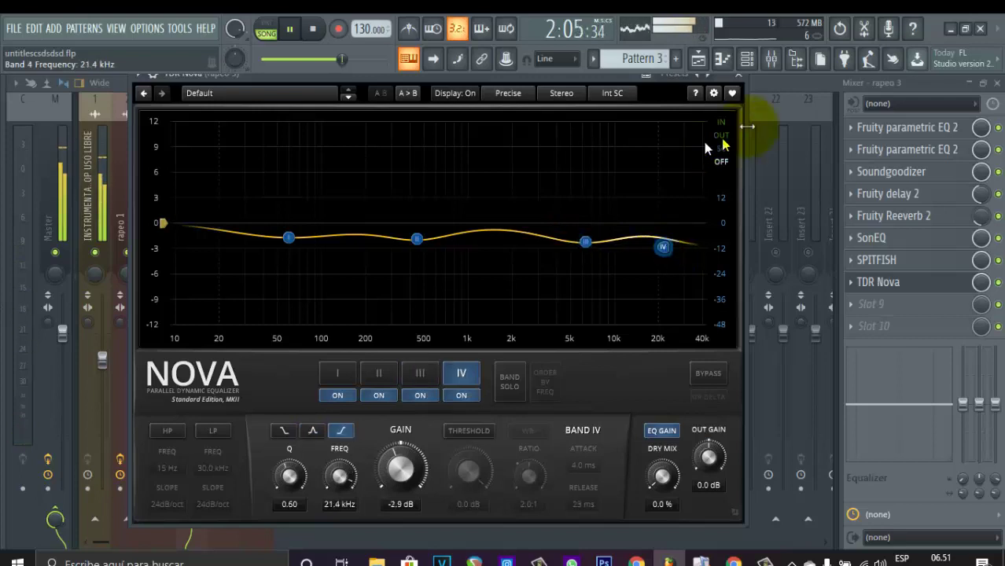
left_click(738, 74)
key("space")
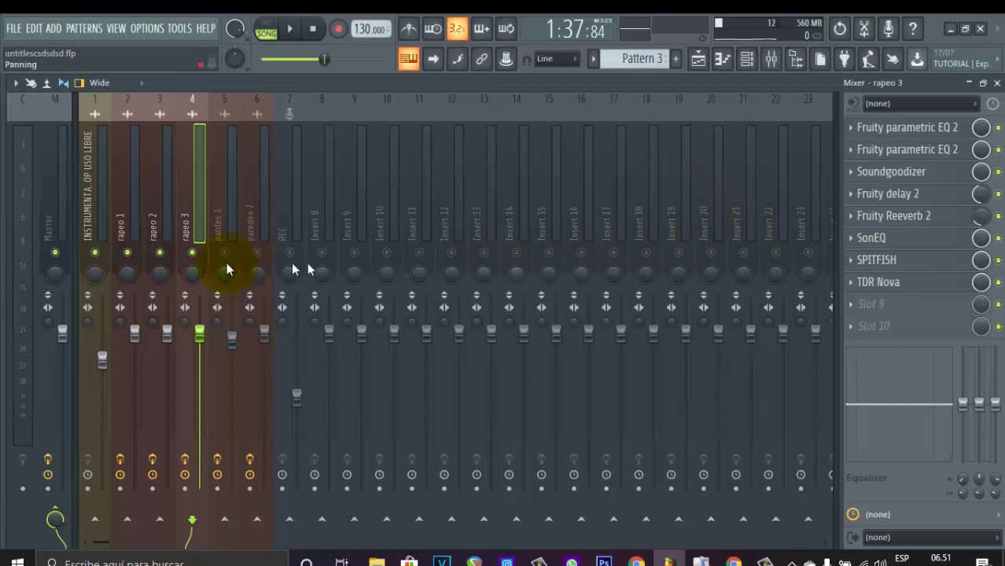
Select the pardes 1 mixer track and look at its vocal clip in the Playlist before returning to the Mixer
left_click(221, 223)
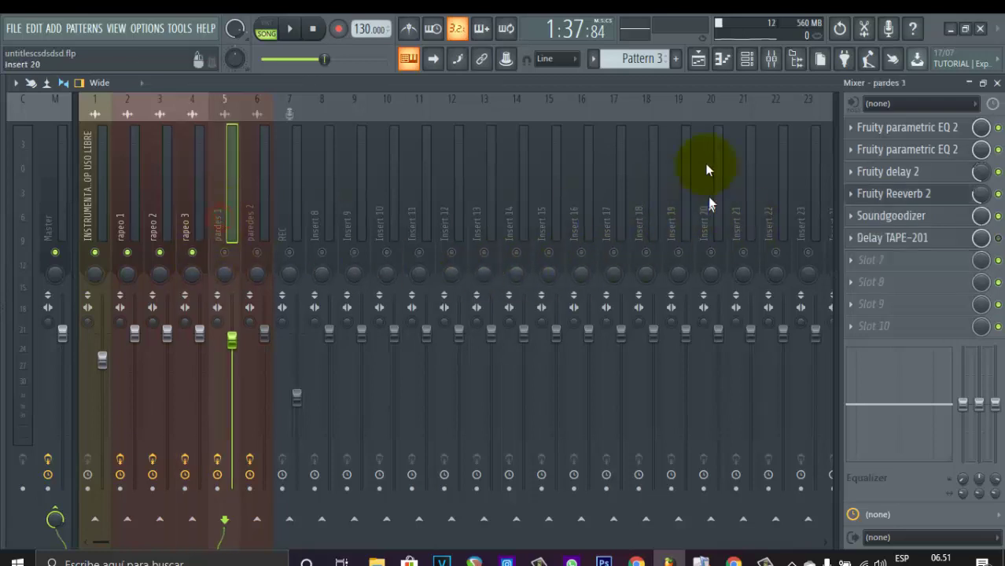
left_click(697, 59)
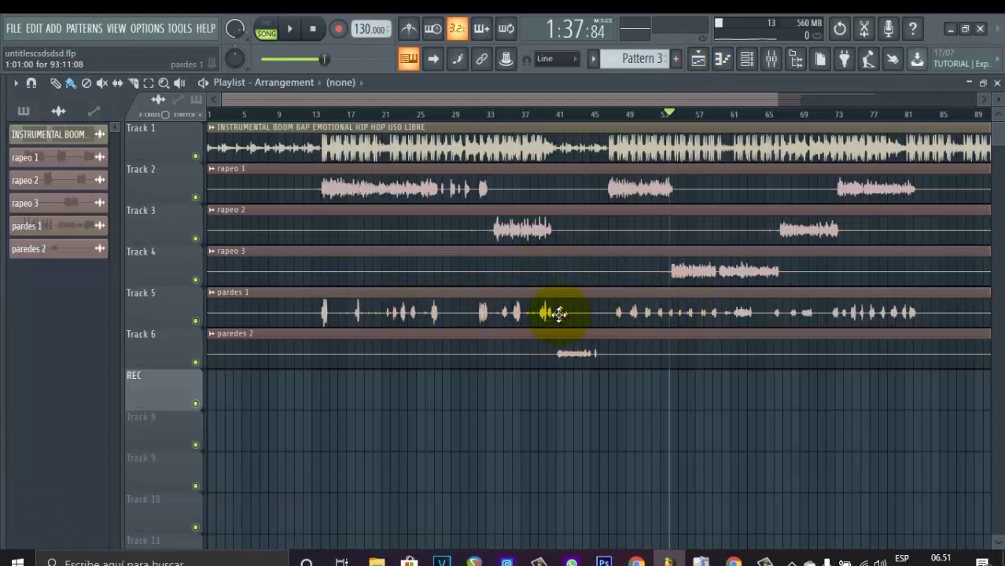
left_click(483, 314)
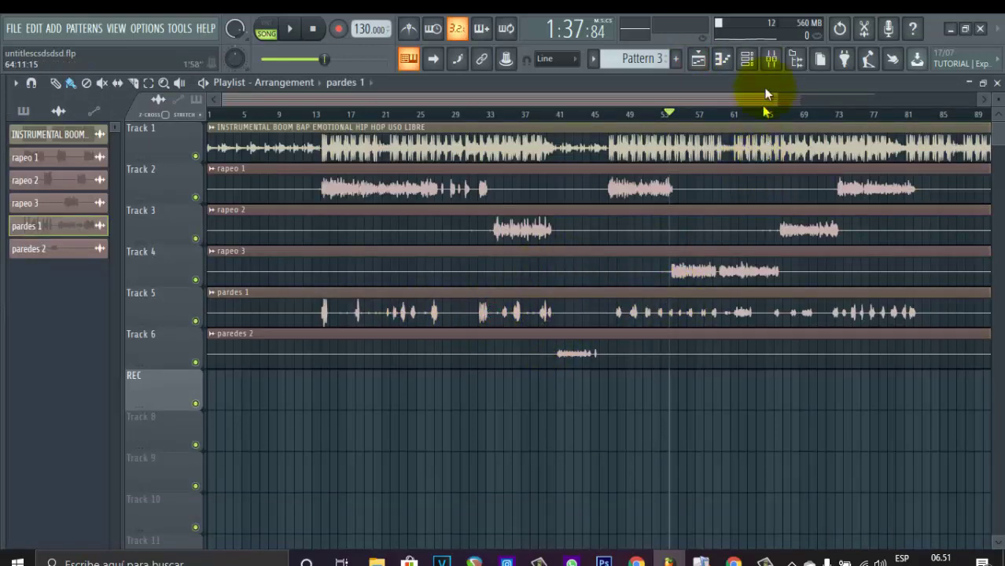
left_click(771, 59)
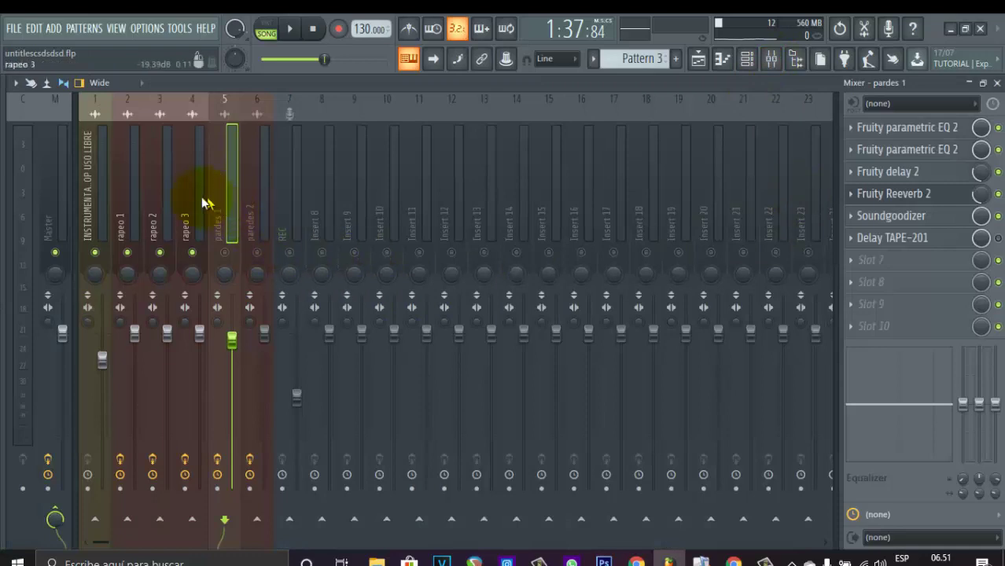
Load the eq1 preset into the first Fruity parametric EQ 2 on pardes 1 and eq2 into the second
left_click(921, 130)
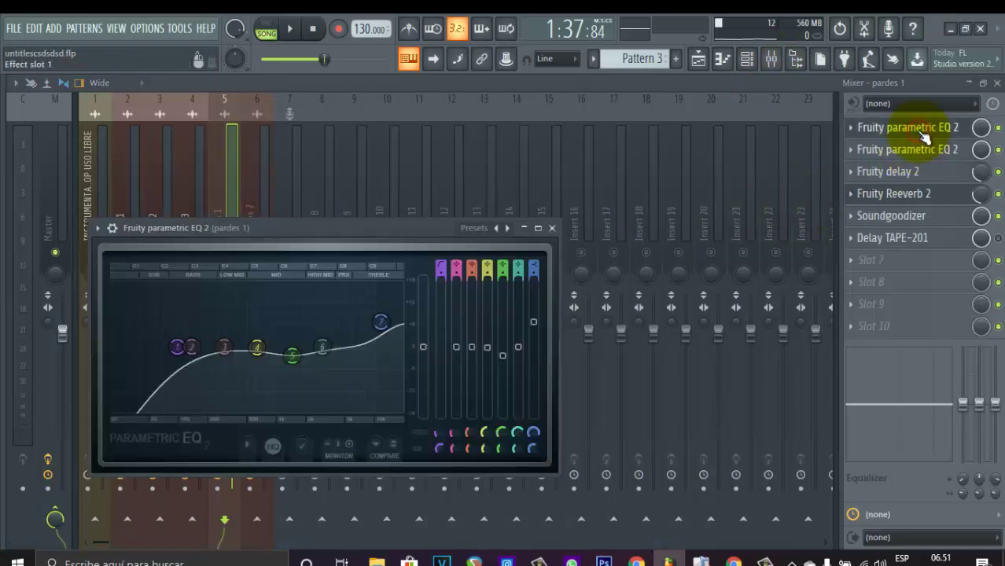
left_click(919, 176)
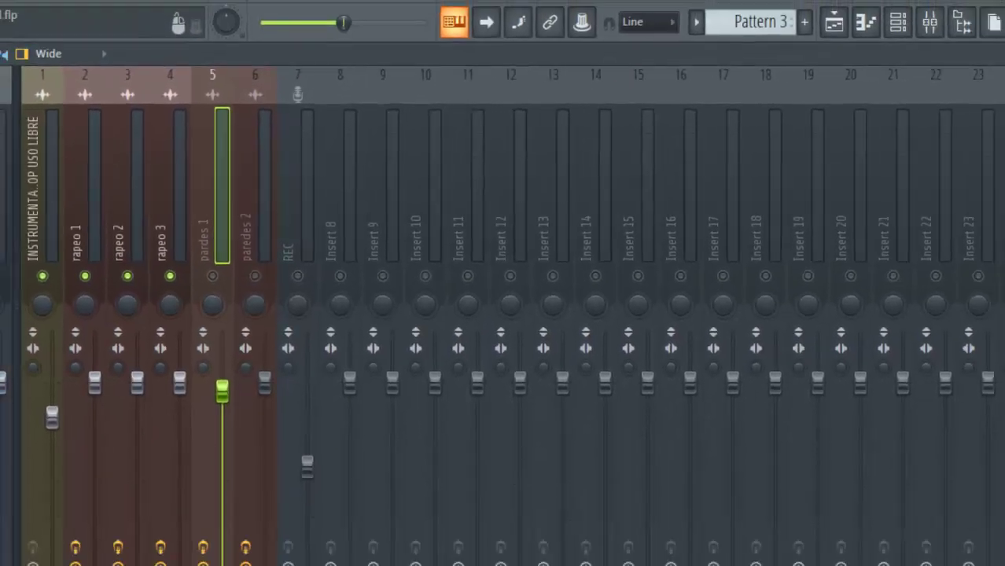
left_click(900, 136)
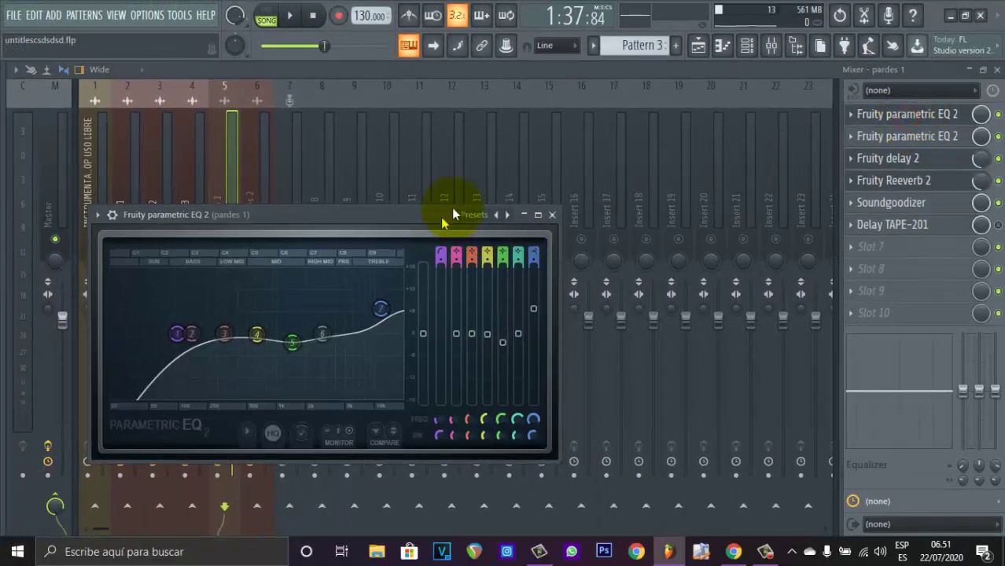
left_click(477, 215)
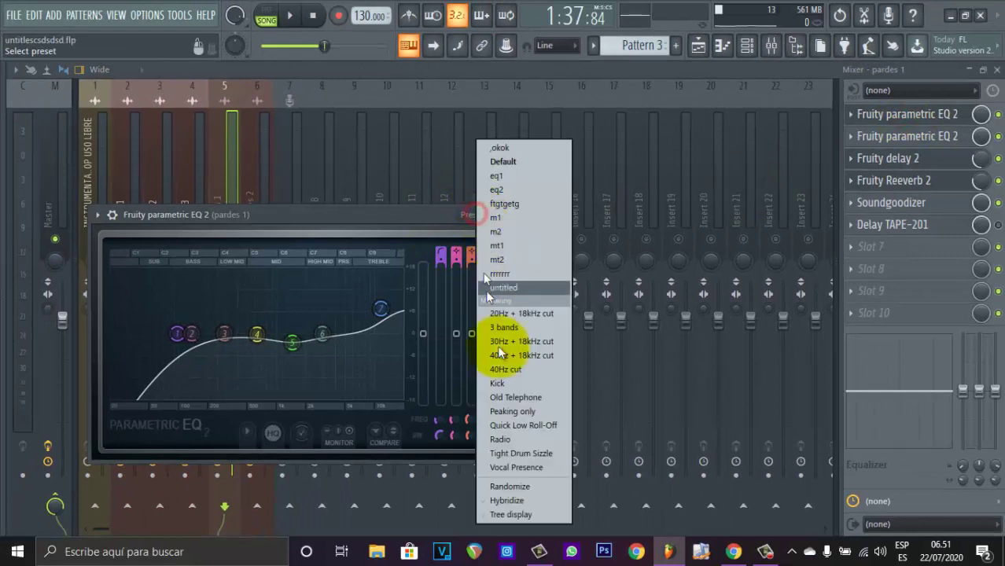
left_click(513, 176)
left_click(912, 137)
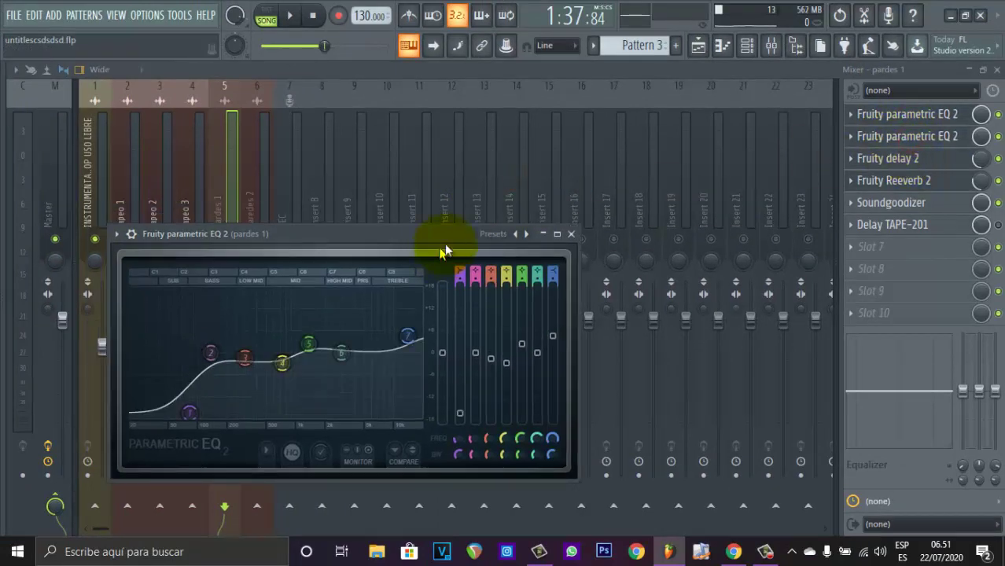
left_click(497, 239)
left_click(533, 186)
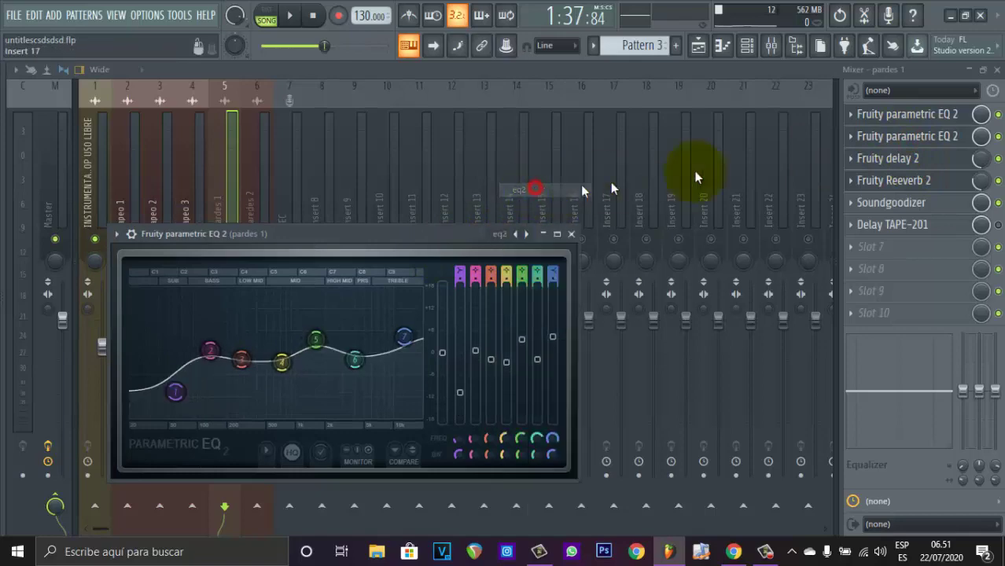
Adjust the input volume of Fruity delay 2 on pardes 1 slightly and close the plugin
left_click(875, 160)
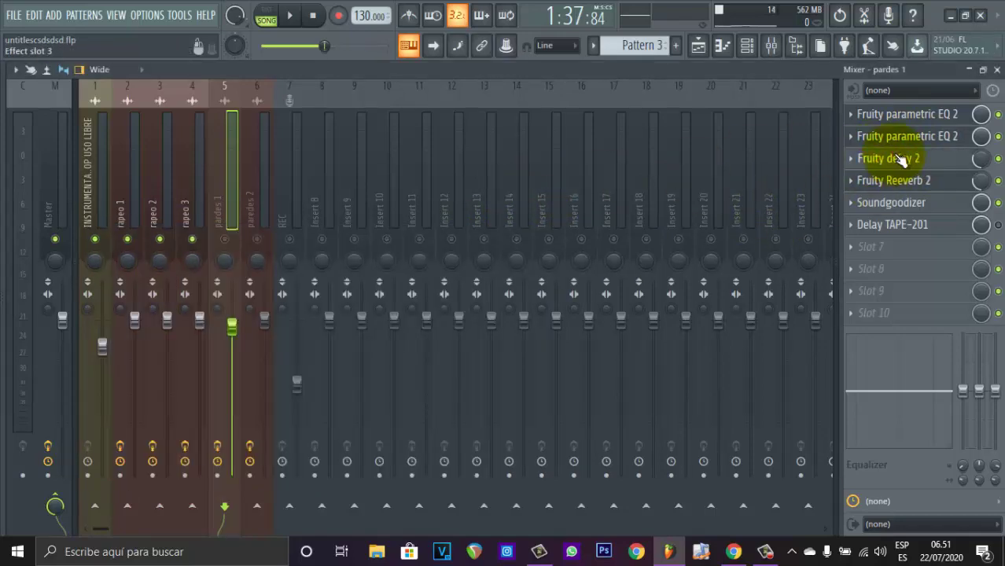
left_click(898, 158)
left_click(900, 158)
left_click(900, 158)
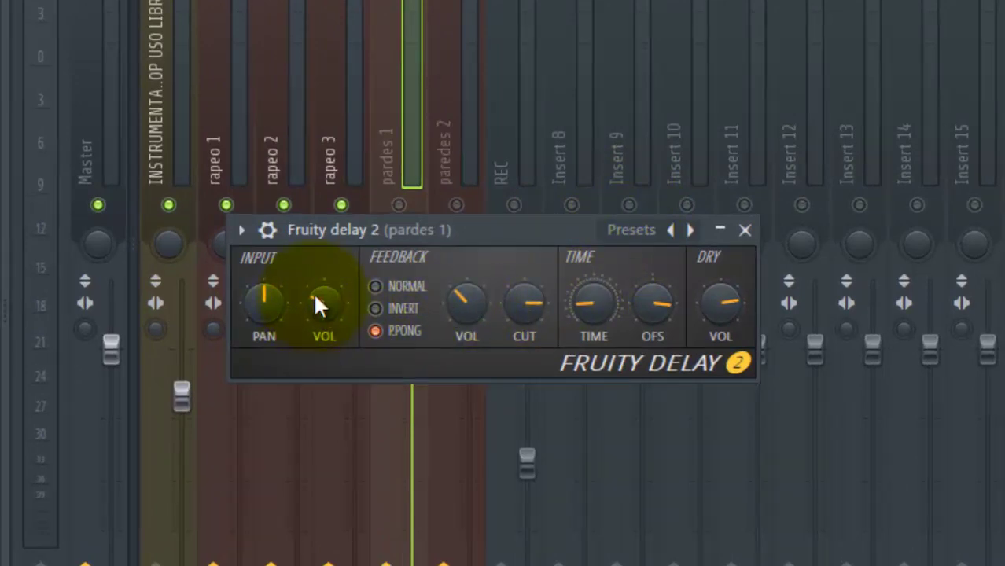
left_click_drag(317, 295, 329, 301)
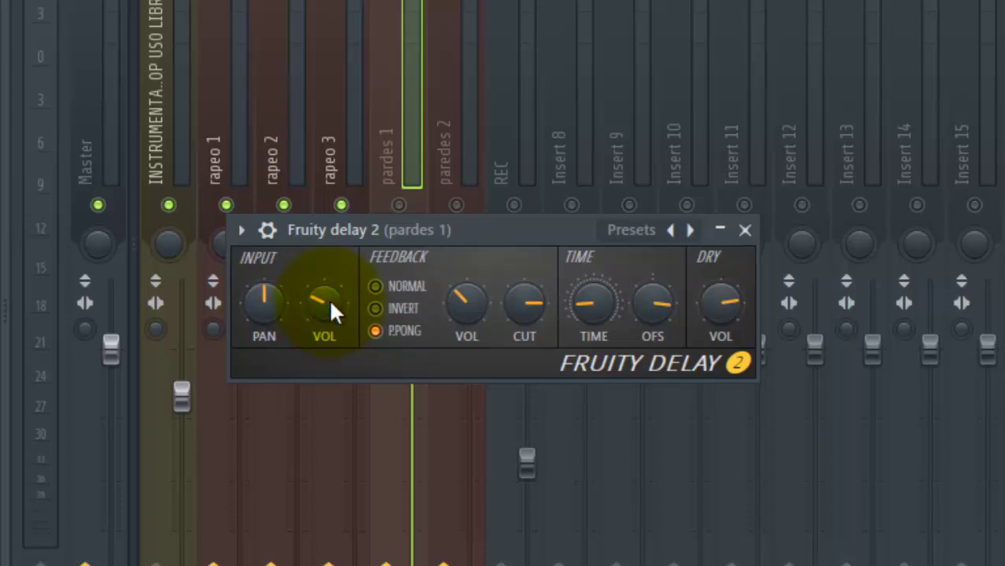
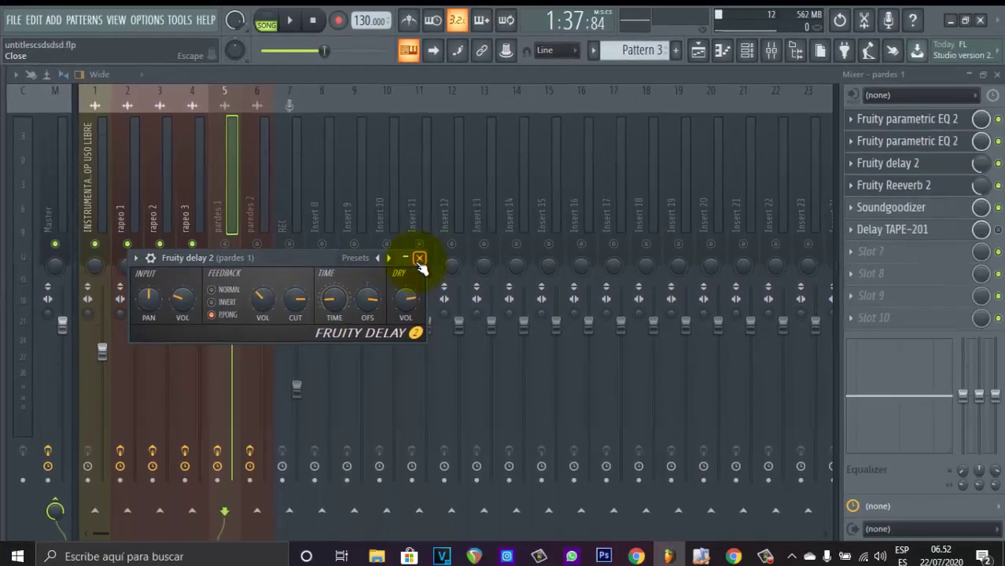
left_click(789, 411)
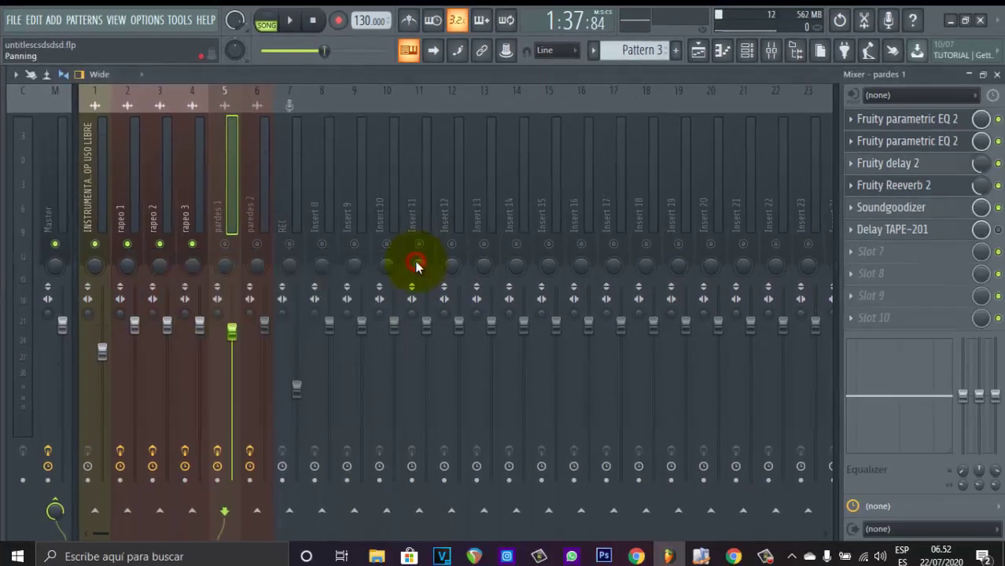
Solo pardes 1 and audition it, and check the amount setting in its Soundgoodizer
left_click(228, 244)
key("space")
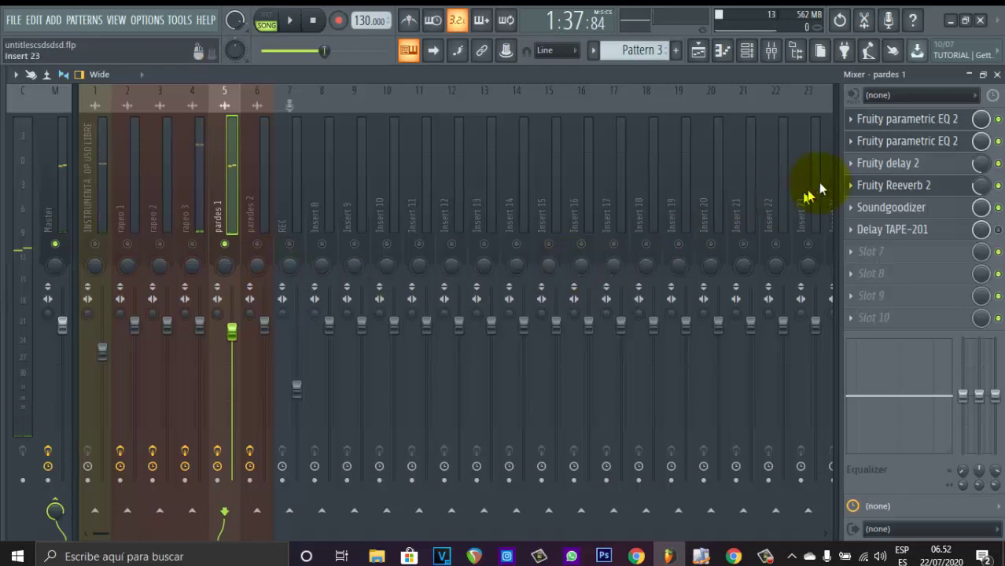
left_click(910, 211)
left_click_drag(106, 257, 118, 250)
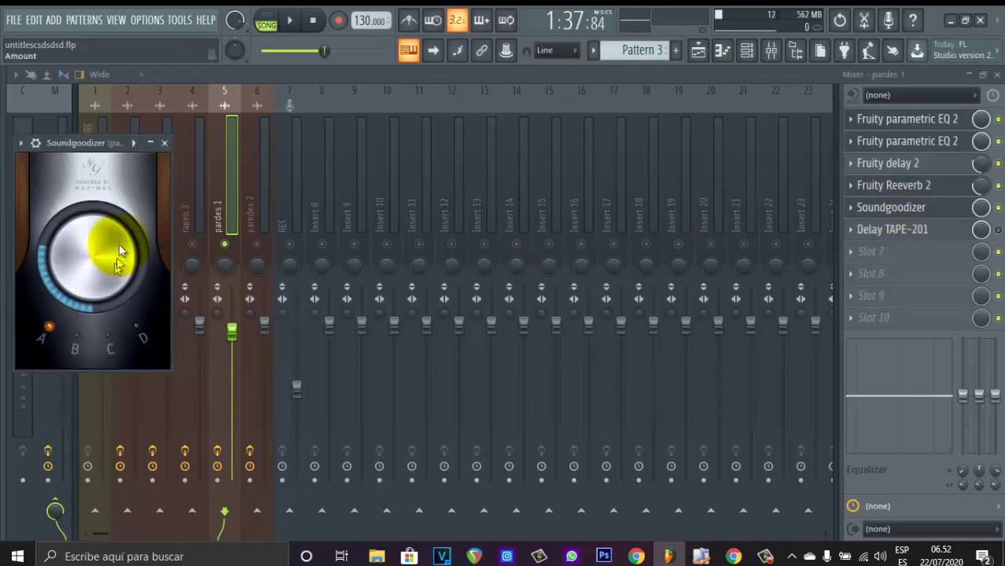
left_click(164, 144)
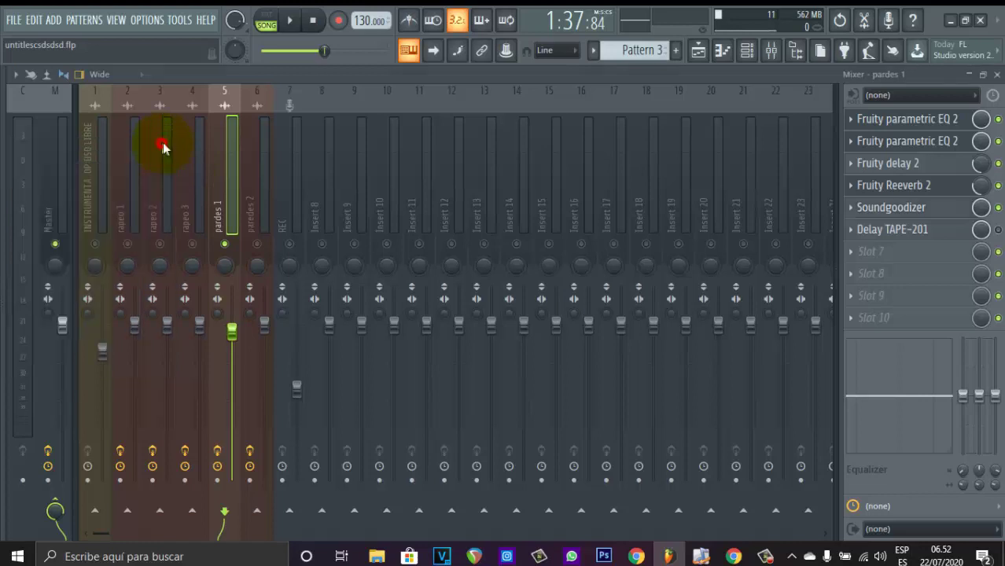
Delete Delay TAPE-201 from effect slot 6 of pardes 1 and check the Fruity delay 2 and Fruity Reeverb 2 settings
right_click(855, 236)
left_click(857, 224)
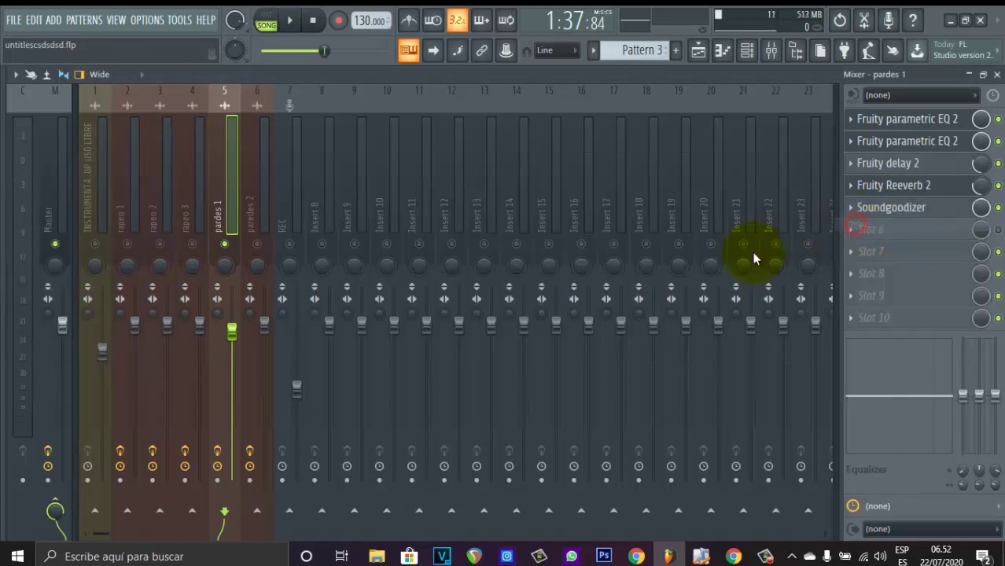
left_click(921, 163)
left_click(916, 164)
left_click(909, 189)
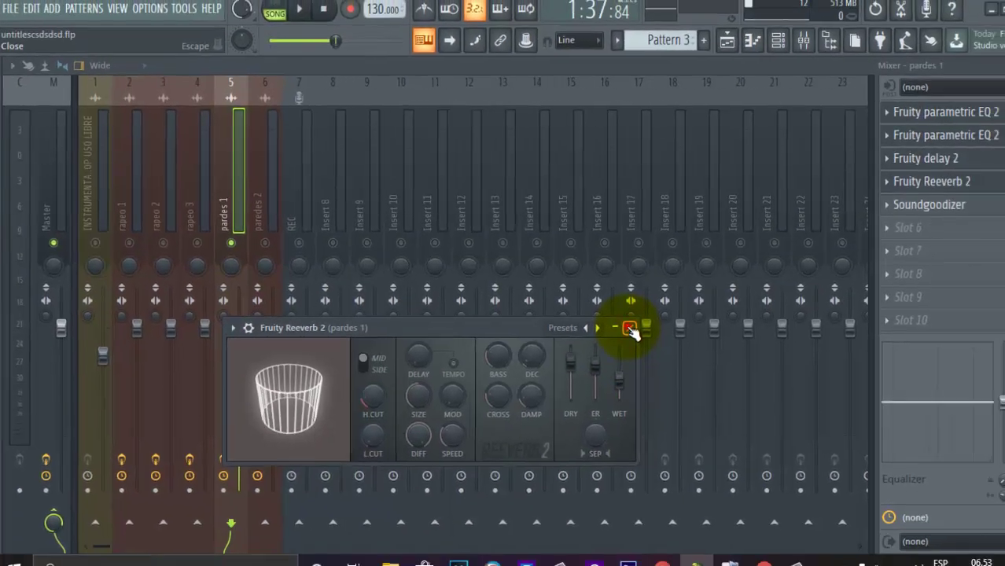
left_click(884, 394)
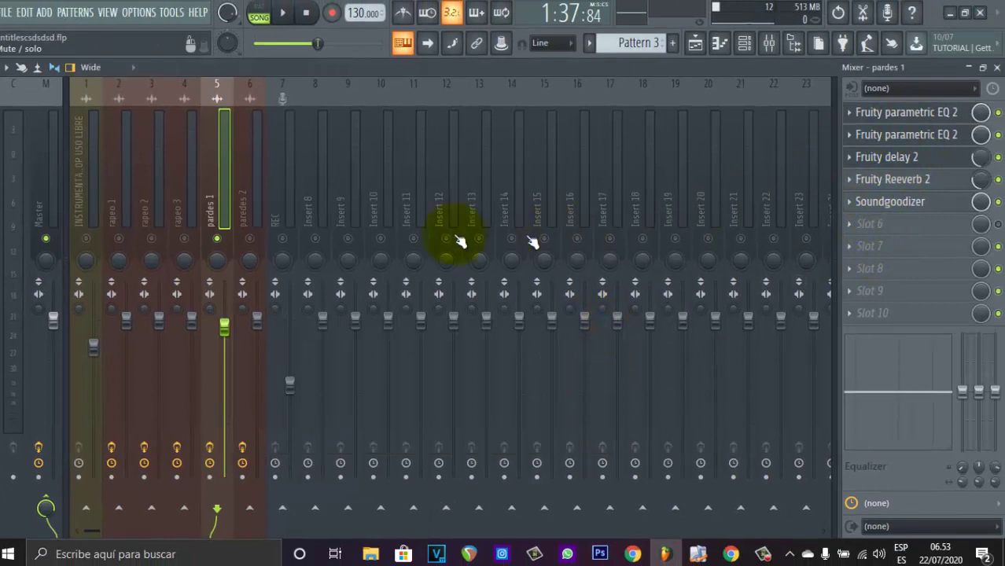
Compare the effect chains of pardes 1 and paredes 2, and view the vocal clips in the Playlist
left_click(244, 196)
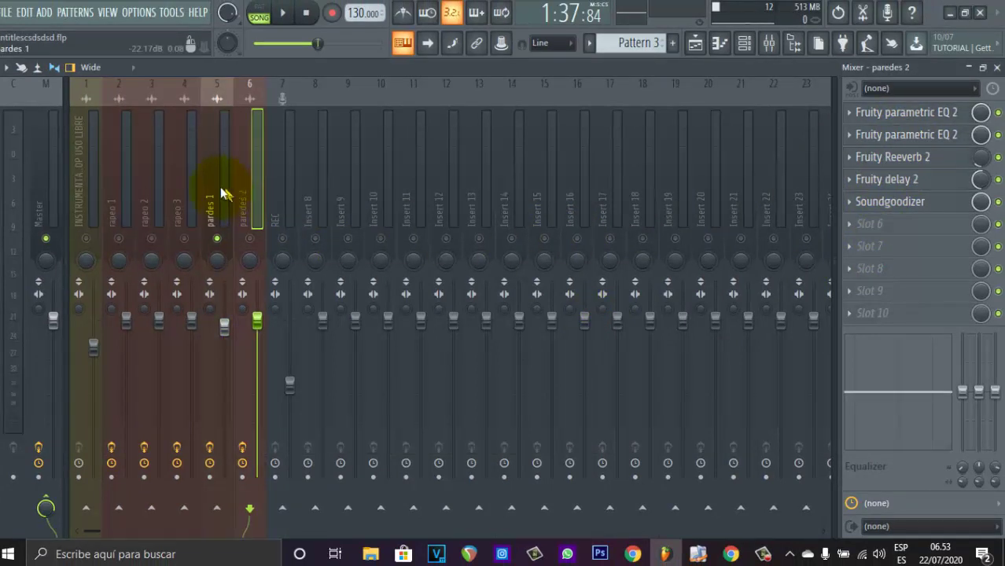
left_click(220, 192)
left_click(246, 193)
left_click(693, 44)
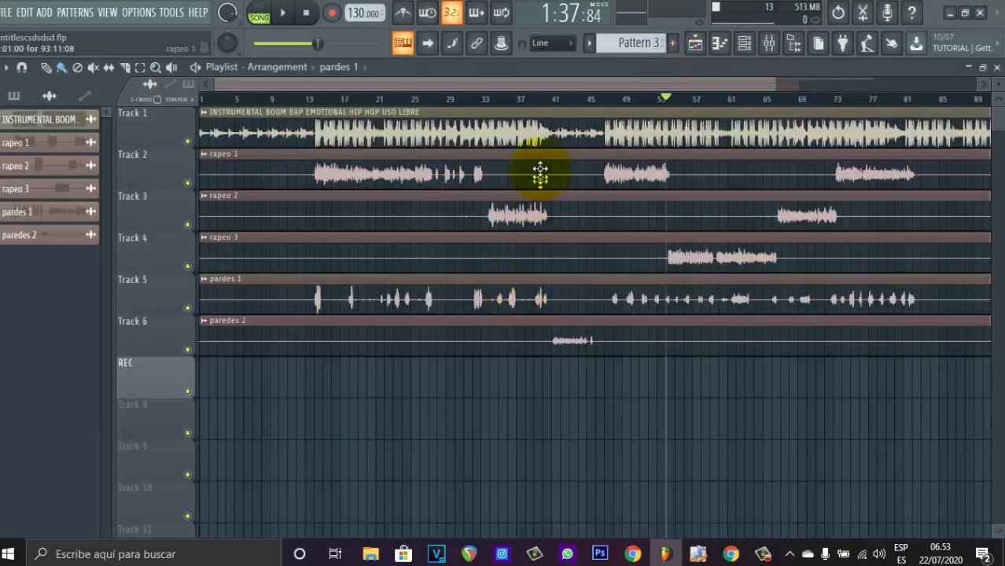
Solo the paredes 2 track in the Playlist and play the song from just before its clip
left_click(533, 101)
left_click(543, 103)
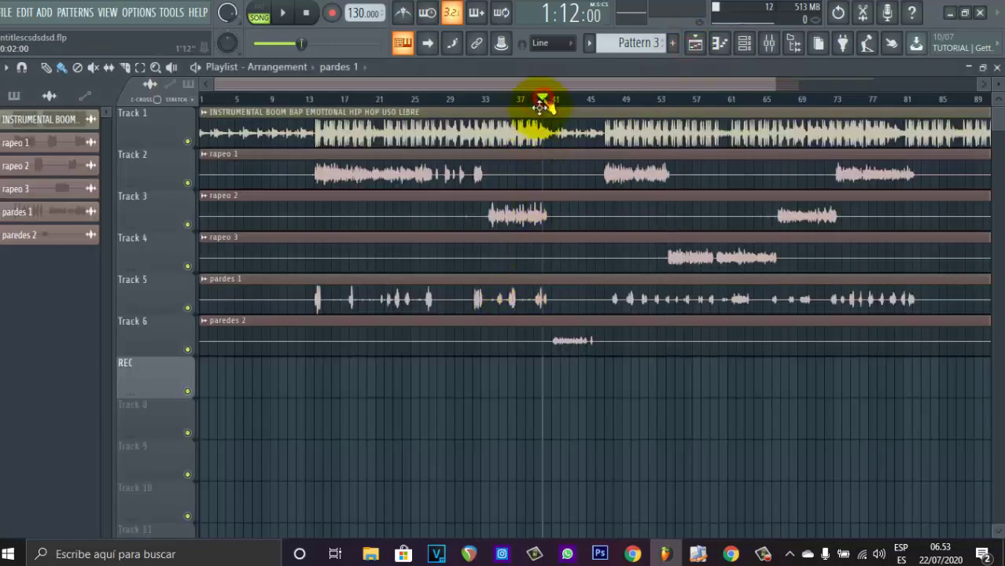
right_click(188, 351)
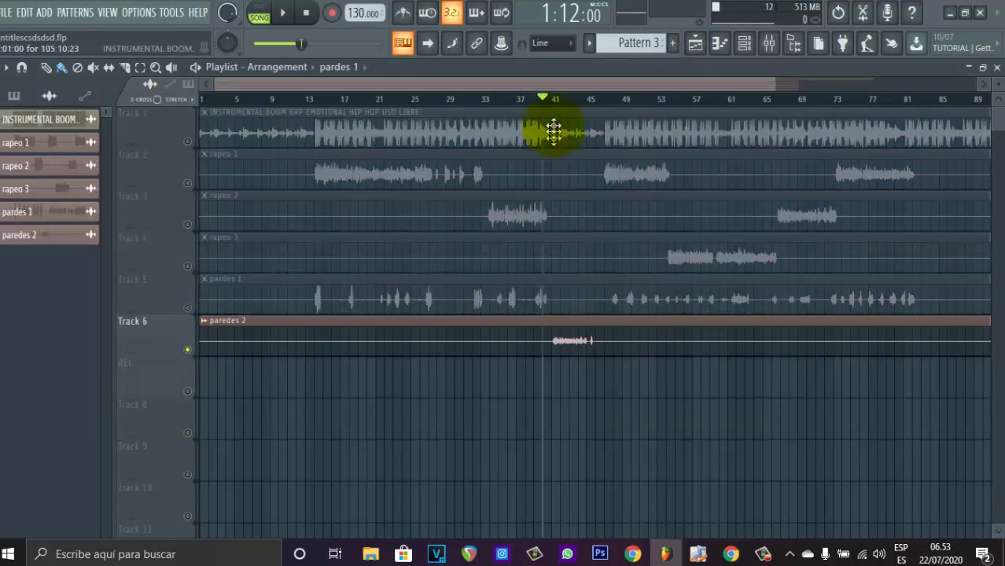
key("space")
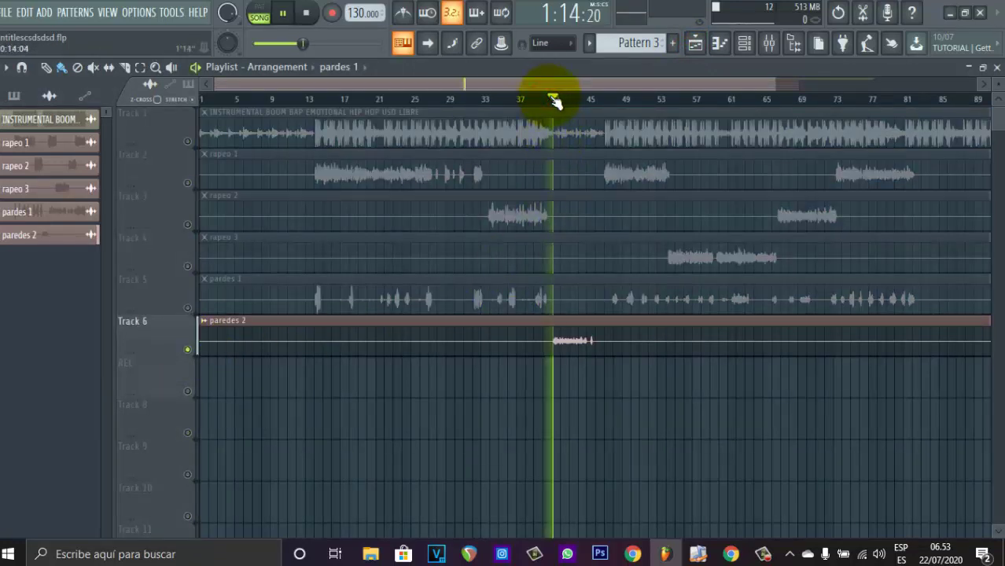
key("space")
Enable paredes 2 in the mixer alongside the soloed pardes 1 and audition its vocal
left_click(766, 42)
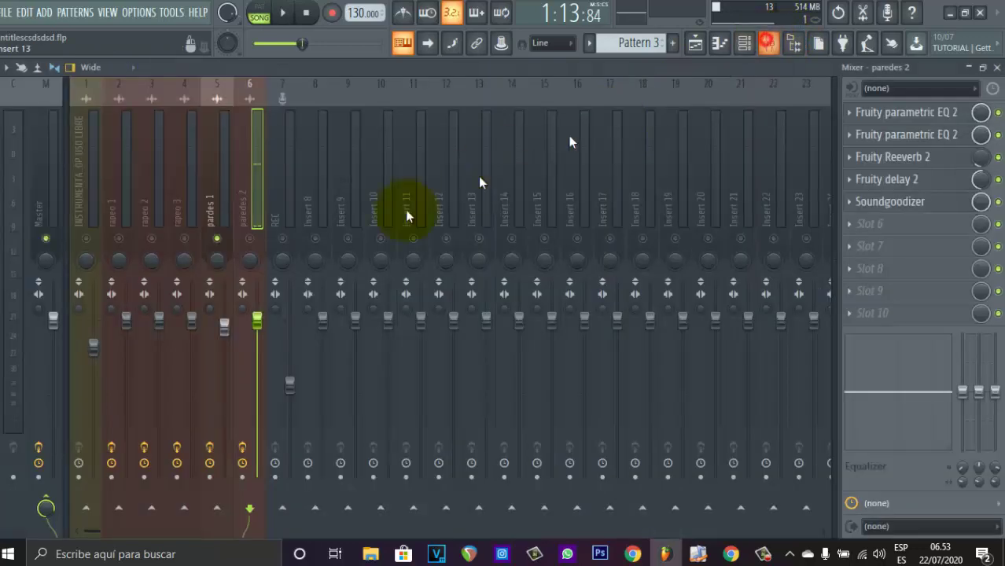
left_click(248, 240)
key("space")
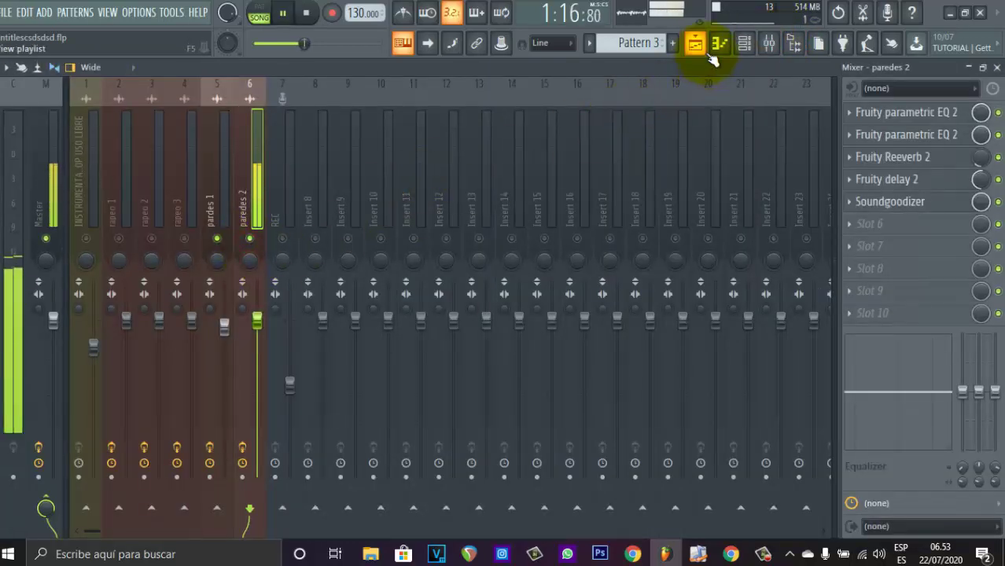
key("space")
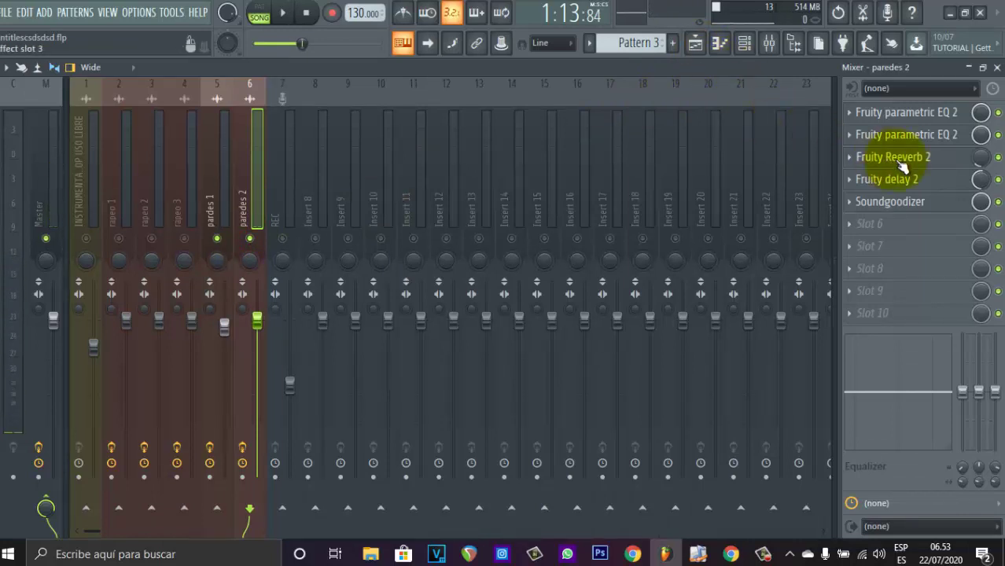
Load the eq1 preset in the first Fruity parametric EQ 2 of paredes 2 and close the plugin
left_click(905, 118)
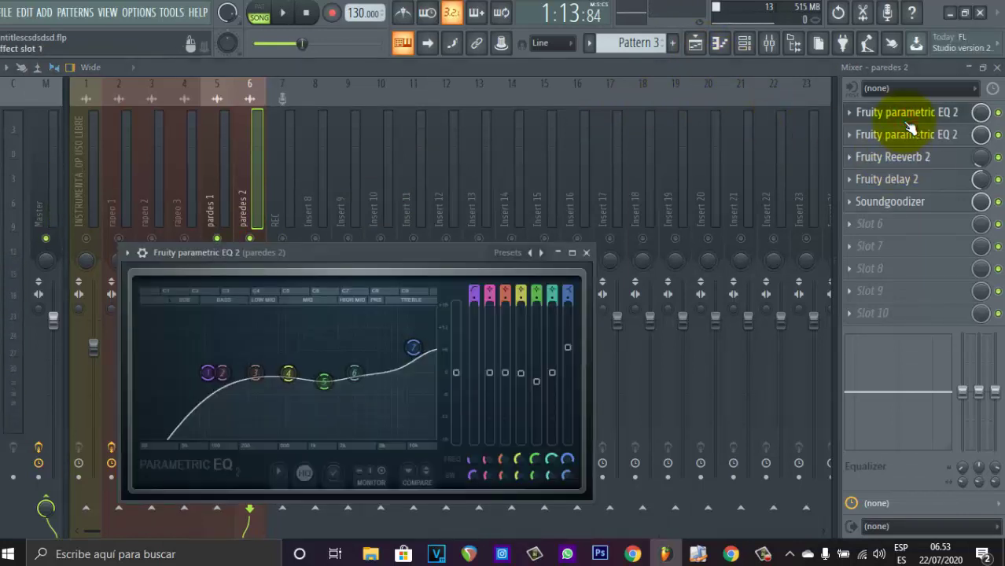
left_click(507, 253)
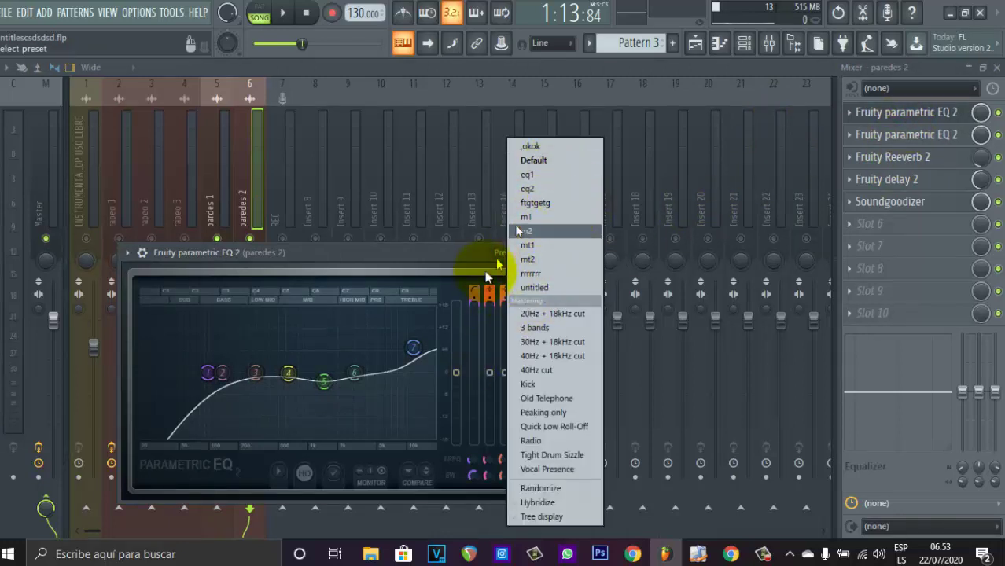
left_click(462, 250)
left_click(504, 252)
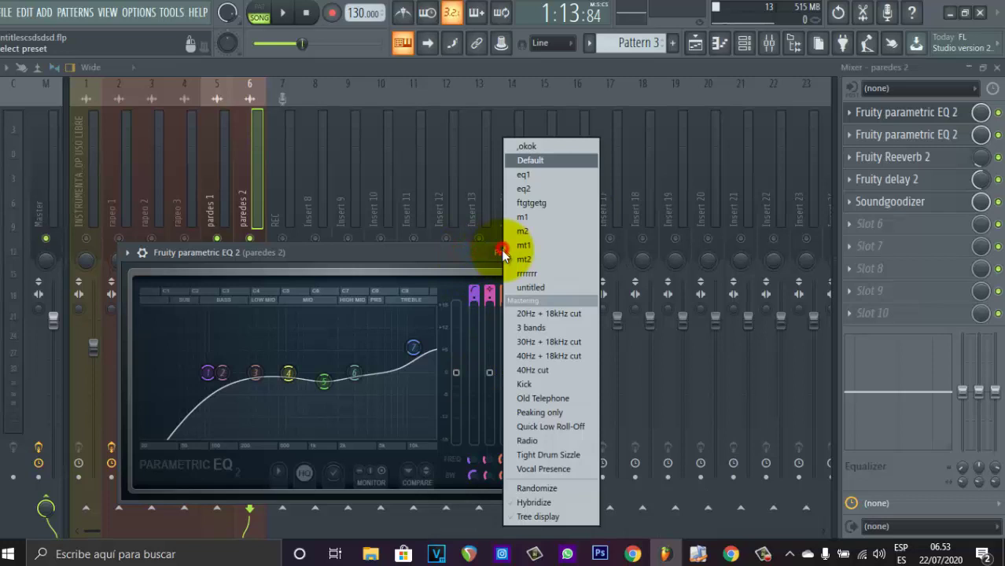
left_click(536, 174)
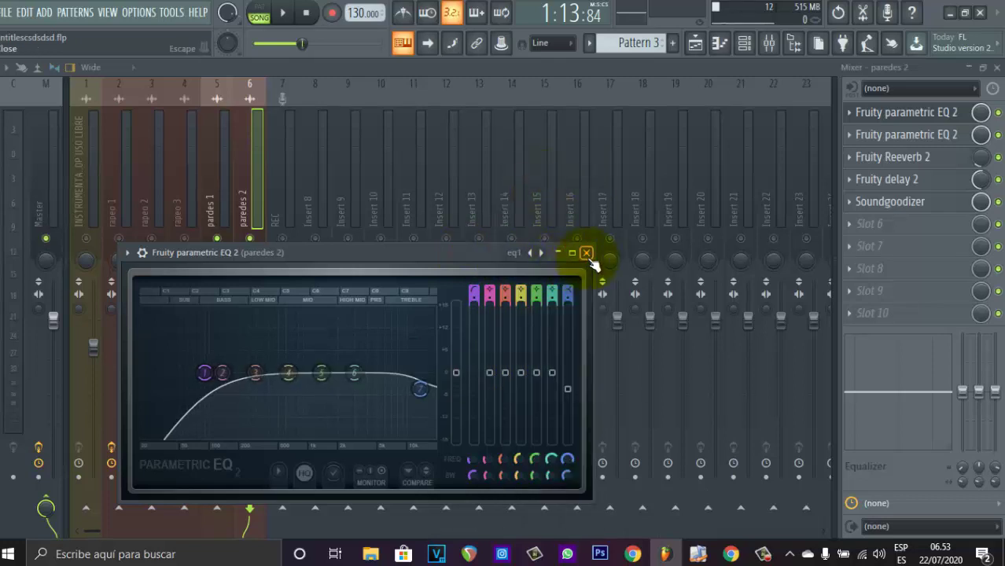
left_click(586, 252)
Load the Radio preset in the second Fruity parametric EQ 2 of paredes 2 and close the plugin
left_click(888, 135)
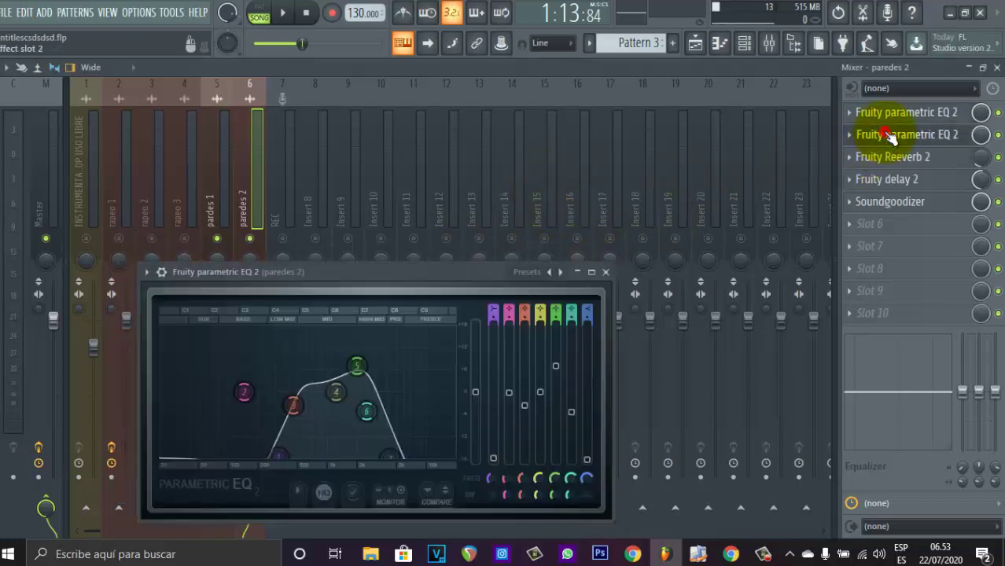
left_click(533, 275)
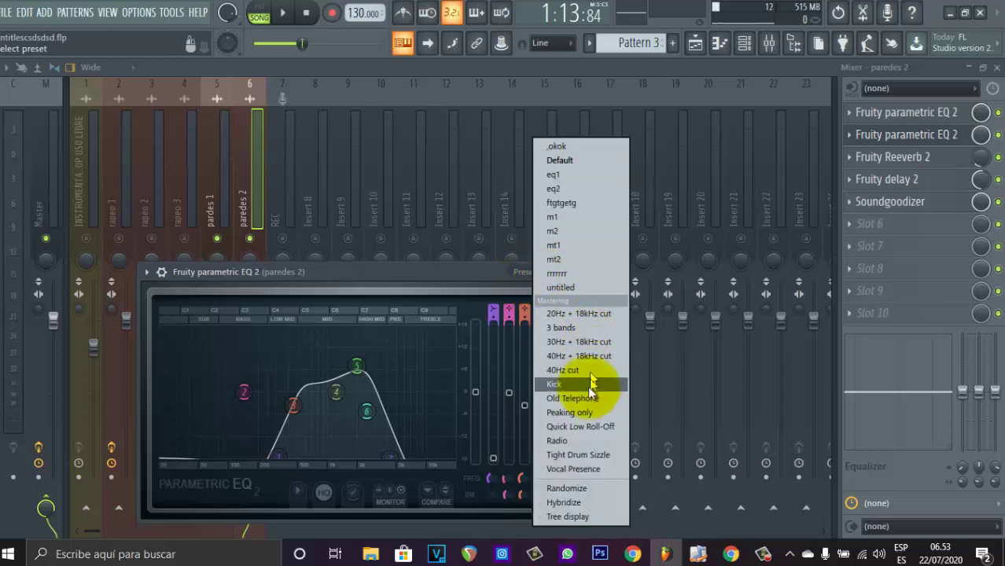
left_click(570, 441)
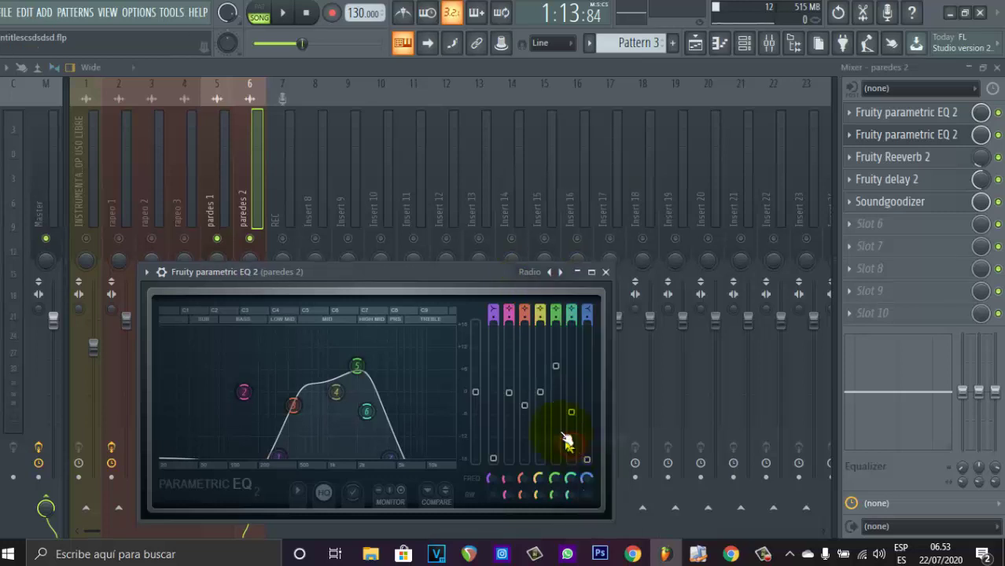
left_click(529, 273)
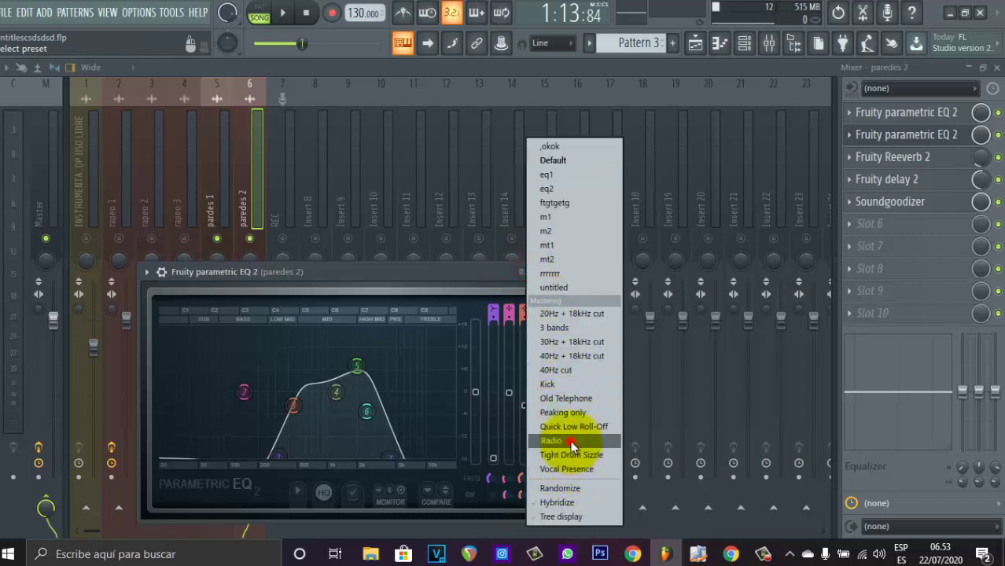
left_click(570, 440)
left_click(602, 275)
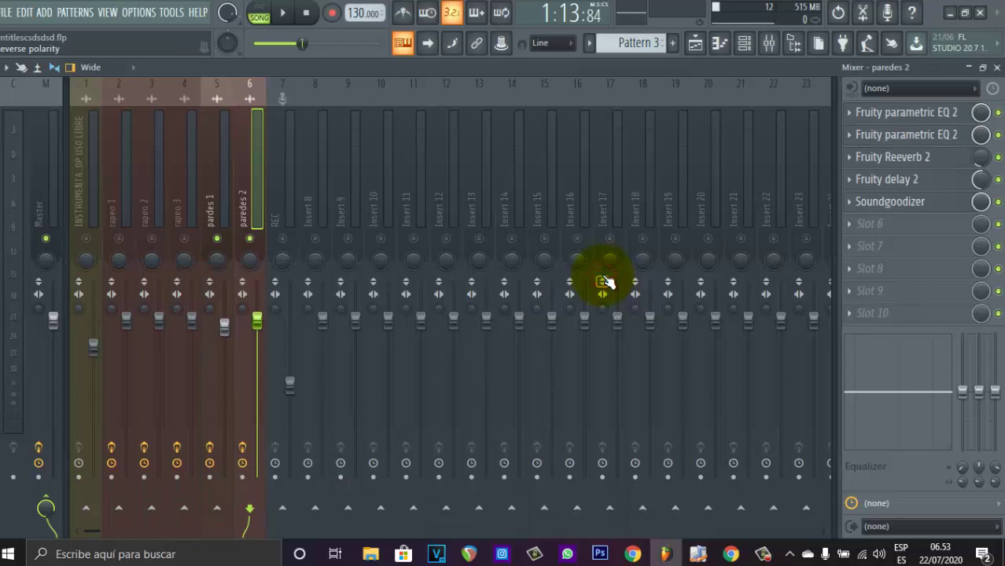
Audition paredes 2 and check the settings of its Fruity Reeverb 2 and Soundgoodizer
key("space")
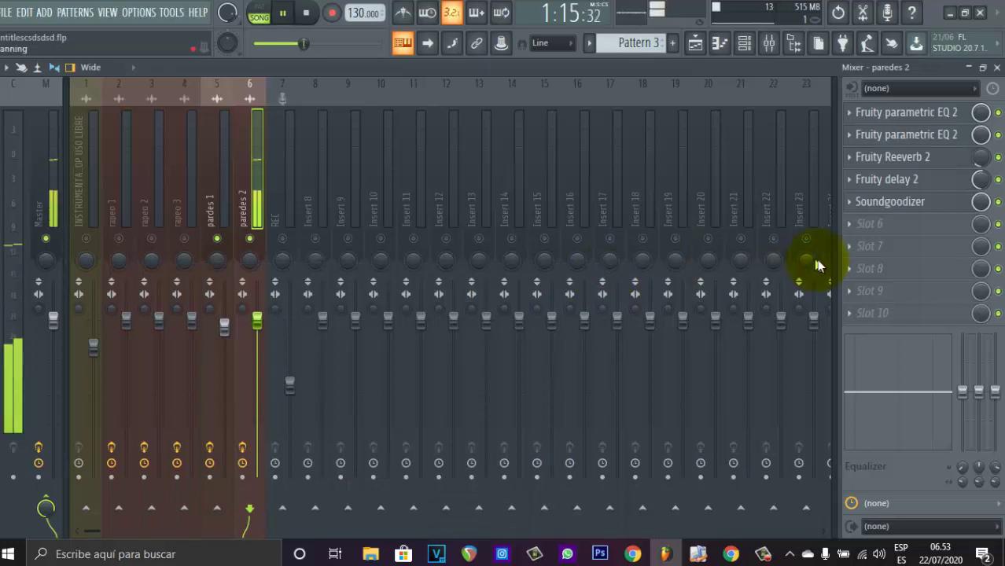
key("space")
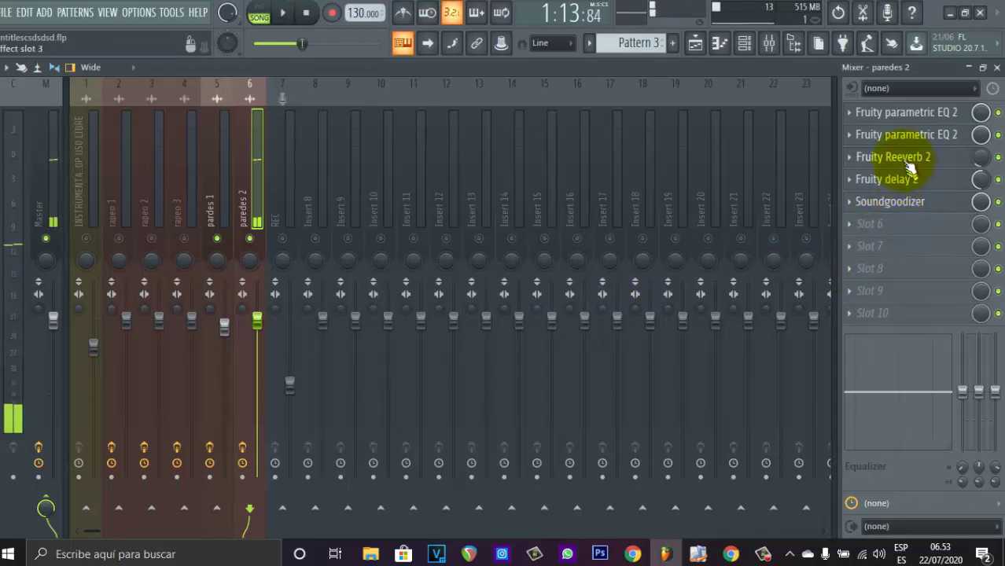
left_click(904, 160)
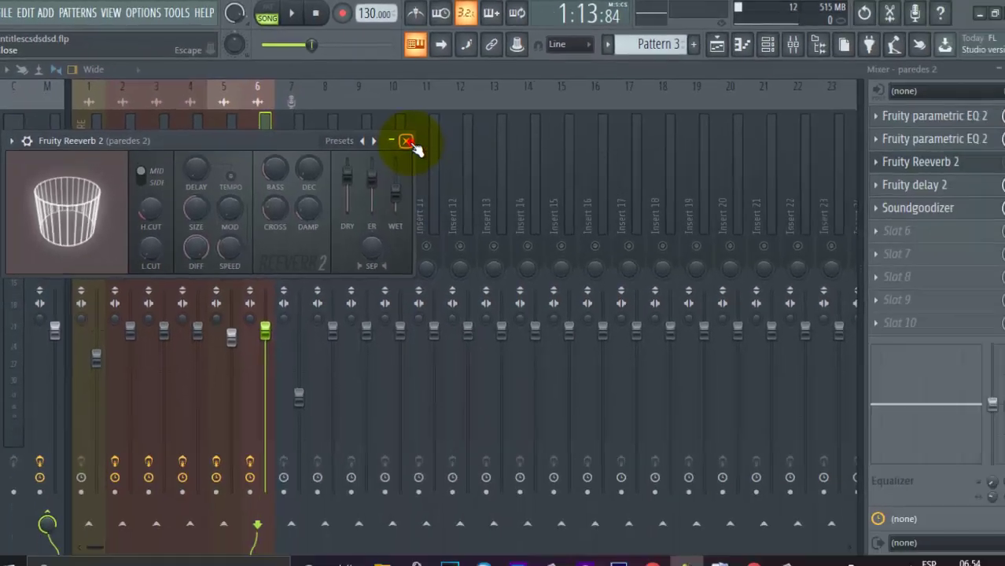
left_click(762, 265)
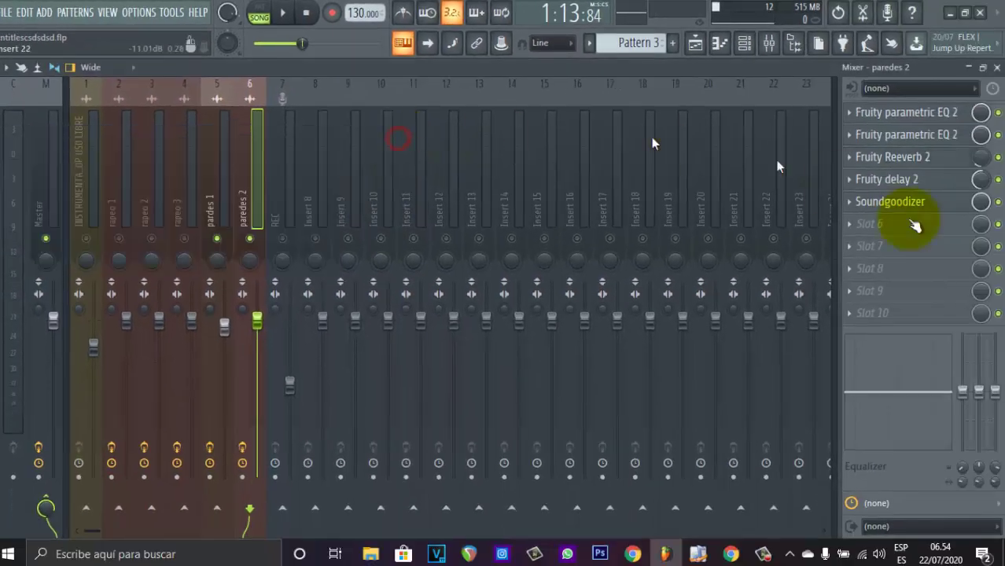
left_click(896, 202)
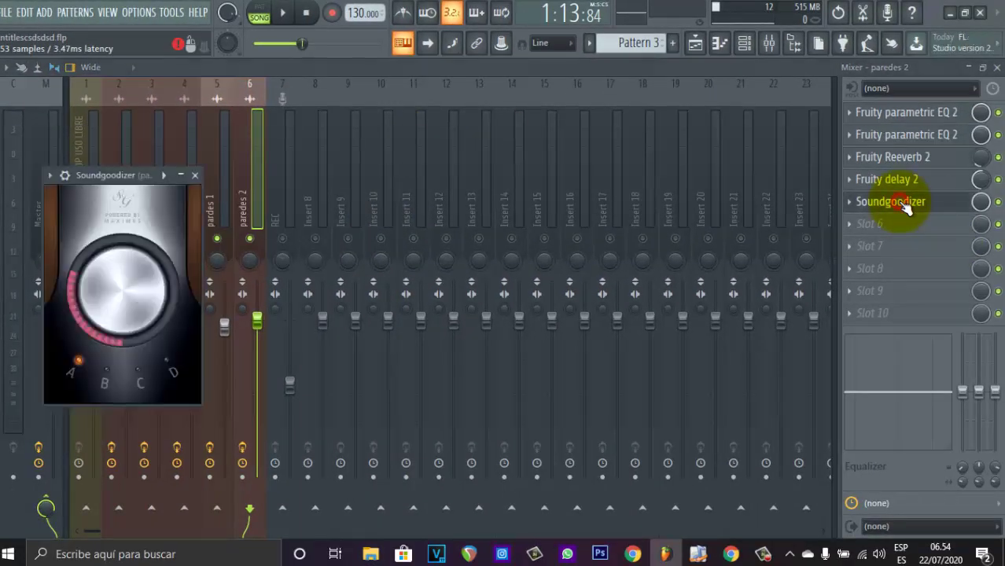
left_click(196, 177)
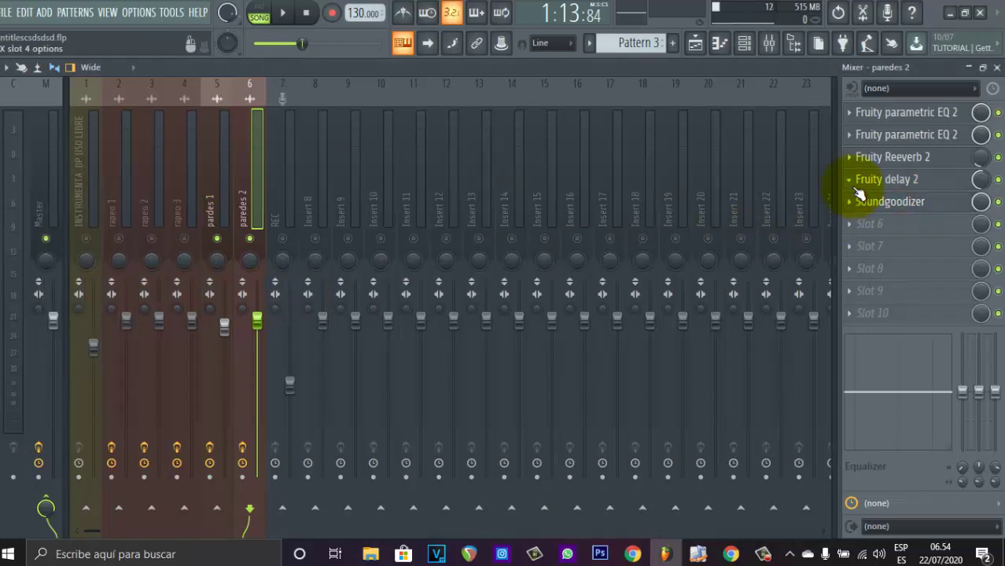
Turn off the solo on paredes 2 in the Playlist and re-enable all tracks in the mixer
left_click(695, 45)
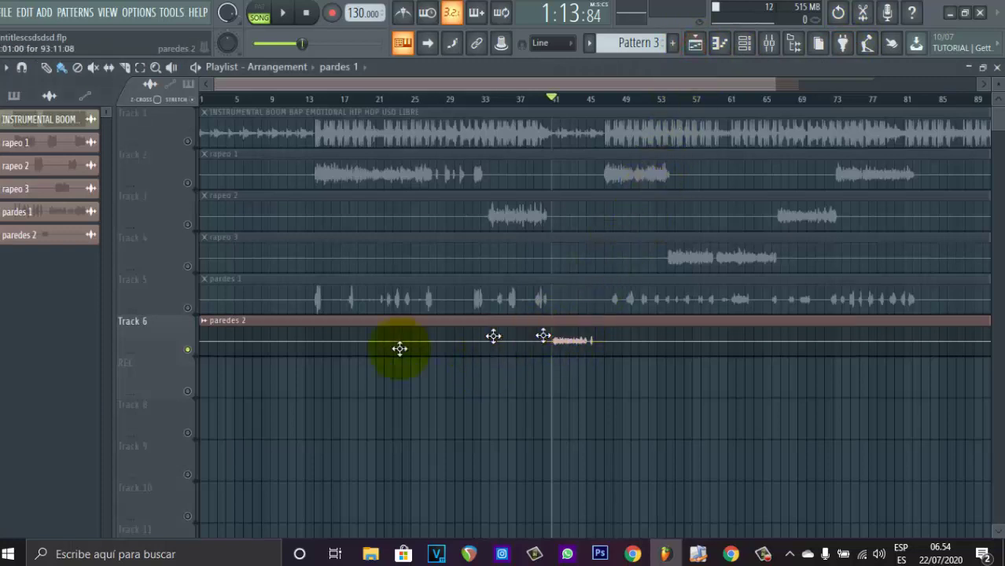
right_click(188, 350)
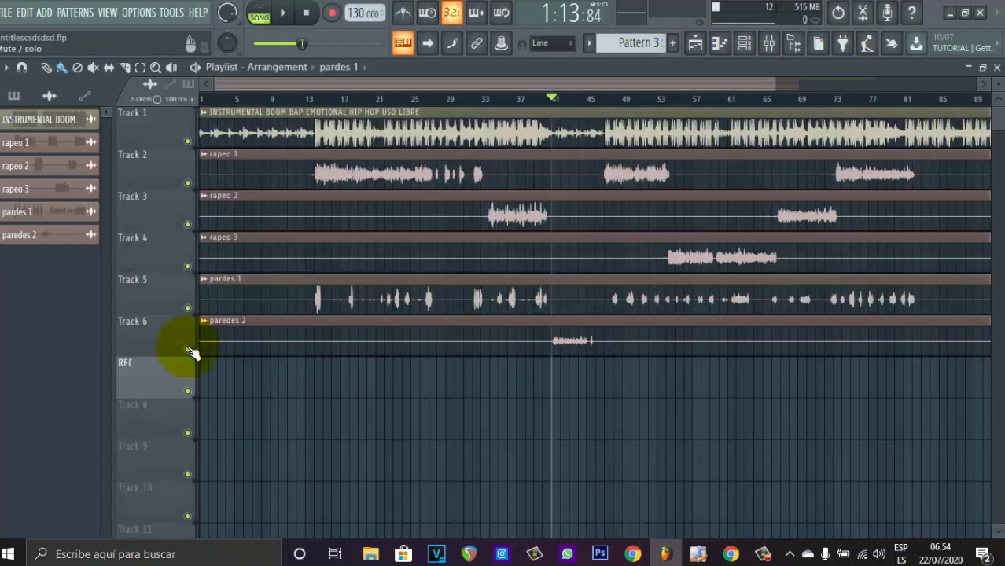
key("space")
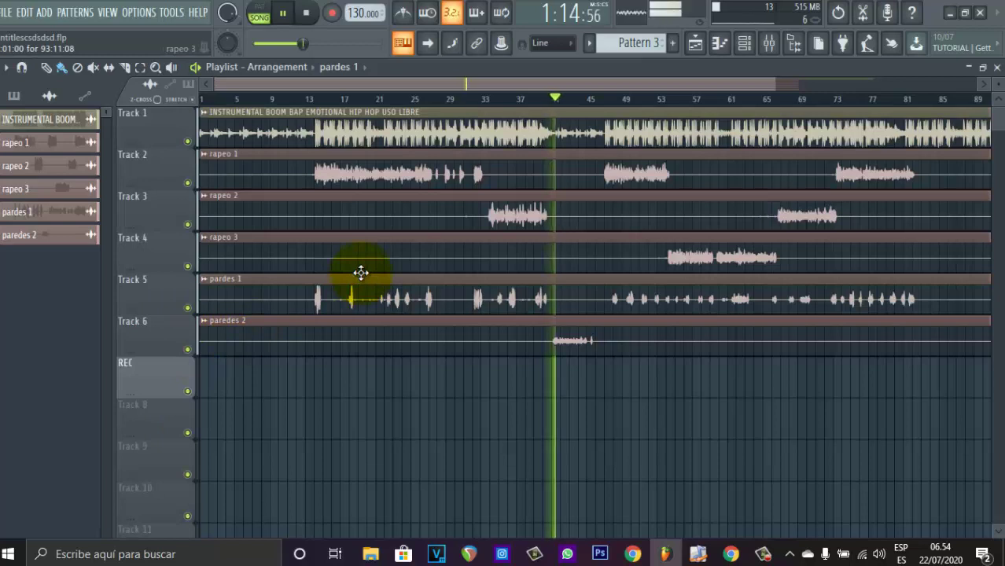
key("space")
left_click(695, 43)
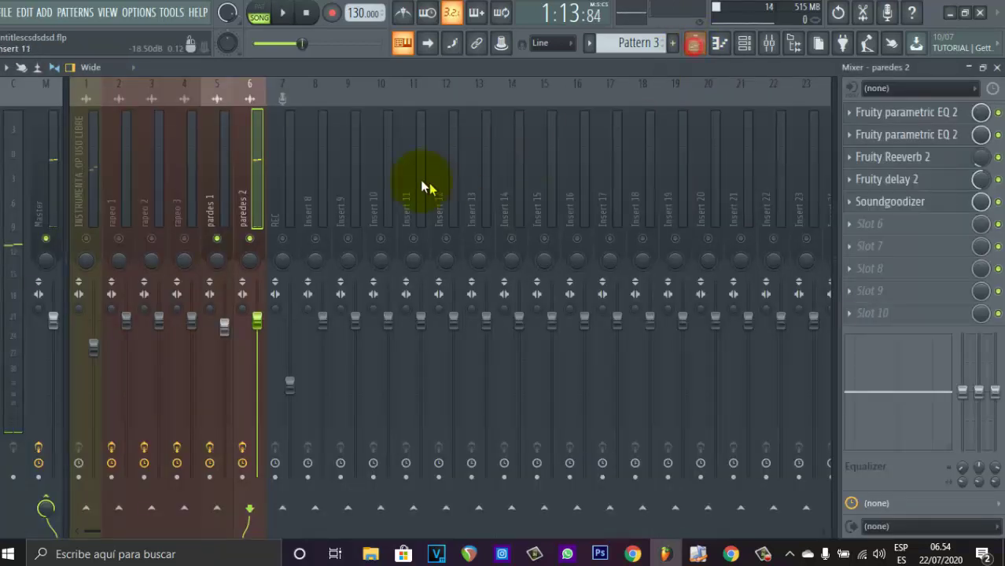
right_click(250, 240)
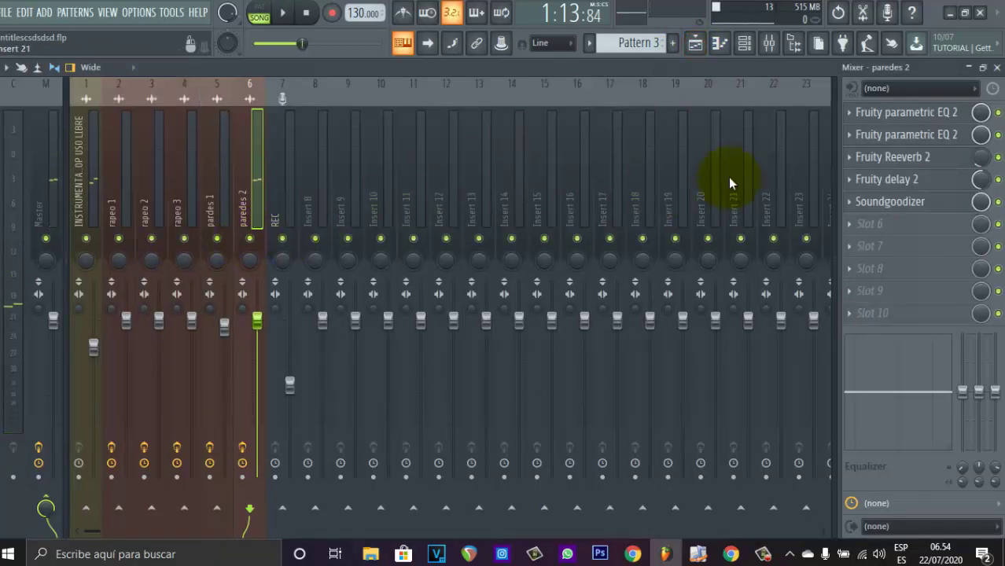
Audition the full mix through the paredes 2 section and move the playhead to just before the first rapeo 1 vocal
key("space")
left_click(695, 44)
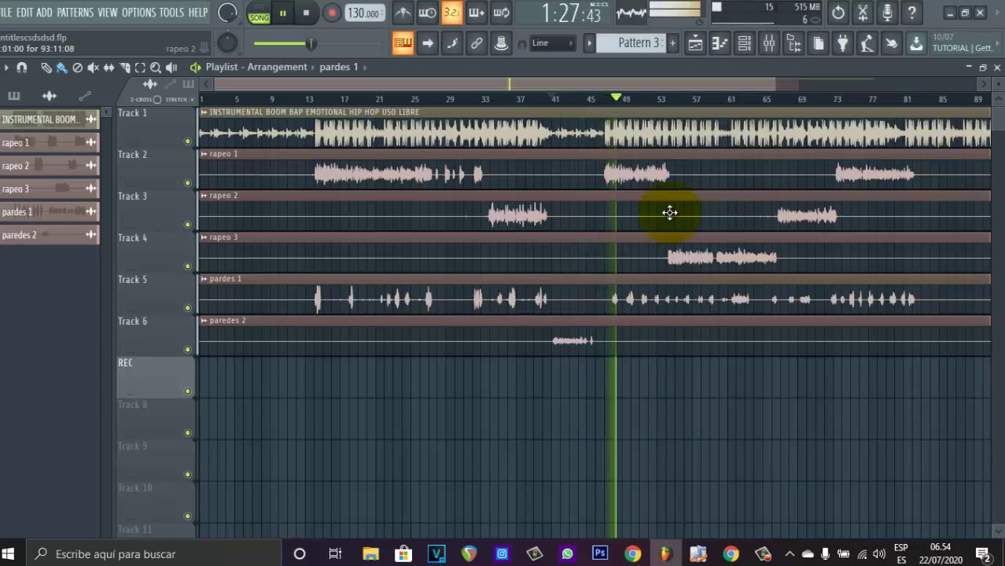
key("space")
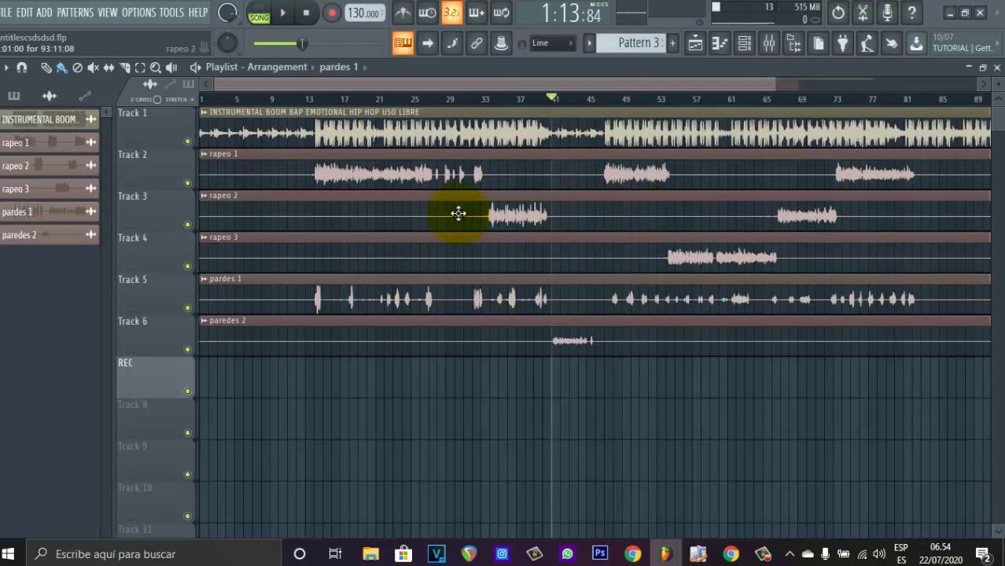
left_click(305, 100)
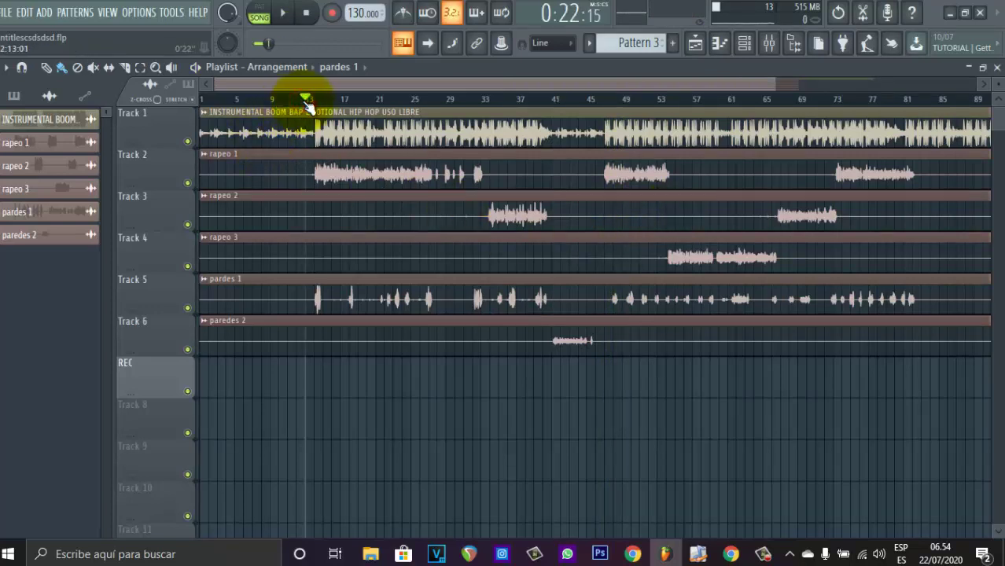
Review the mixer levels and paredes 2 effect chain against the arrangement of the vocal and instrumental tracks in the Playlist
left_click(769, 43)
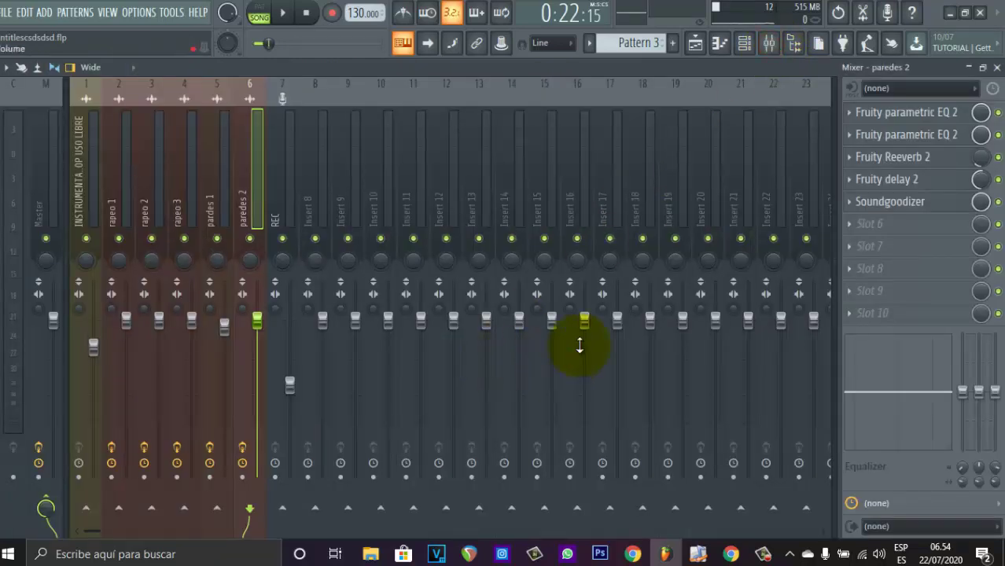
left_click(695, 42)
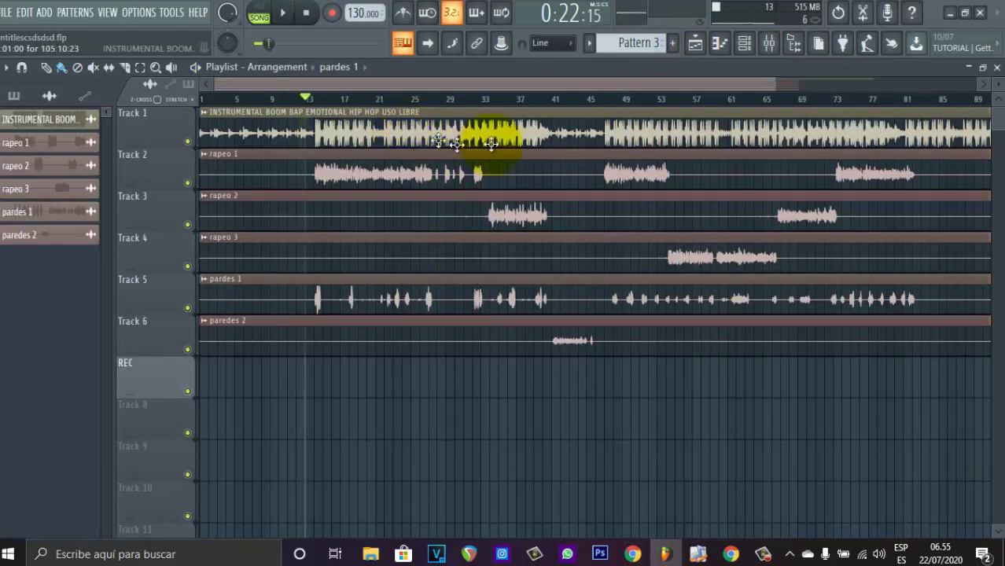
left_click(768, 43)
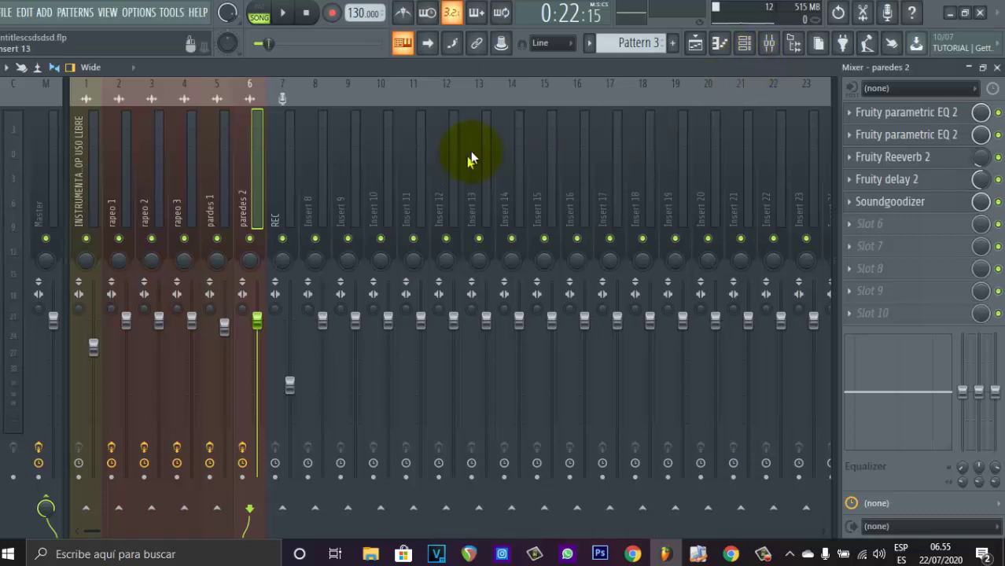
left_click(697, 44)
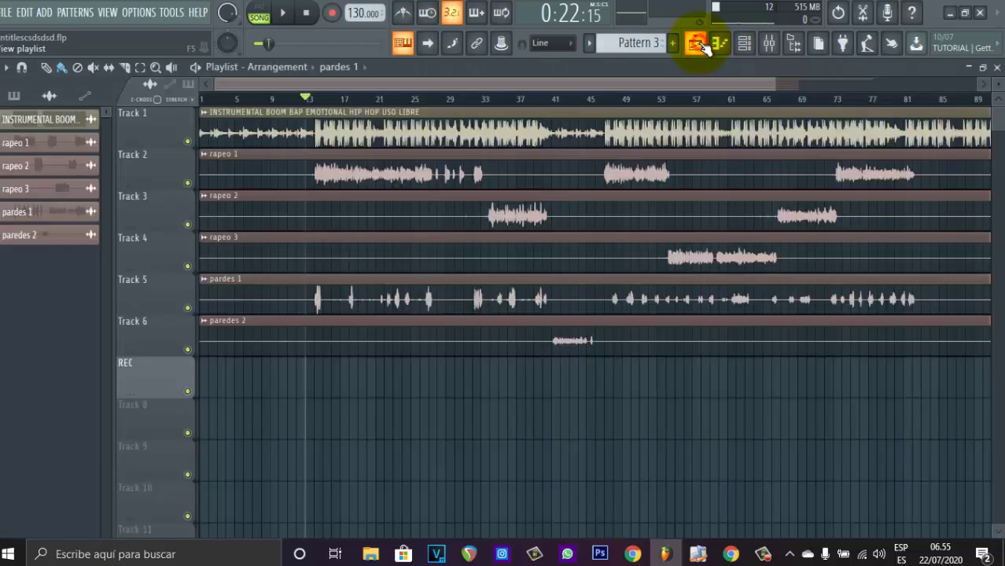
left_click(771, 46)
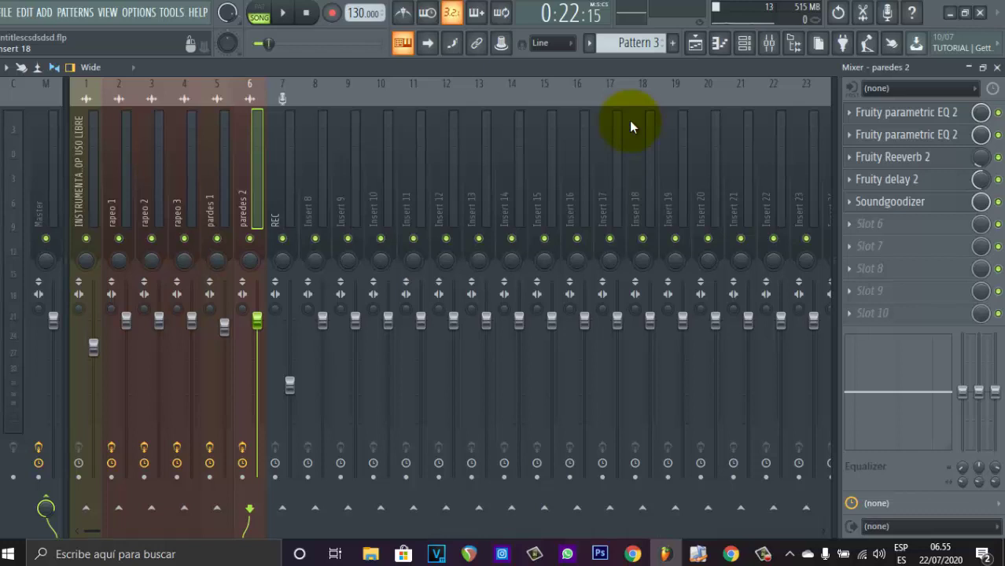
left_click(695, 45)
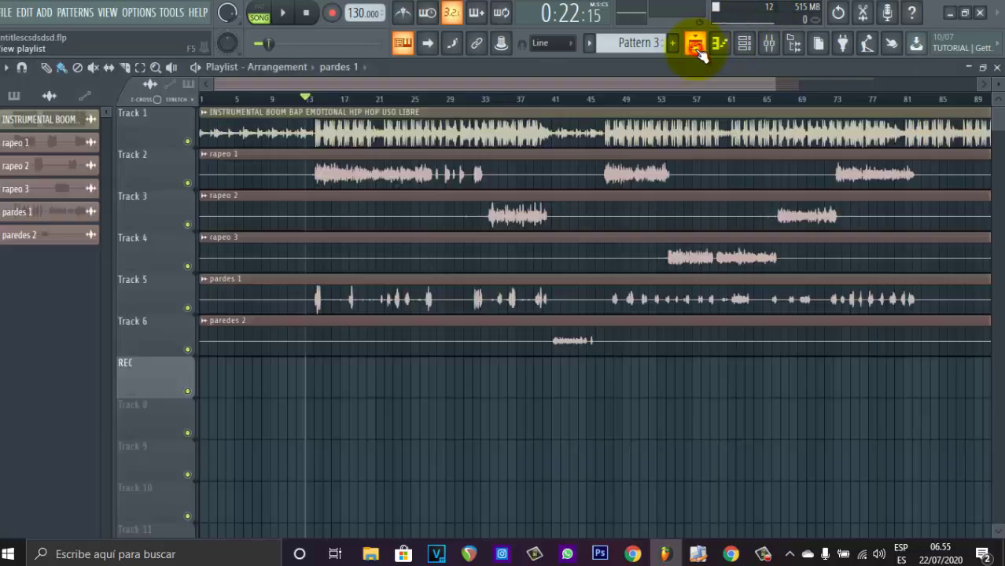
left_click(770, 47)
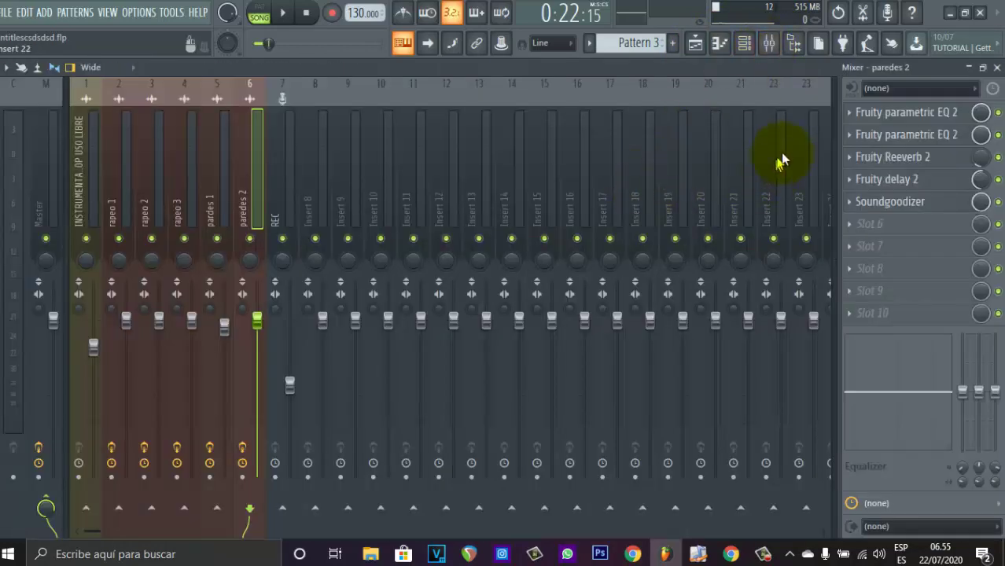
left_click(696, 45)
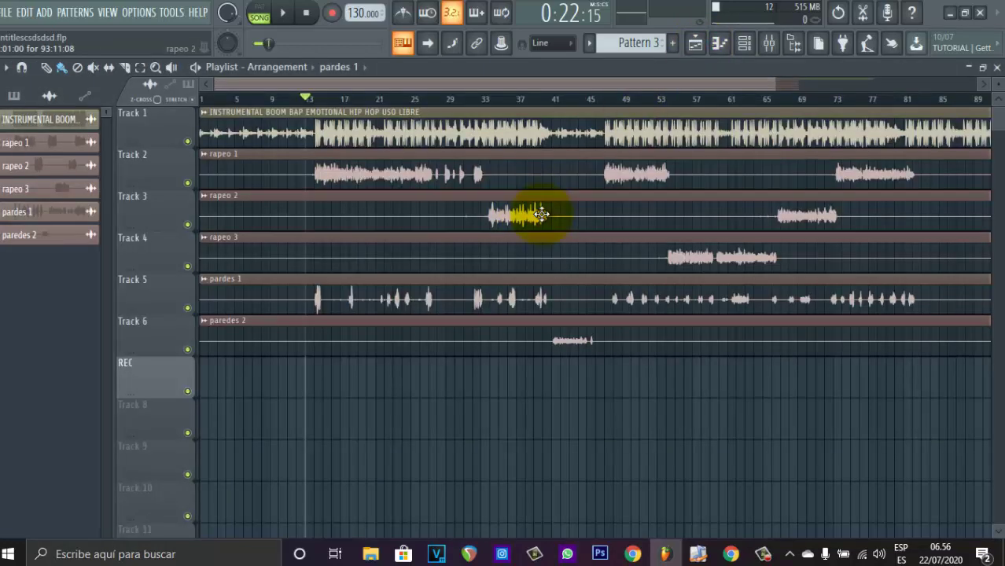
left_click(776, 46)
left_click(701, 46)
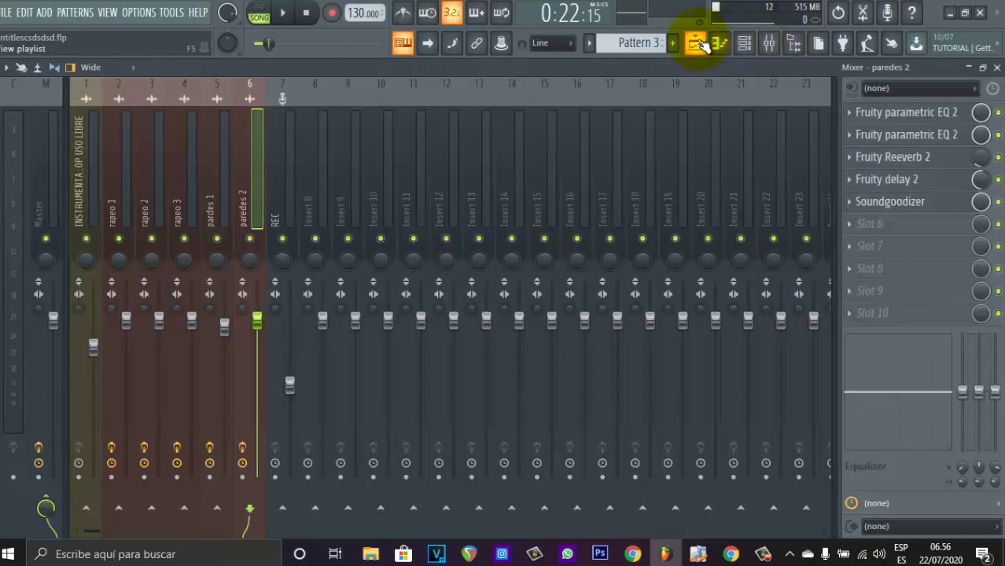